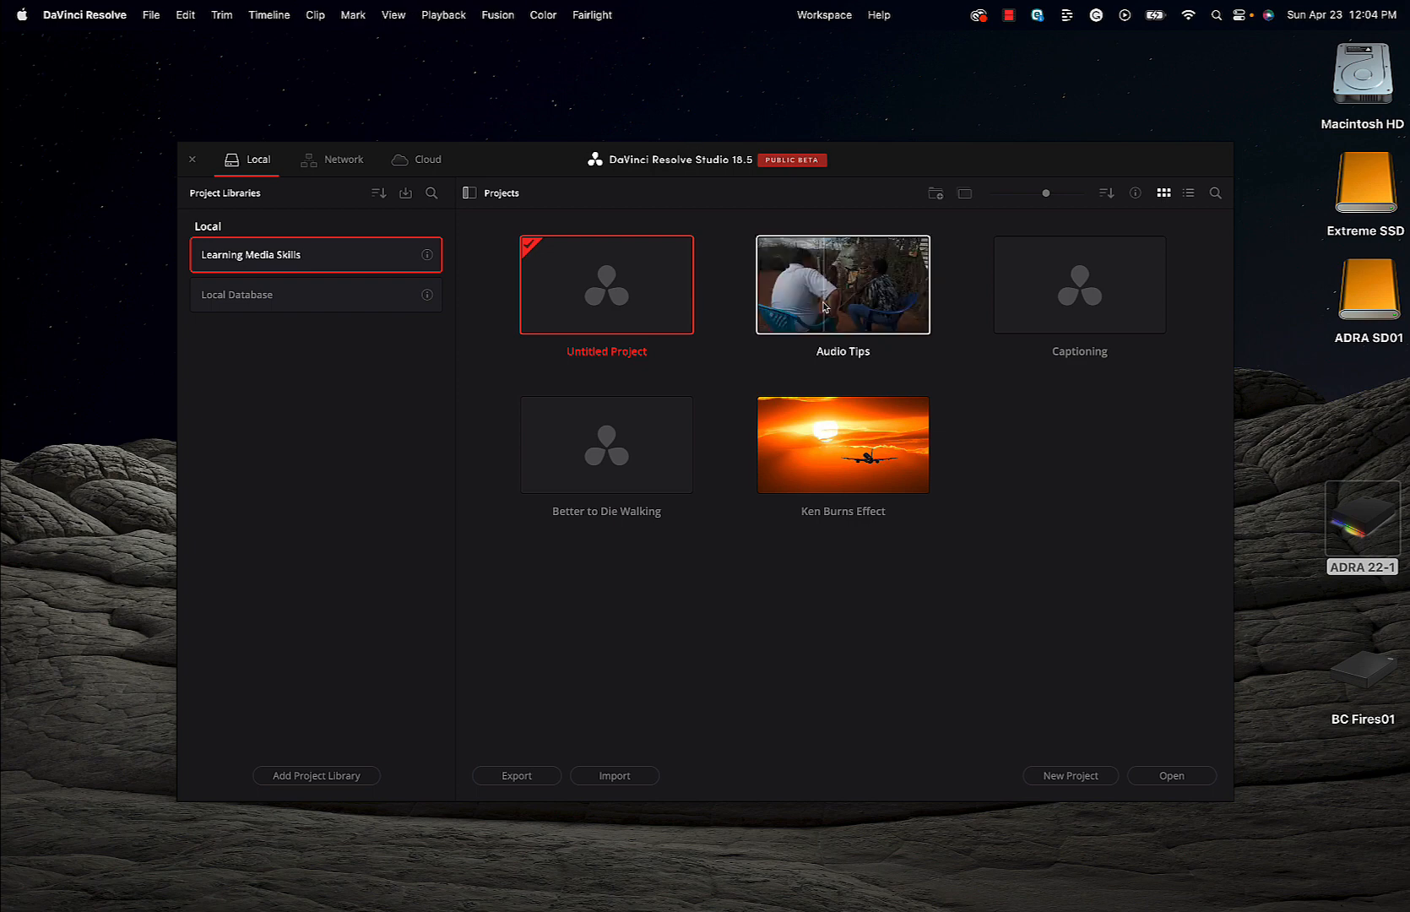
# Step: Open the Audio Tips project and create a new empty timeline named Audio Tips
pyautogui.click(825, 304)
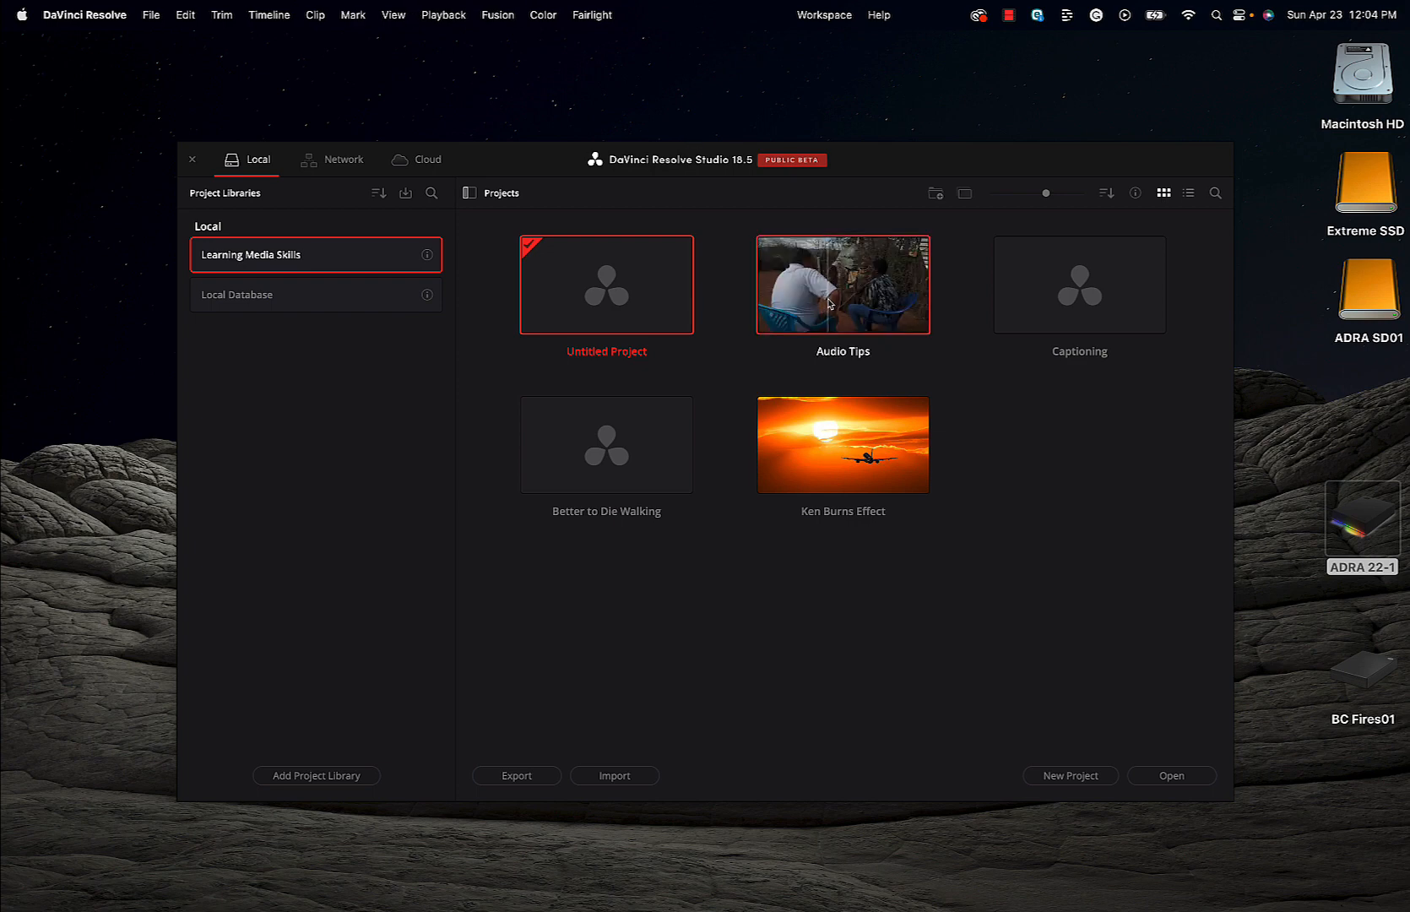
pyautogui.doubleClick(828, 304)
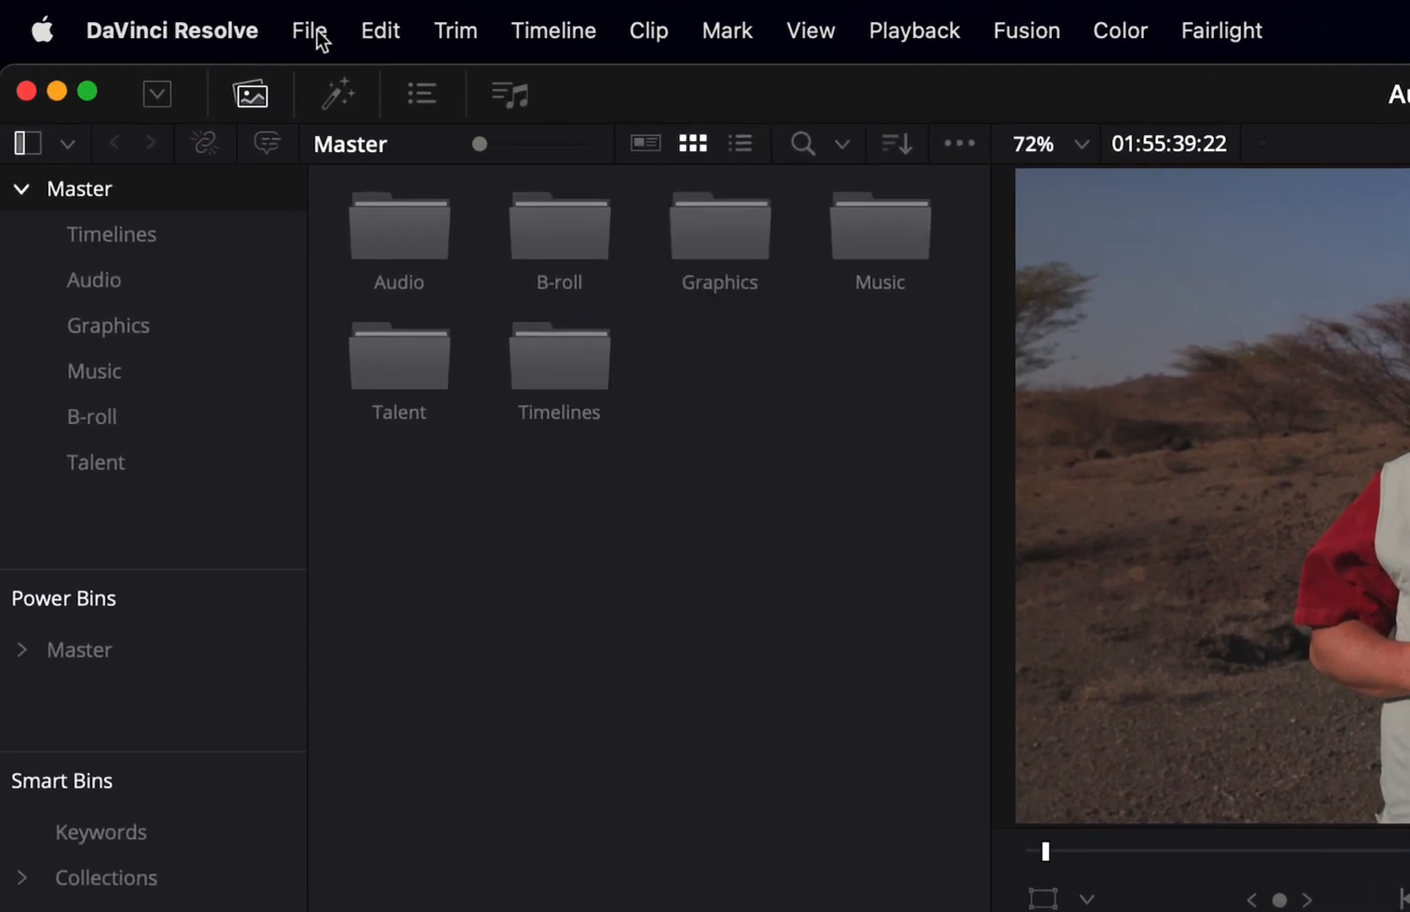
pyautogui.click(318, 36)
pyautogui.click(358, 209)
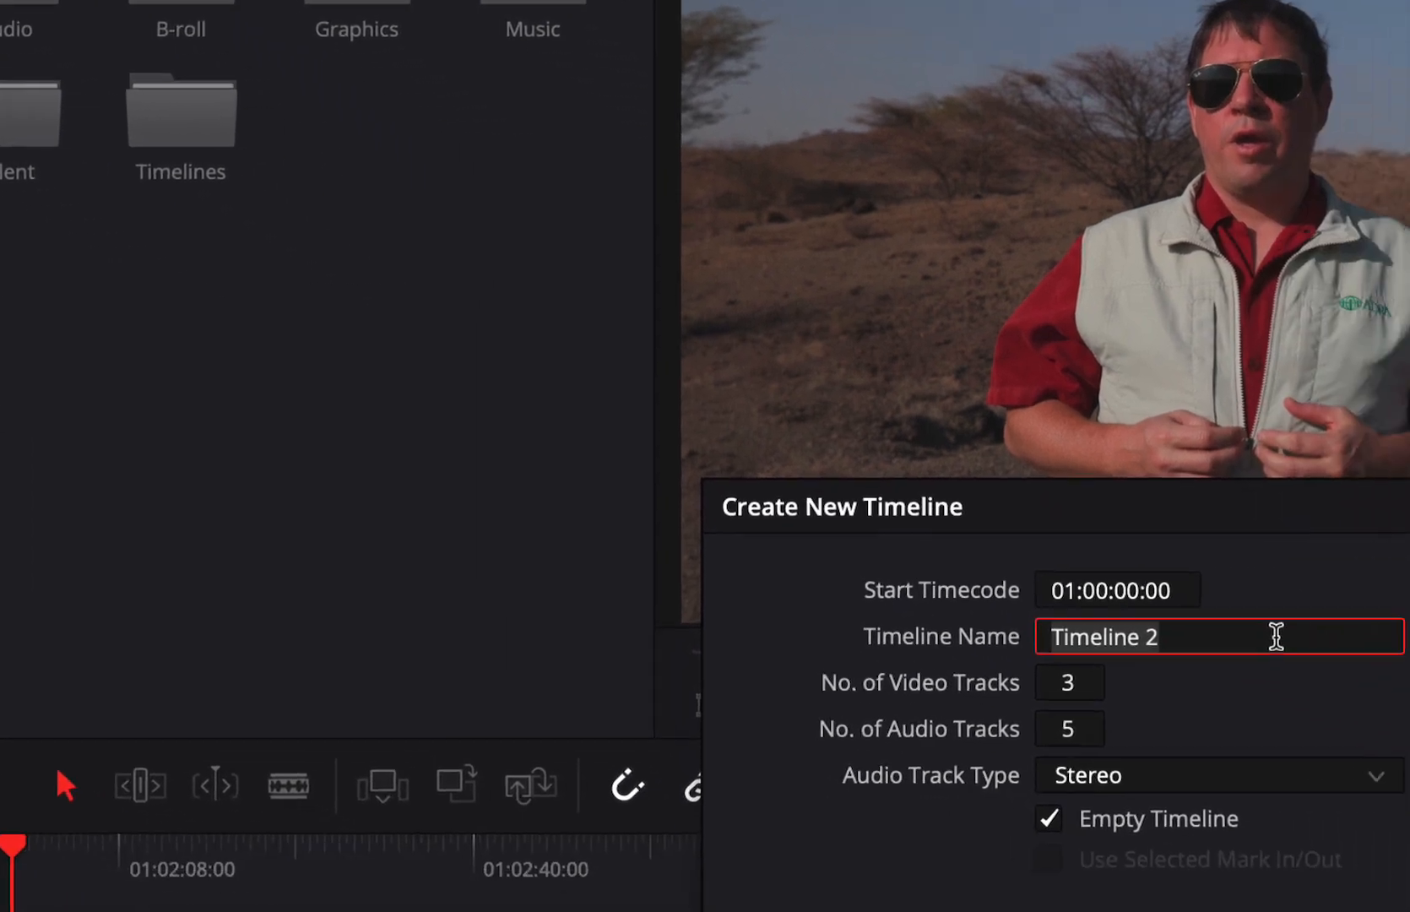
pyautogui.write('Audio ')
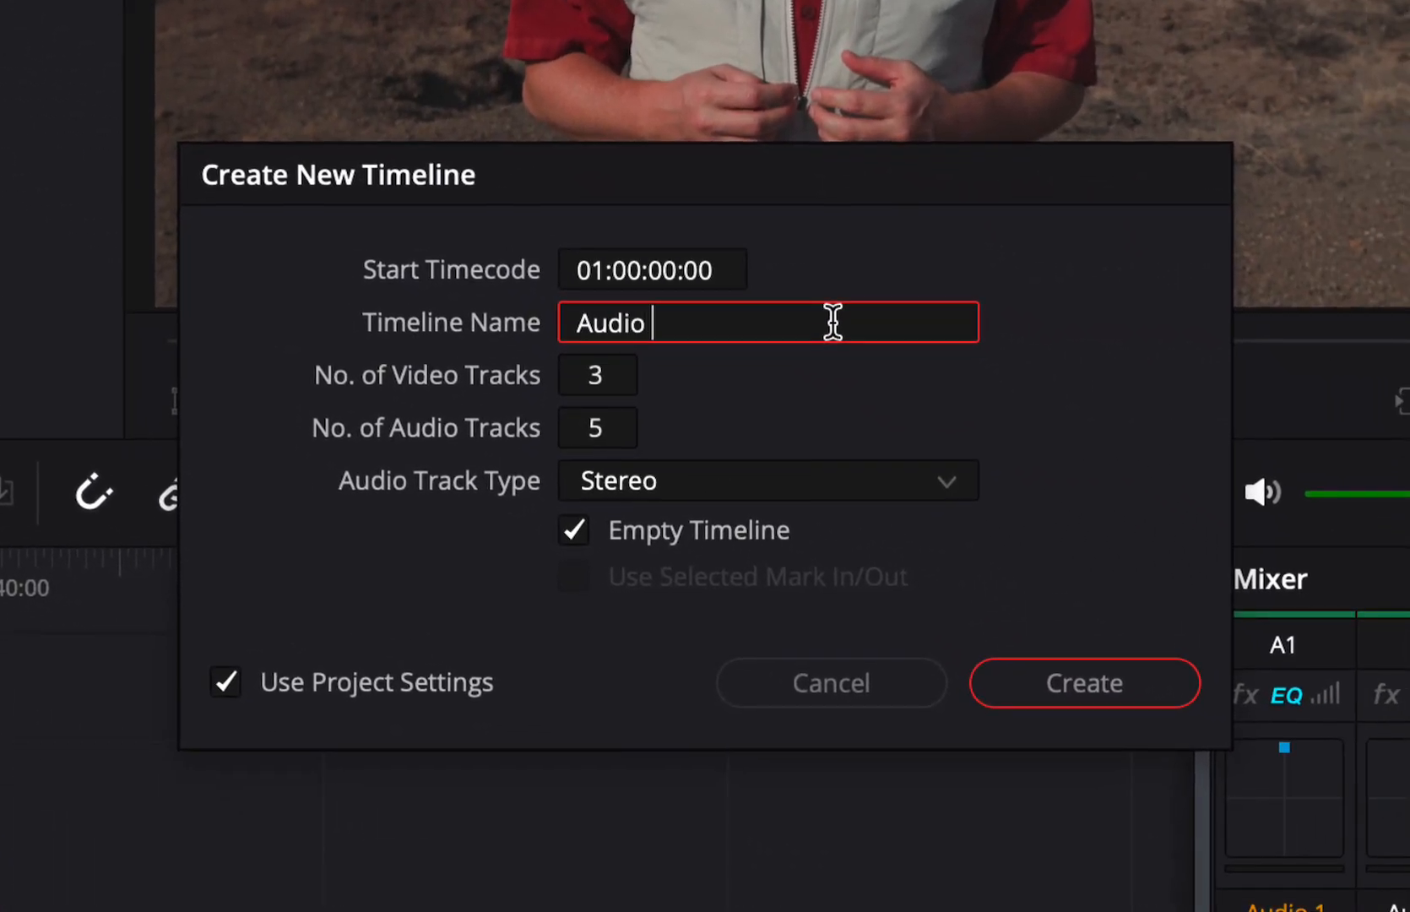
pyautogui.write('Tips')
pyautogui.press('Return')
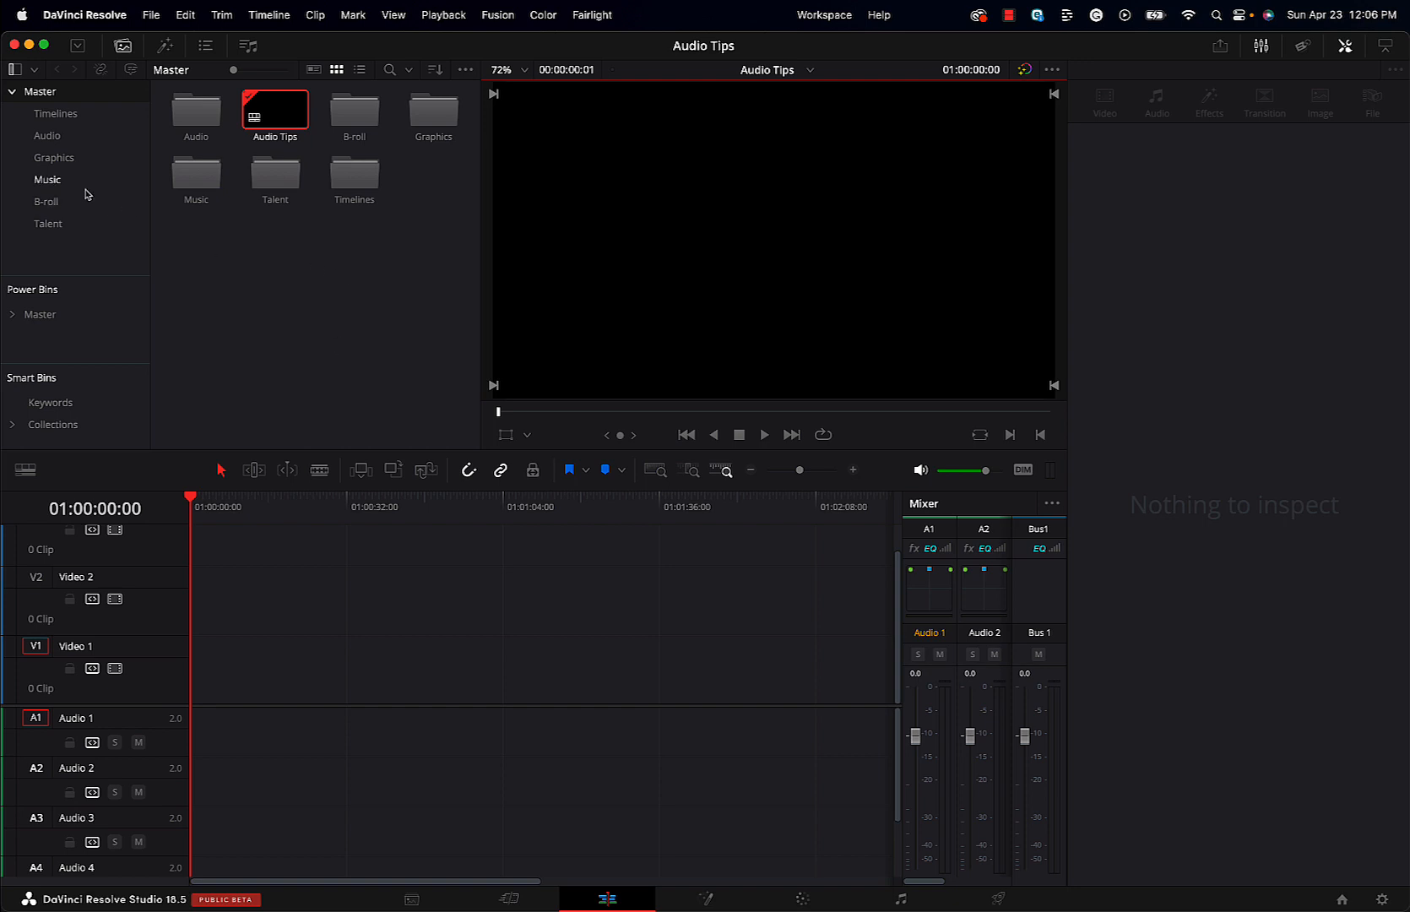
# Step: Add the talent clips A004C647, A004C648 and A004C649 from the Talent bin to the Video 1 track of the timeline
pyautogui.click(61, 223)
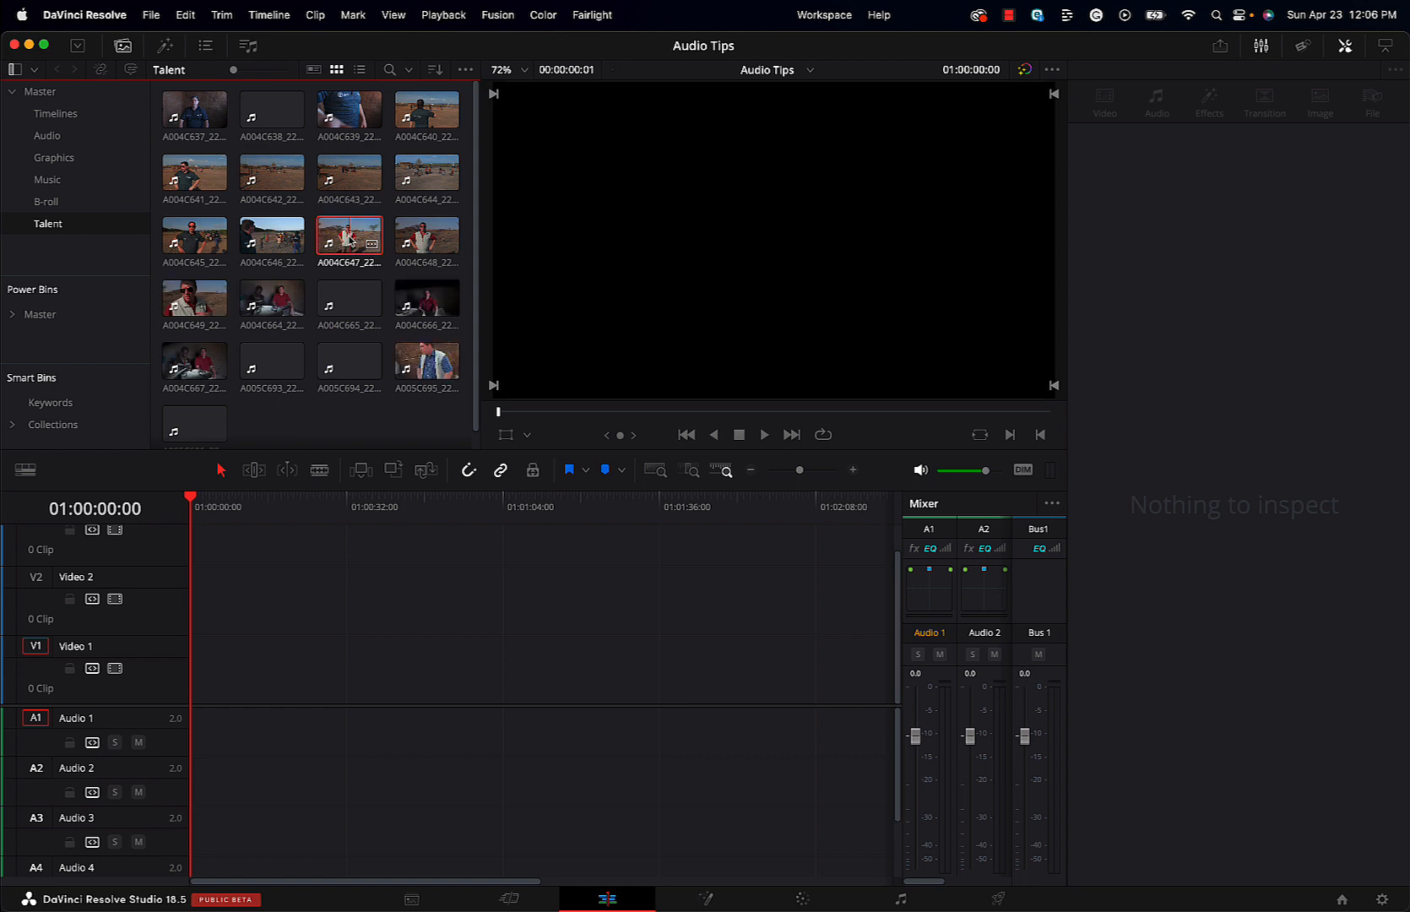
pyautogui.click(333, 253)
pyautogui.keyDown('shift'); pyautogui.click(221, 301); pyautogui.keyUp('shift')
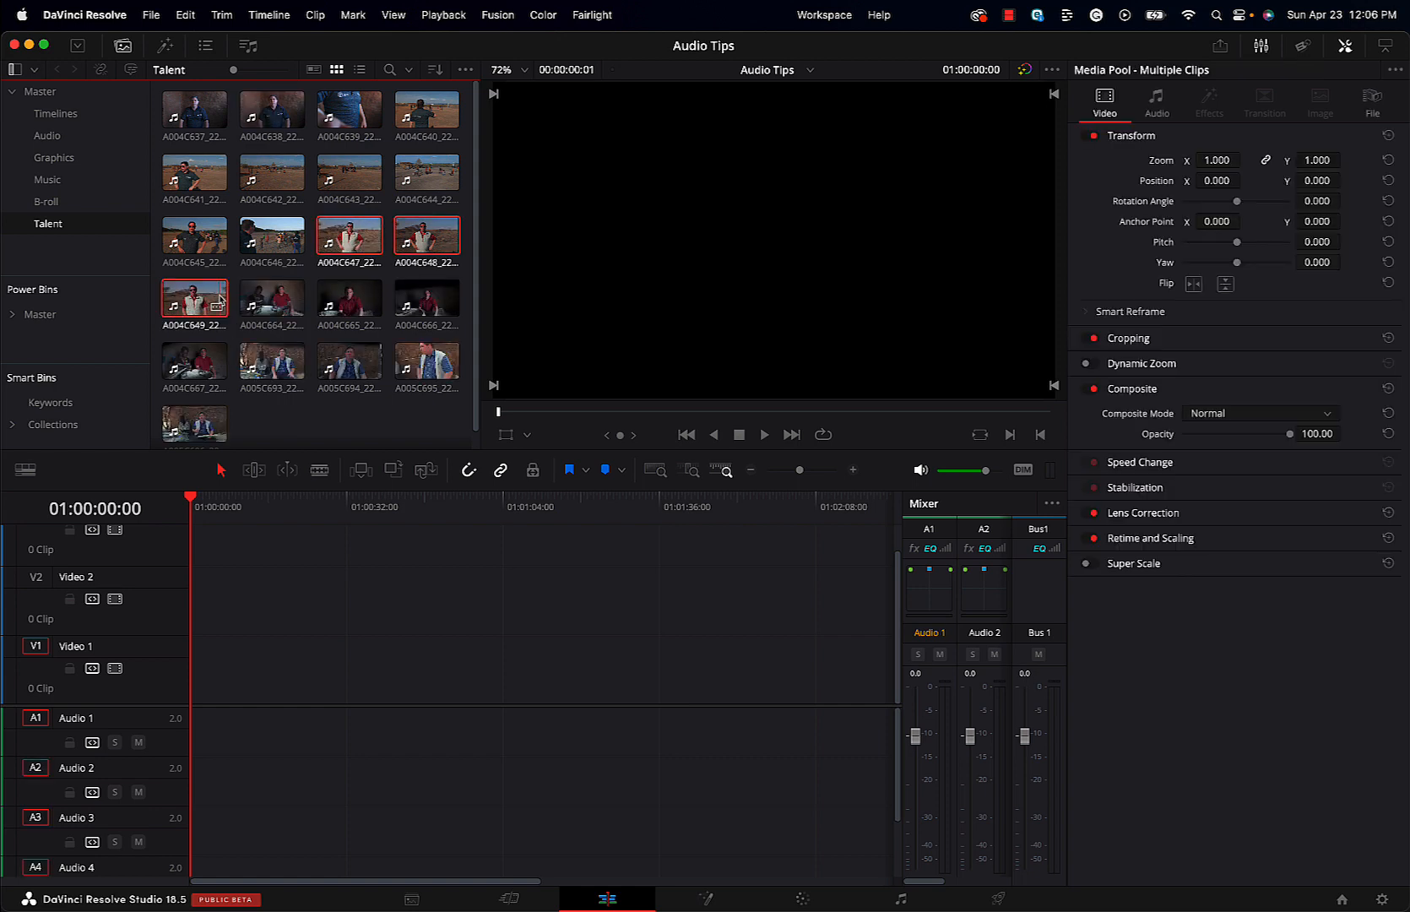
pyautogui.moveTo(346, 233); pyautogui.dragTo(295, 667)
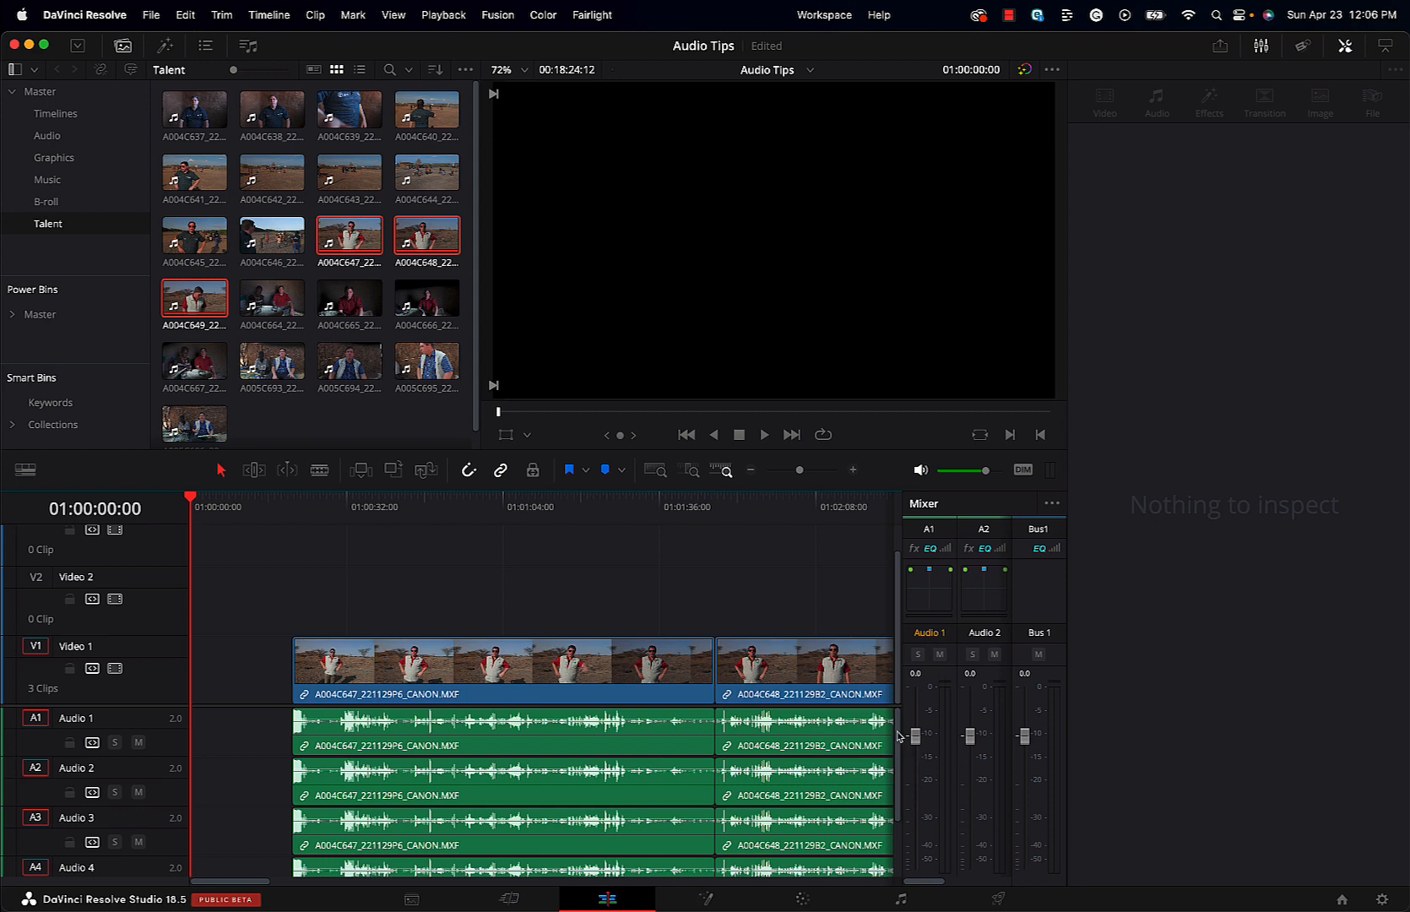
pyautogui.scroll(-3, 896, 737)
pyautogui.scroll(3, 892, 823)
pyautogui.press('super+minus')
pyautogui.press('super+minus')
pyautogui.press('super+minus')
pyautogui.press('super+minus')
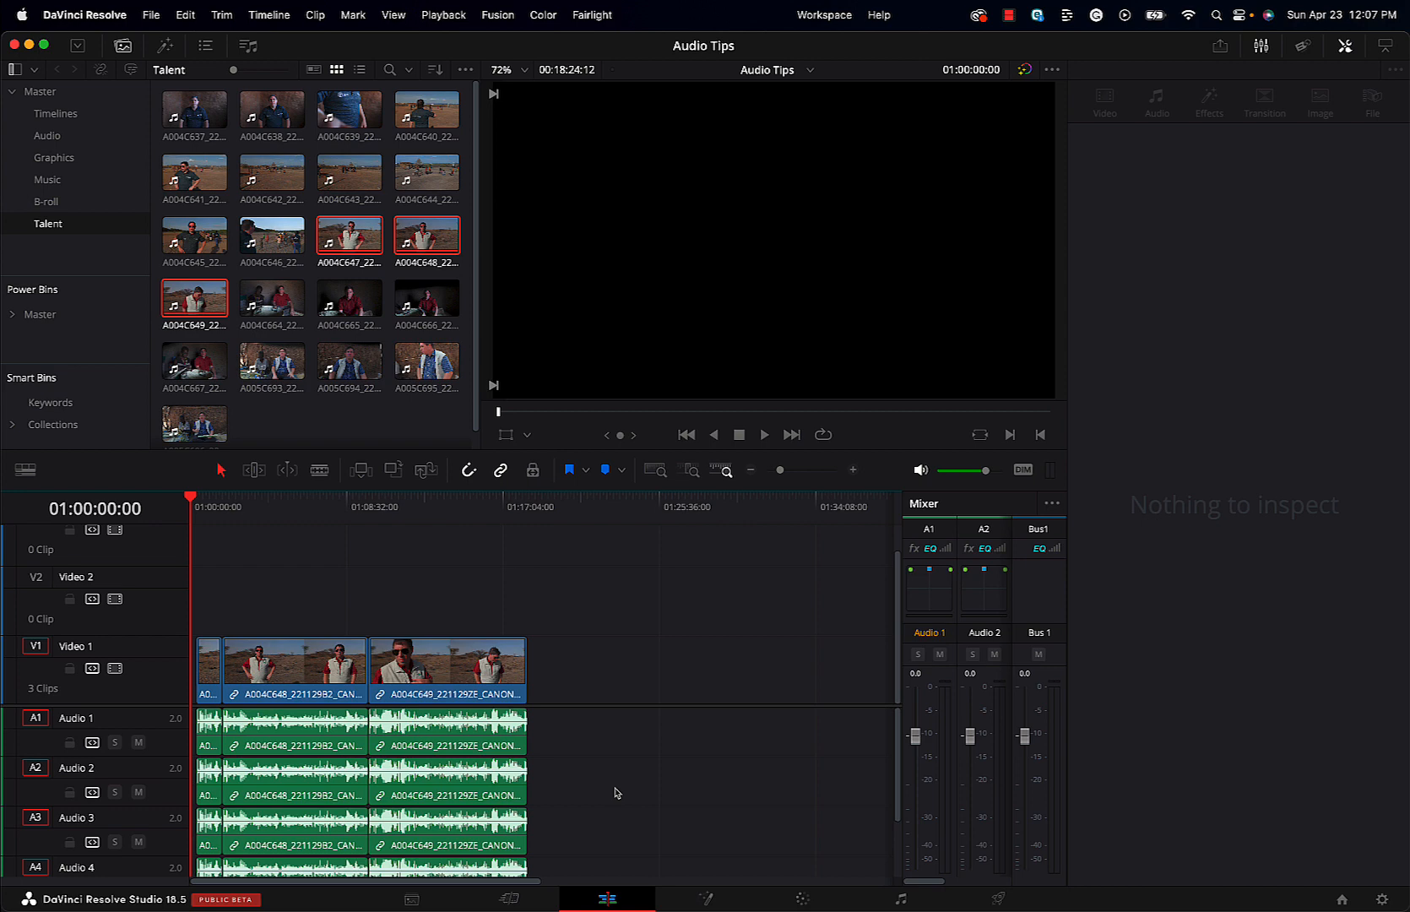
pyautogui.press('alt')
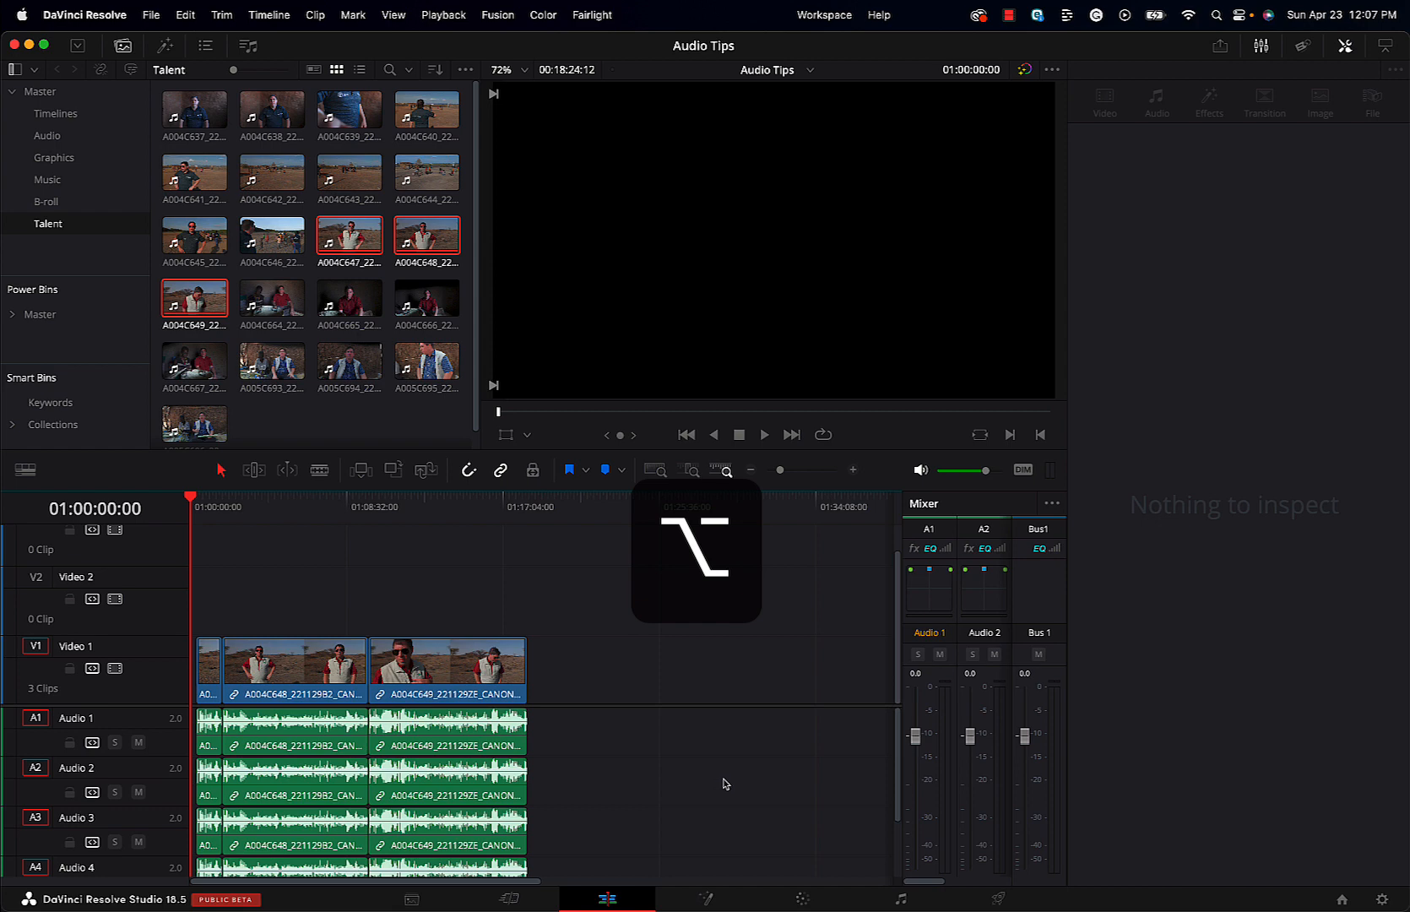
pyautogui.moveTo(707, 793); pyautogui.dragTo(204, 795)
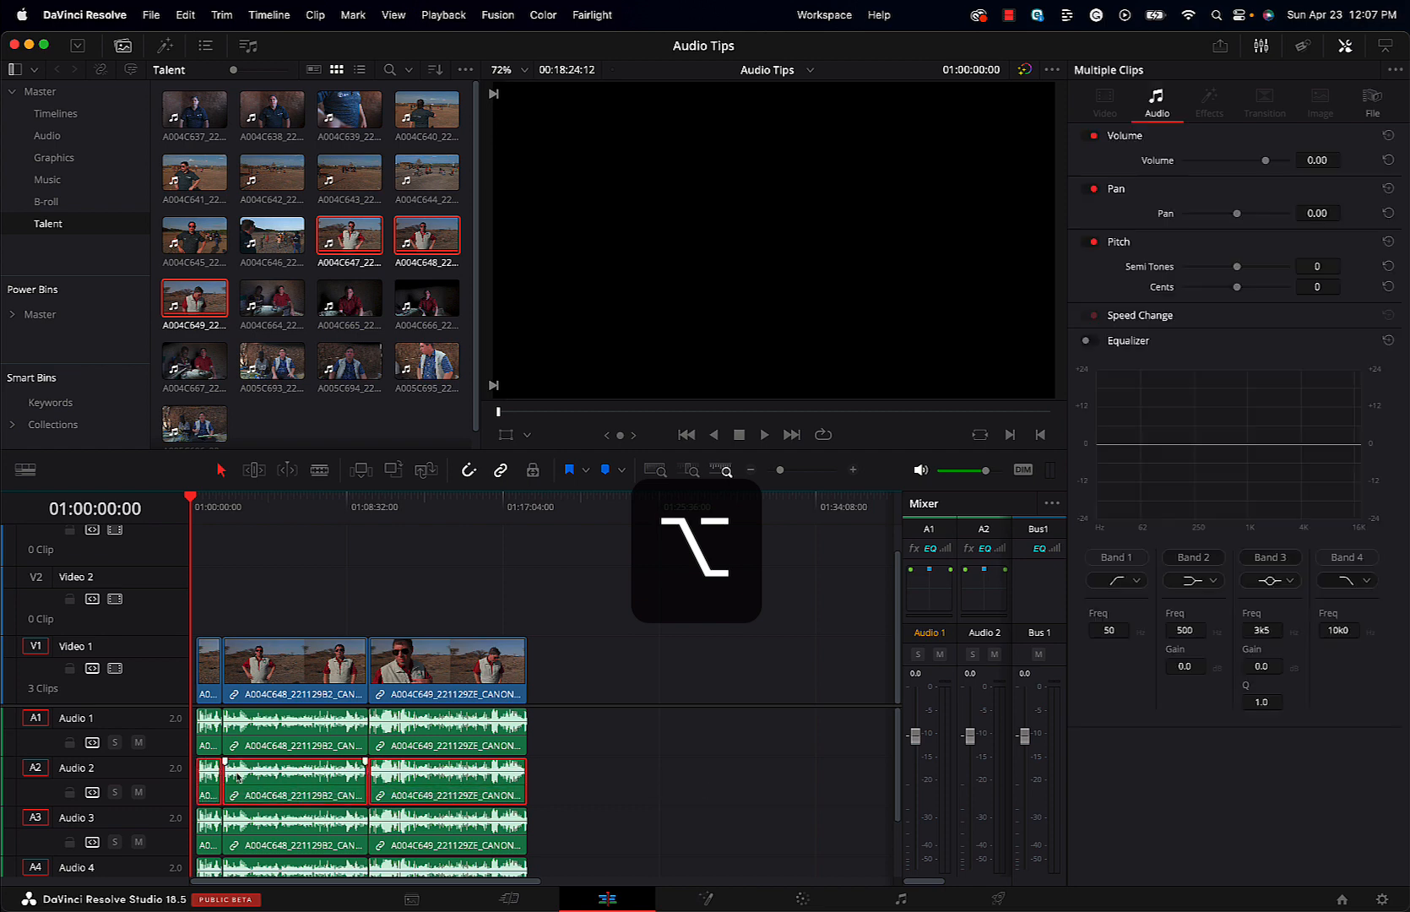
pyautogui.click(579, 794)
pyautogui.click(524, 665)
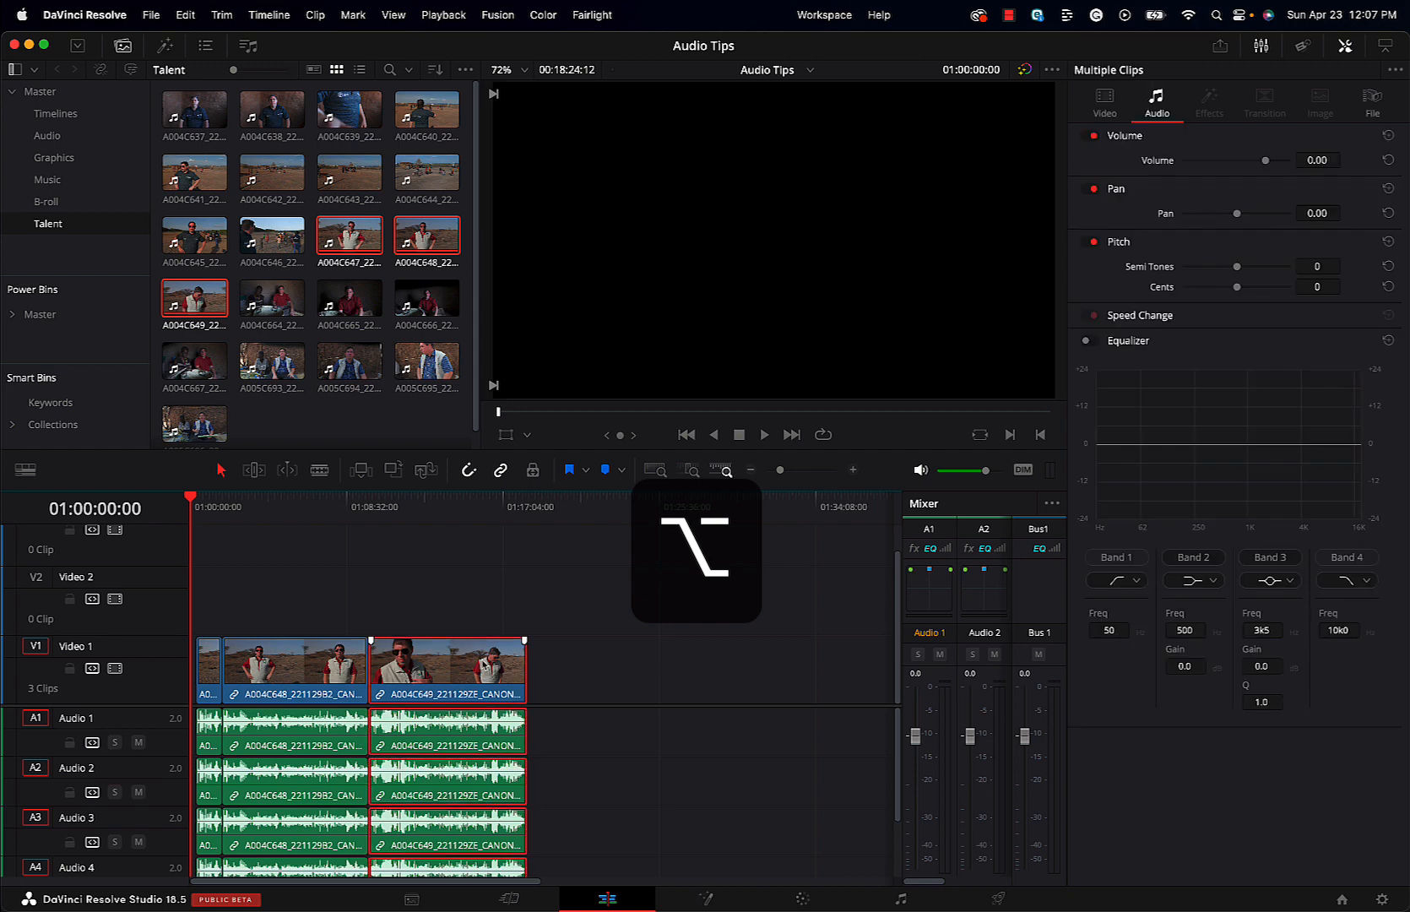
pyautogui.click(307, 659)
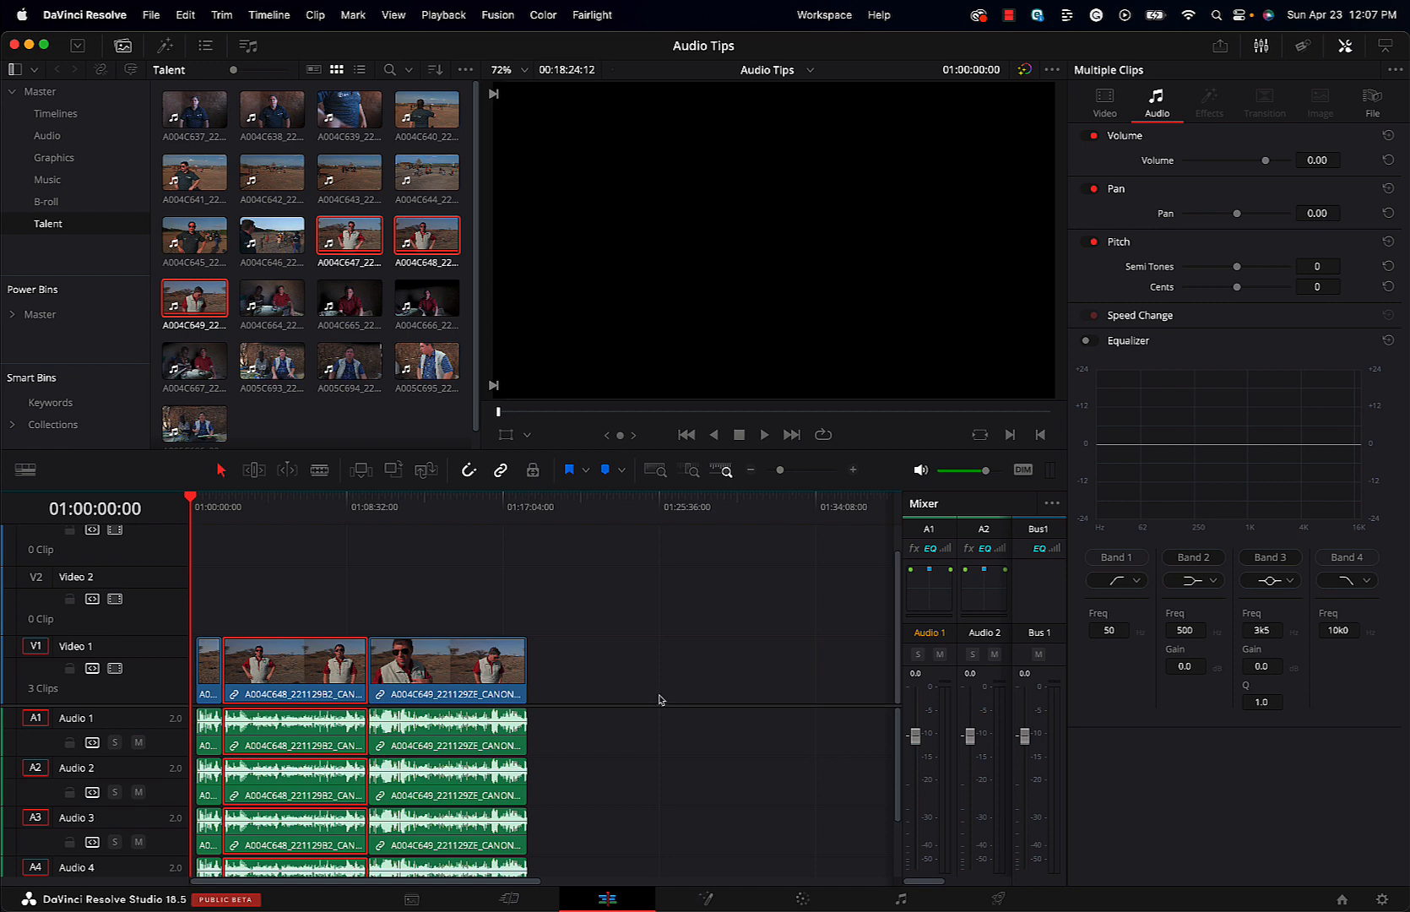
pyautogui.click(663, 735)
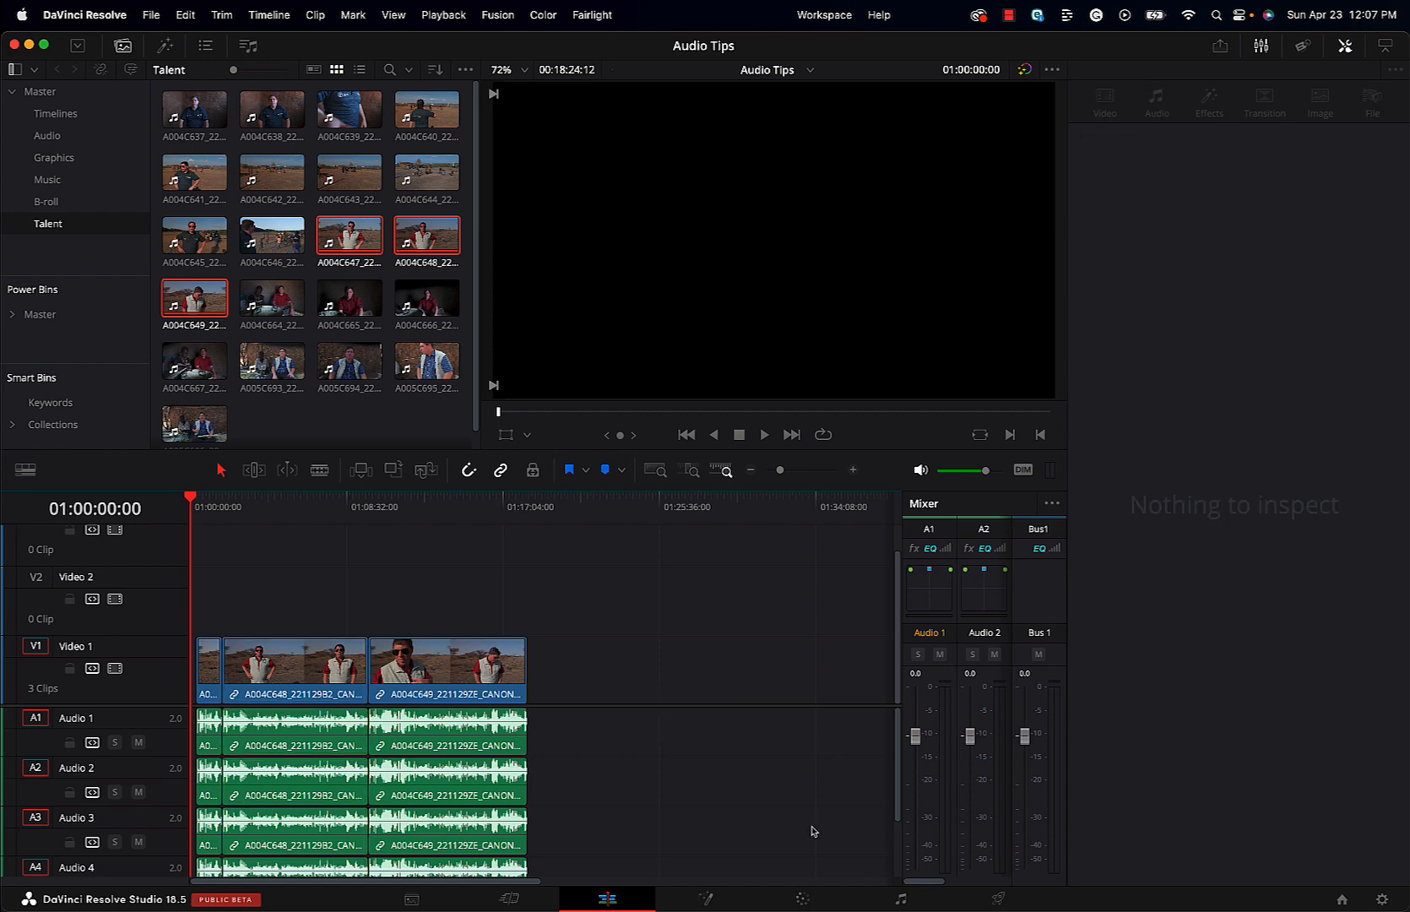
# Step: Delete the extra camera audio clips below Audio 1 without removing their linked video
pyautogui.moveTo(672, 790); pyautogui.dragTo(209, 861)
pyautogui.press('Delete')
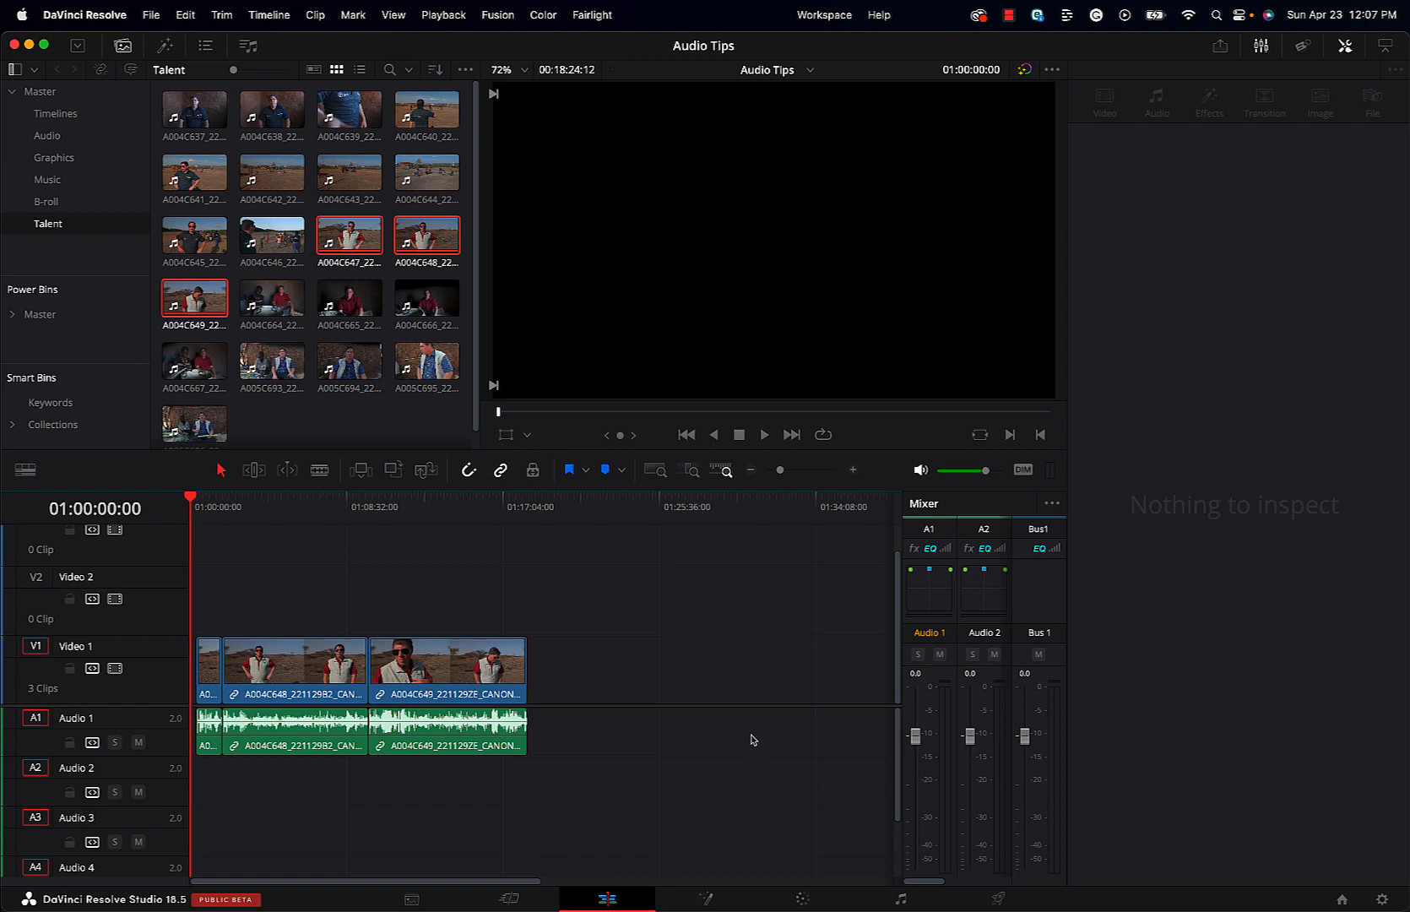
# Step: Place 165.WAV from the Audio bin on Audio 2 beneath the talent clips and make the audio tracks taller
pyautogui.click(47, 135)
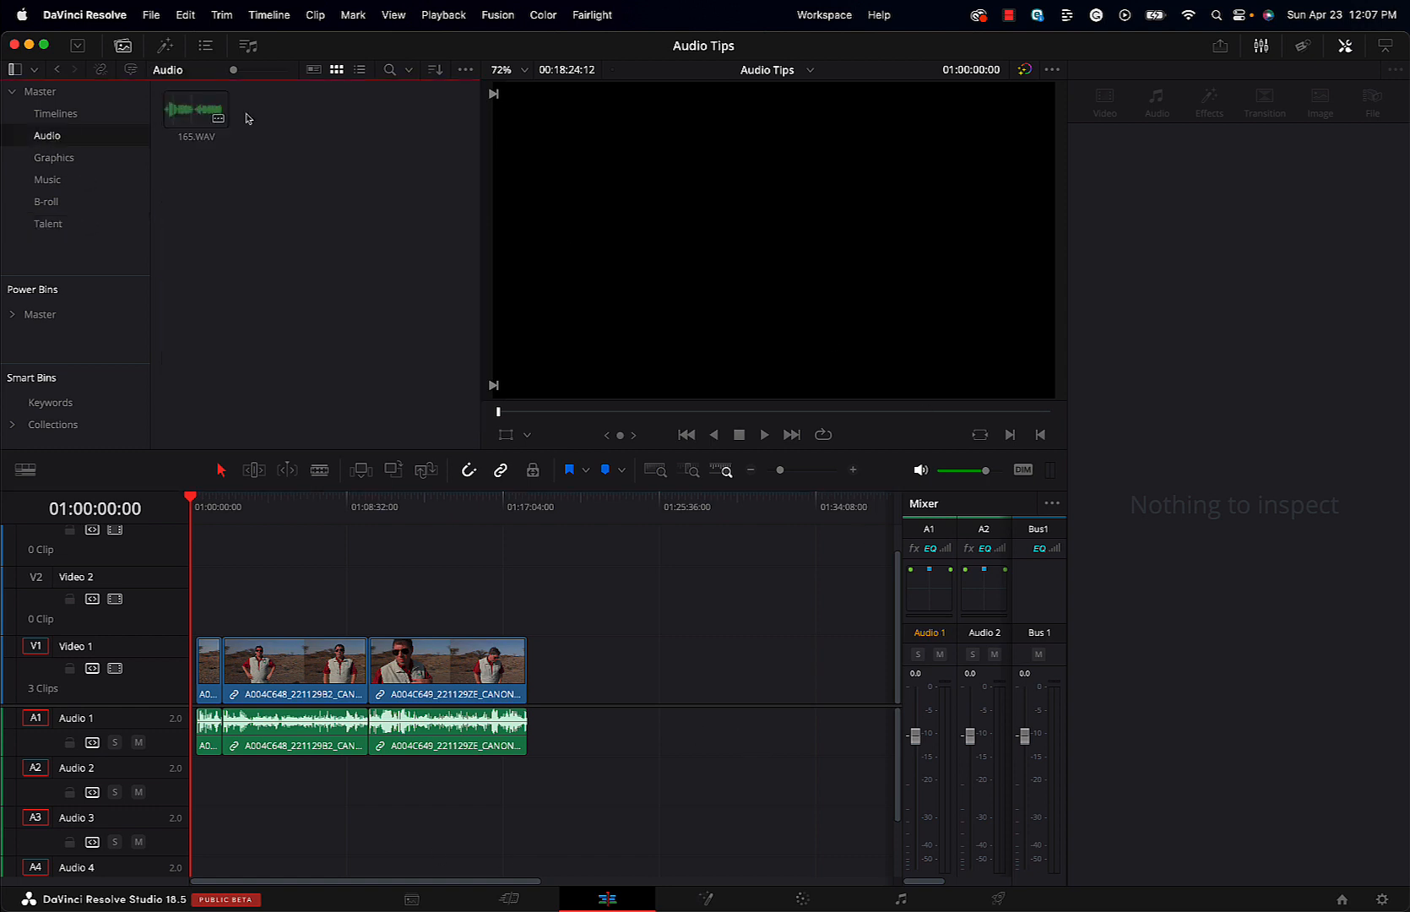
pyautogui.moveTo(199, 111); pyautogui.dragTo(211, 776)
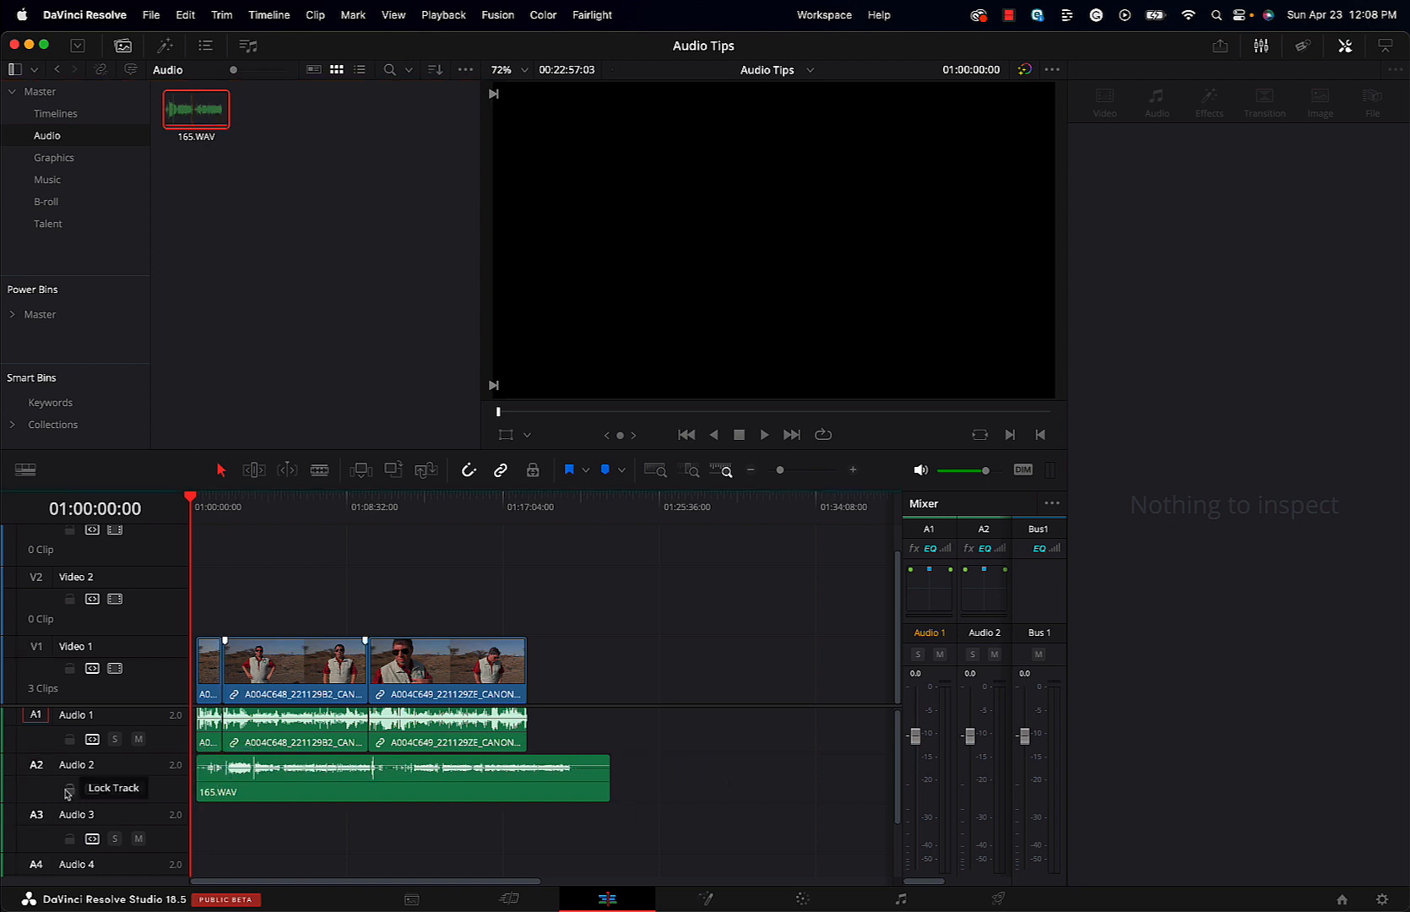
pyautogui.moveTo(149, 751); pyautogui.dragTo(162, 878)
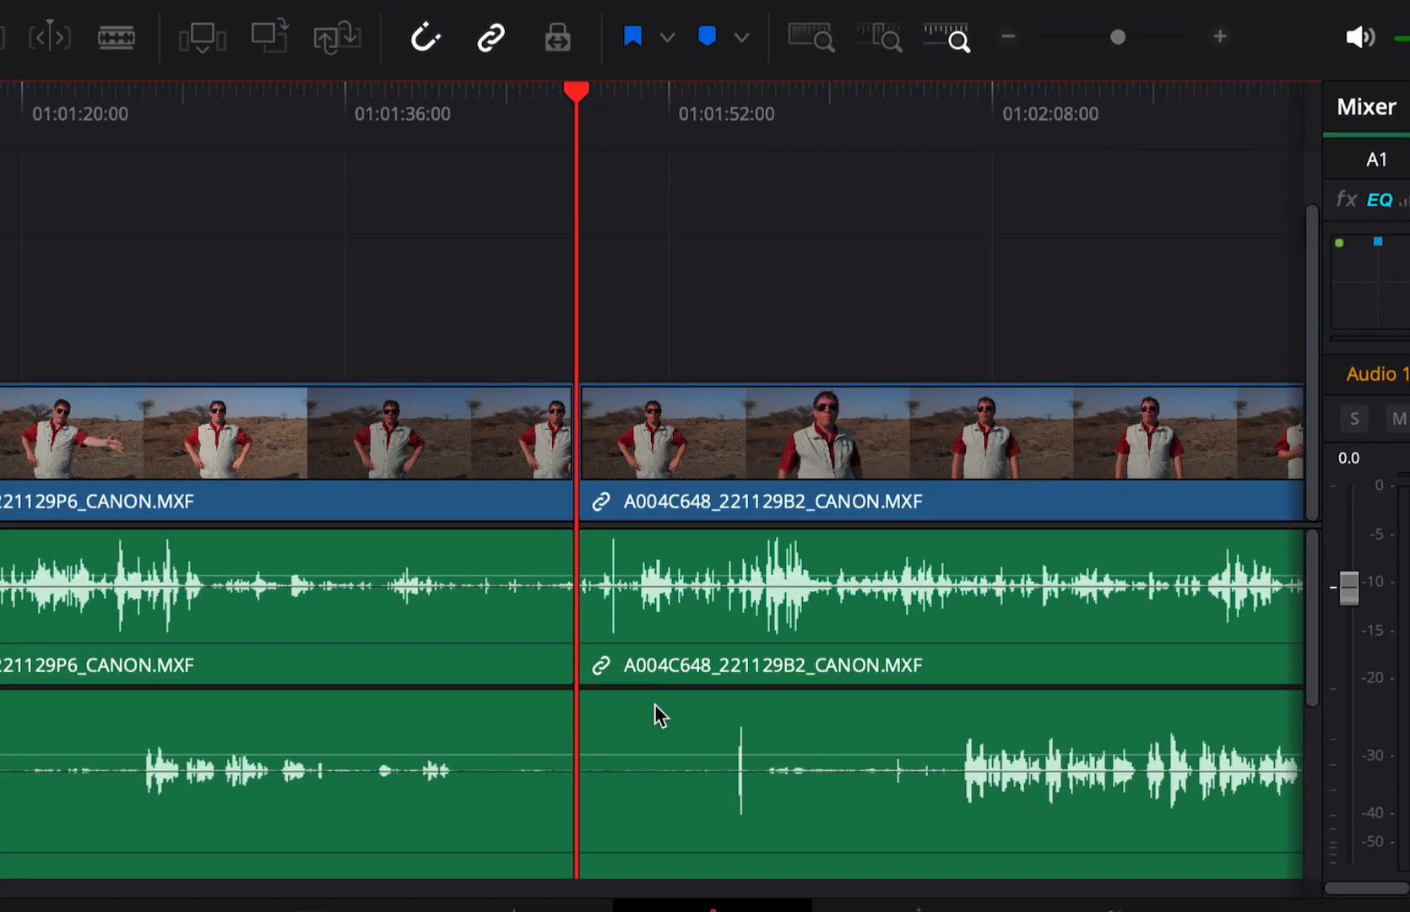
# Step: Split 165.WAV at the start of clip A004C648 and shift the later piece earlier, roughly matching the clap spikes
pyautogui.press('super+b')
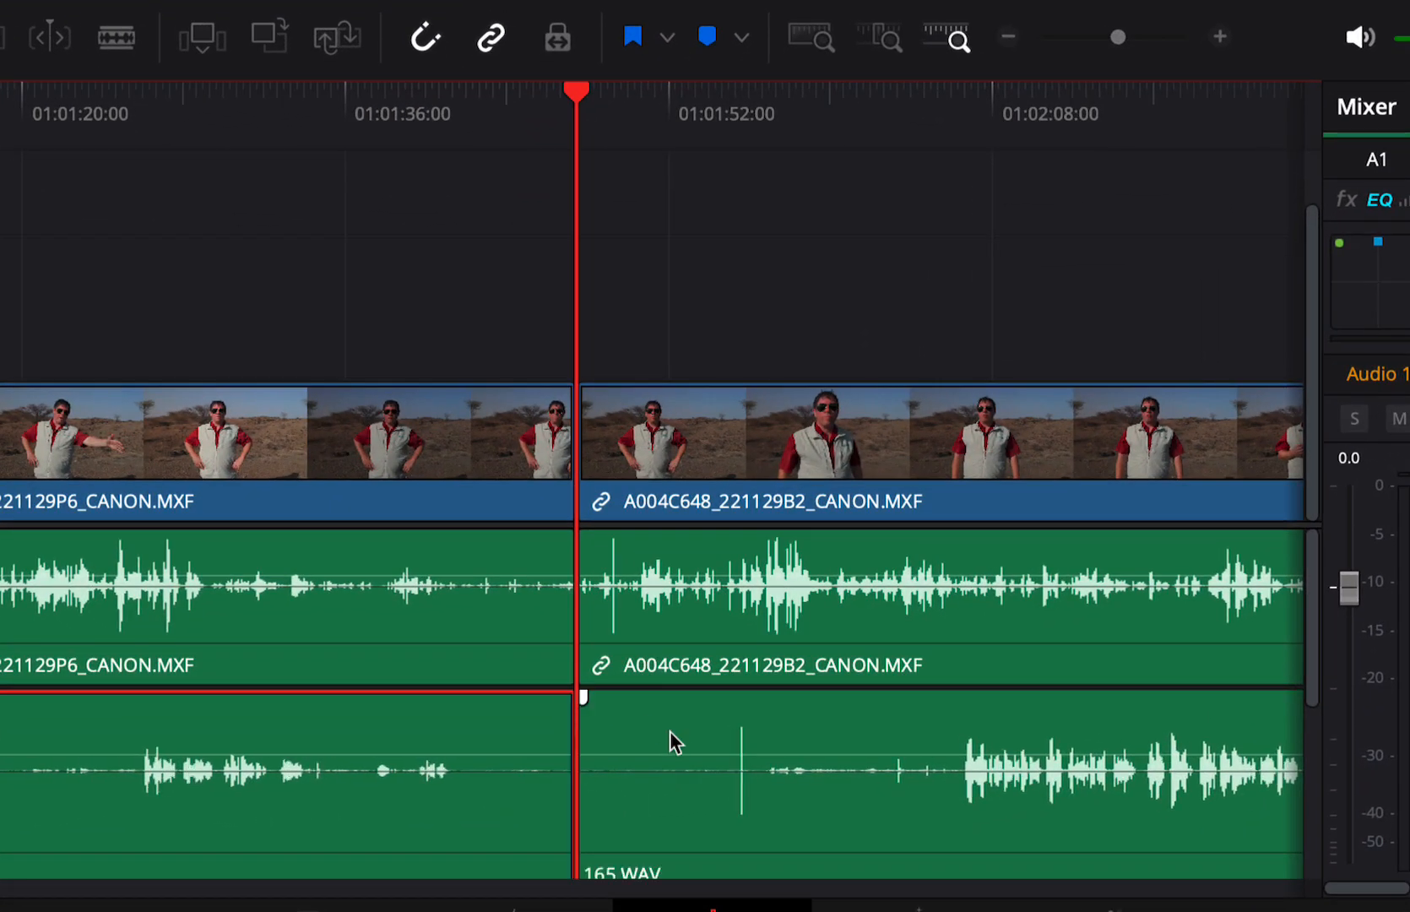
pyautogui.click(696, 716)
pyautogui.moveTo(697, 716); pyautogui.dragTo(574, 767)
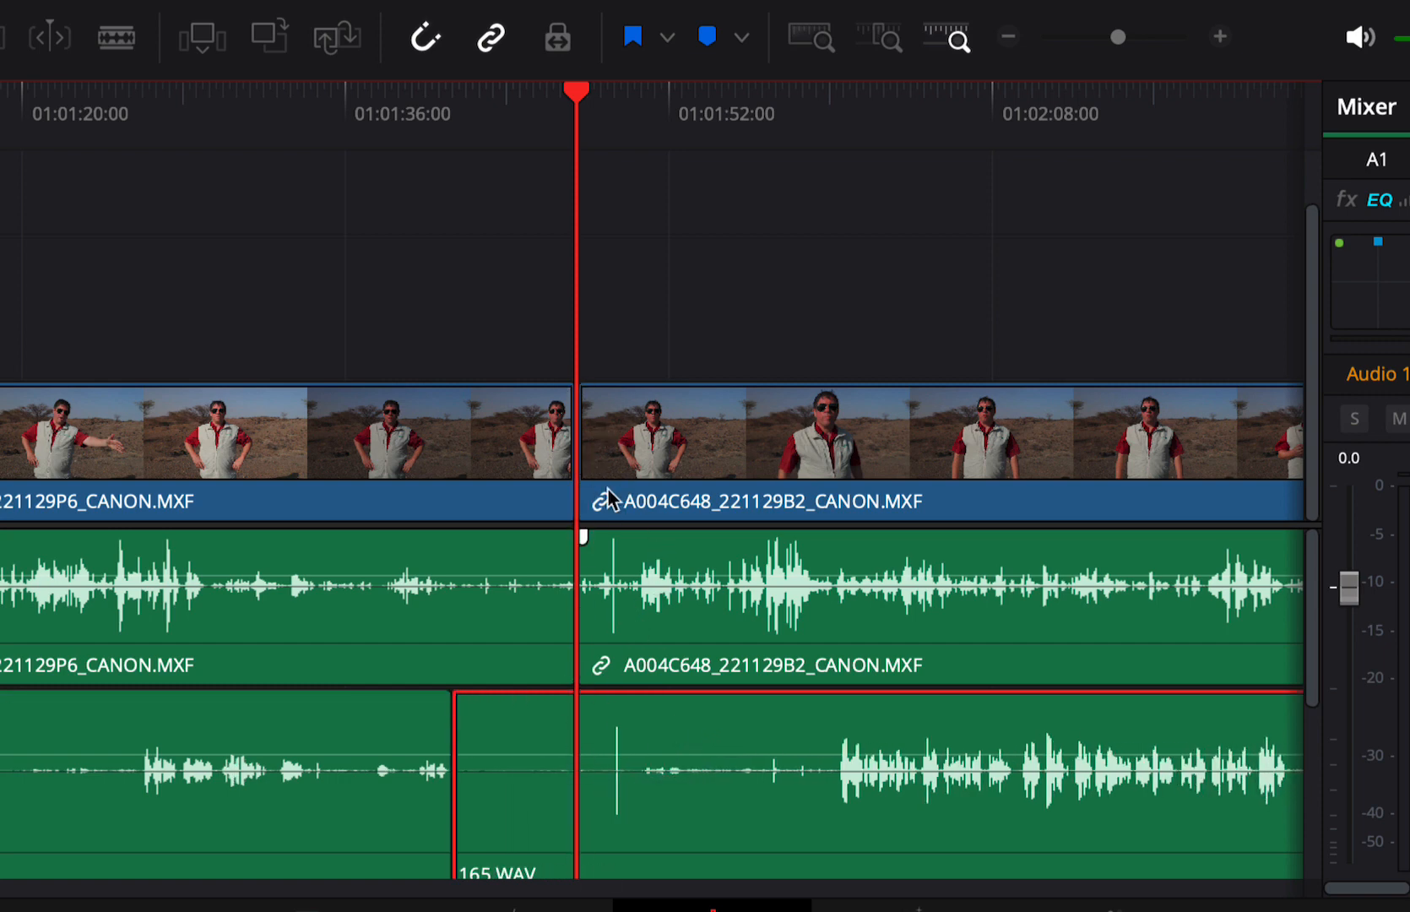
# Step: Fine-align the clap spike of the later 165.WAV piece with the clap in A004C648's camera audio
pyautogui.press('super+equal')
pyautogui.press('super+equal')
pyautogui.press('super+equal')
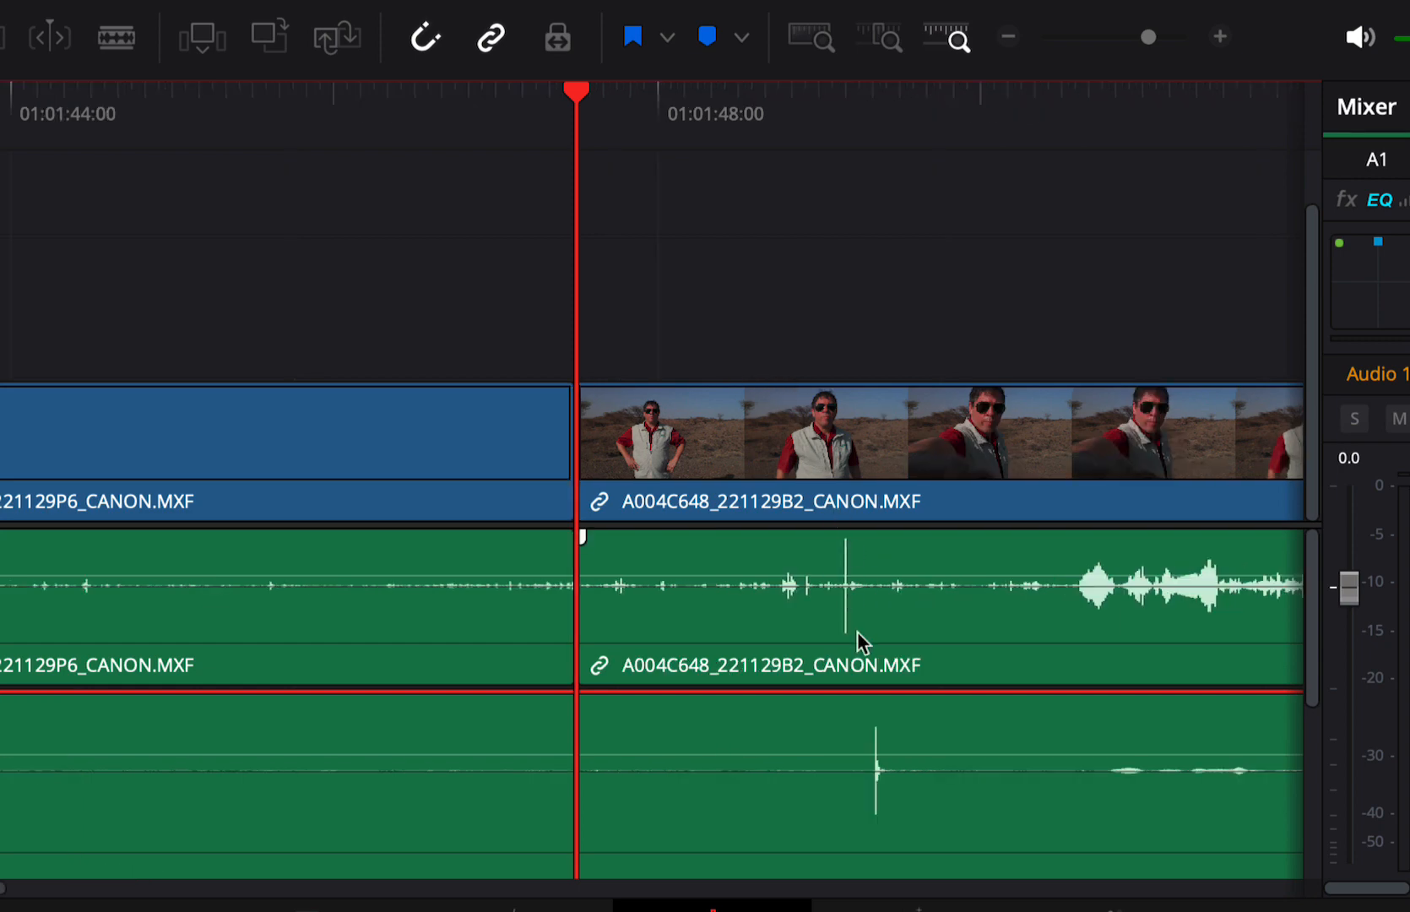
pyautogui.moveTo(793, 112); pyautogui.dragTo(844, 126)
pyautogui.press('super+equal')
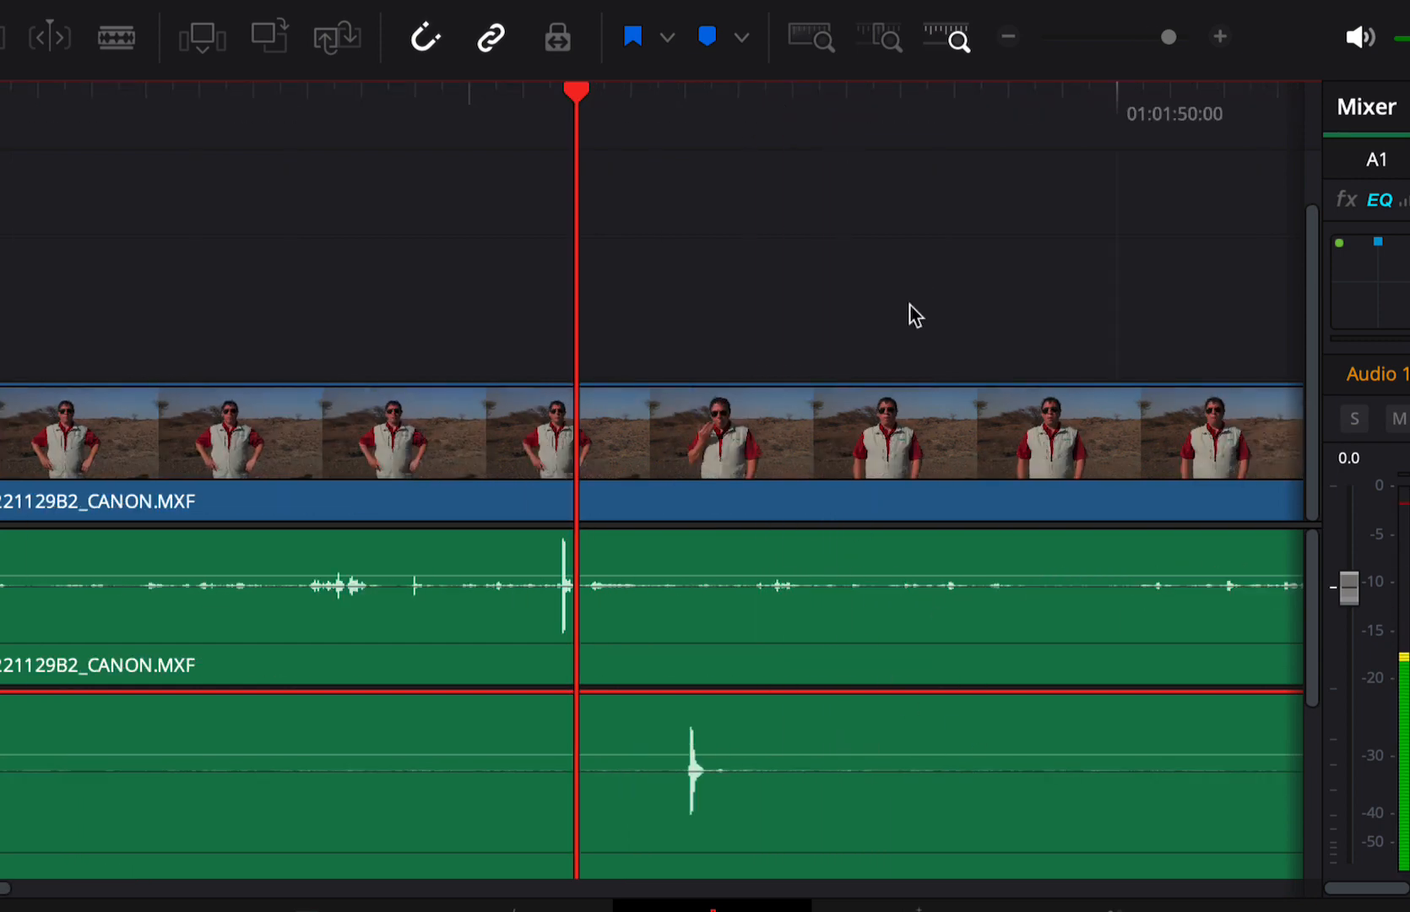
pyautogui.press('super+equal')
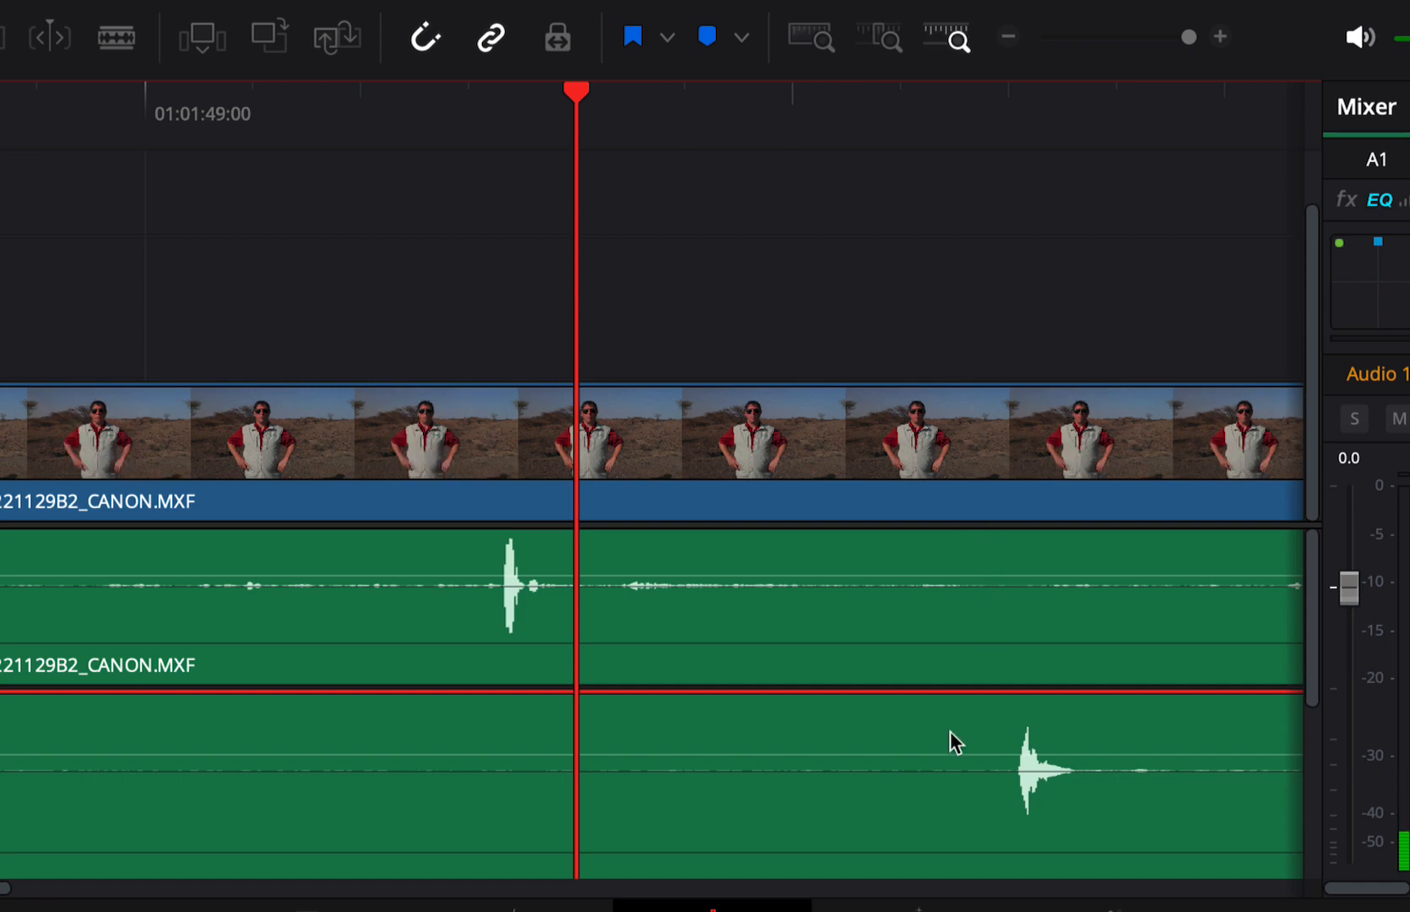
pyautogui.moveTo(933, 743); pyautogui.dragTo(416, 693)
# Step: Split A004C648 and its linked camera audio just after the clap
pyautogui.click(358, 149)
pyautogui.press('super+minus')
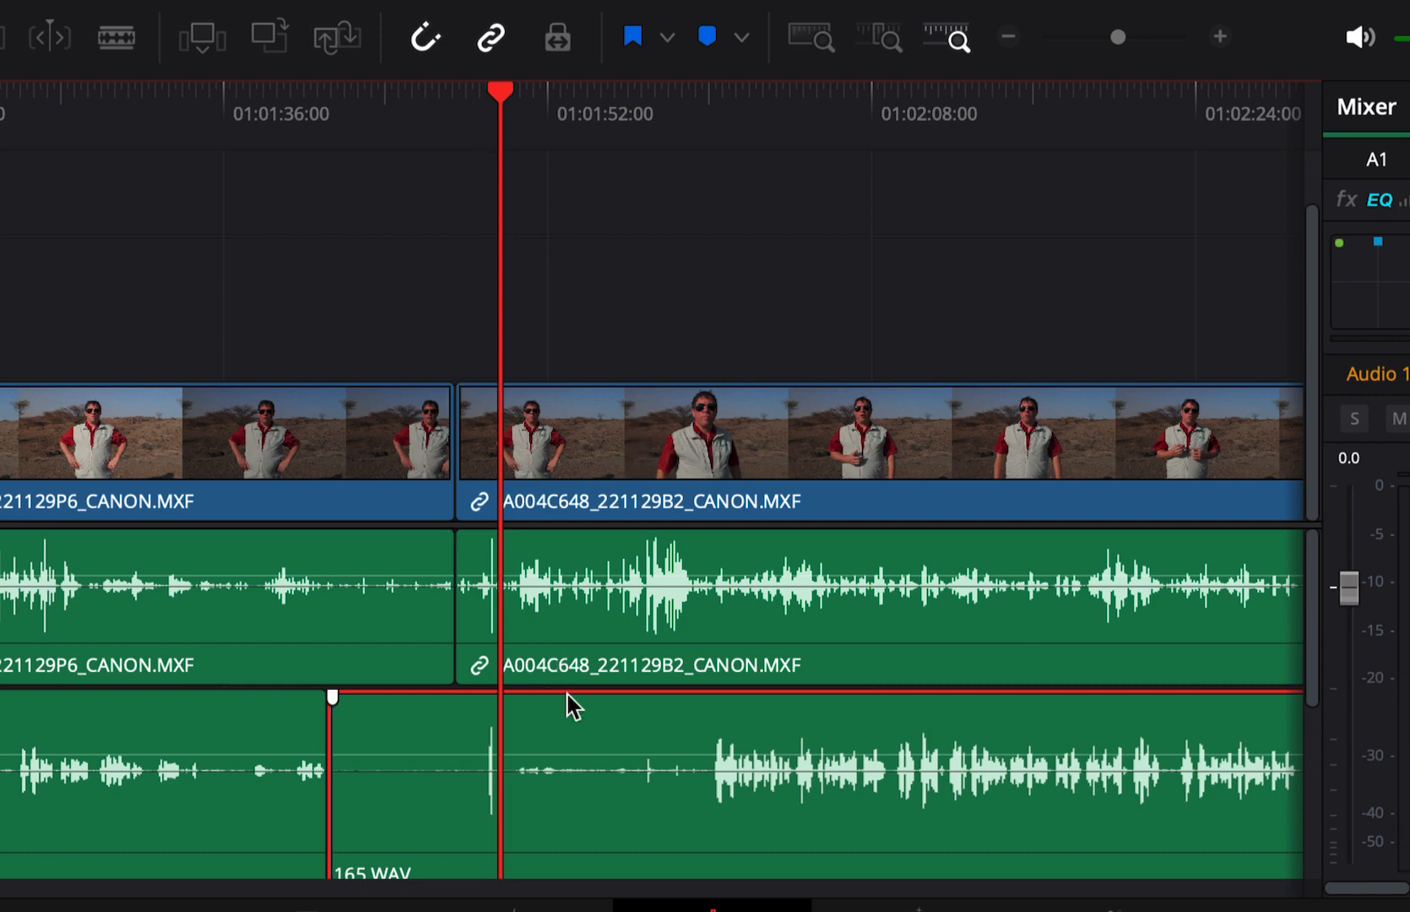
pyautogui.press('super+equal')
pyautogui.press('super+equal')
pyautogui.press('super+equal')
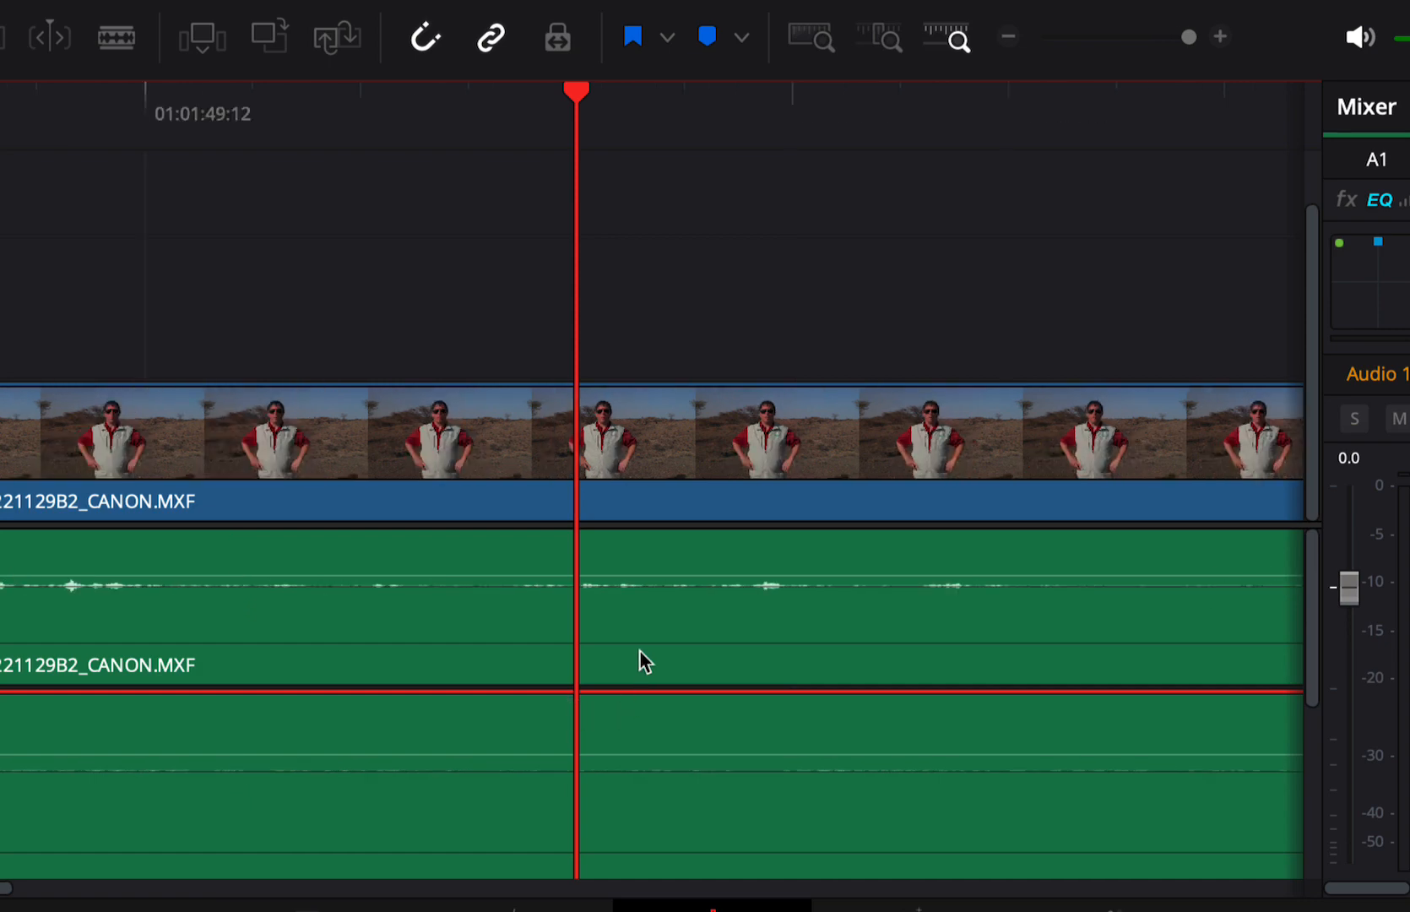
pyautogui.click(648, 619)
pyautogui.press('super+b')
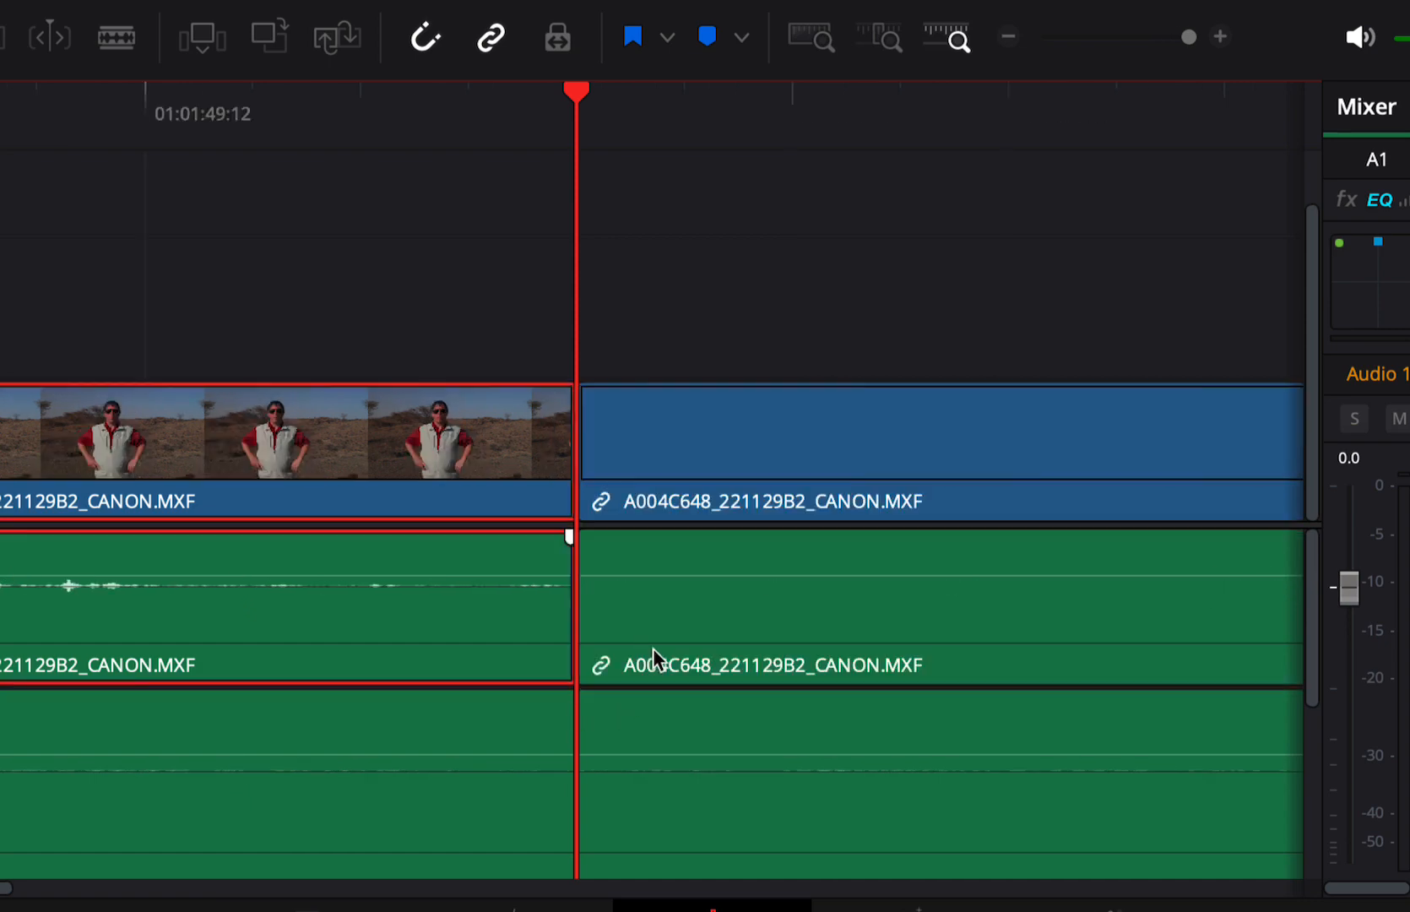
# Step: Split 165.WAV at the same point and move its later piece up to Audio 1, replacing the camera audio
pyautogui.click(654, 797)
pyautogui.press('super+b')
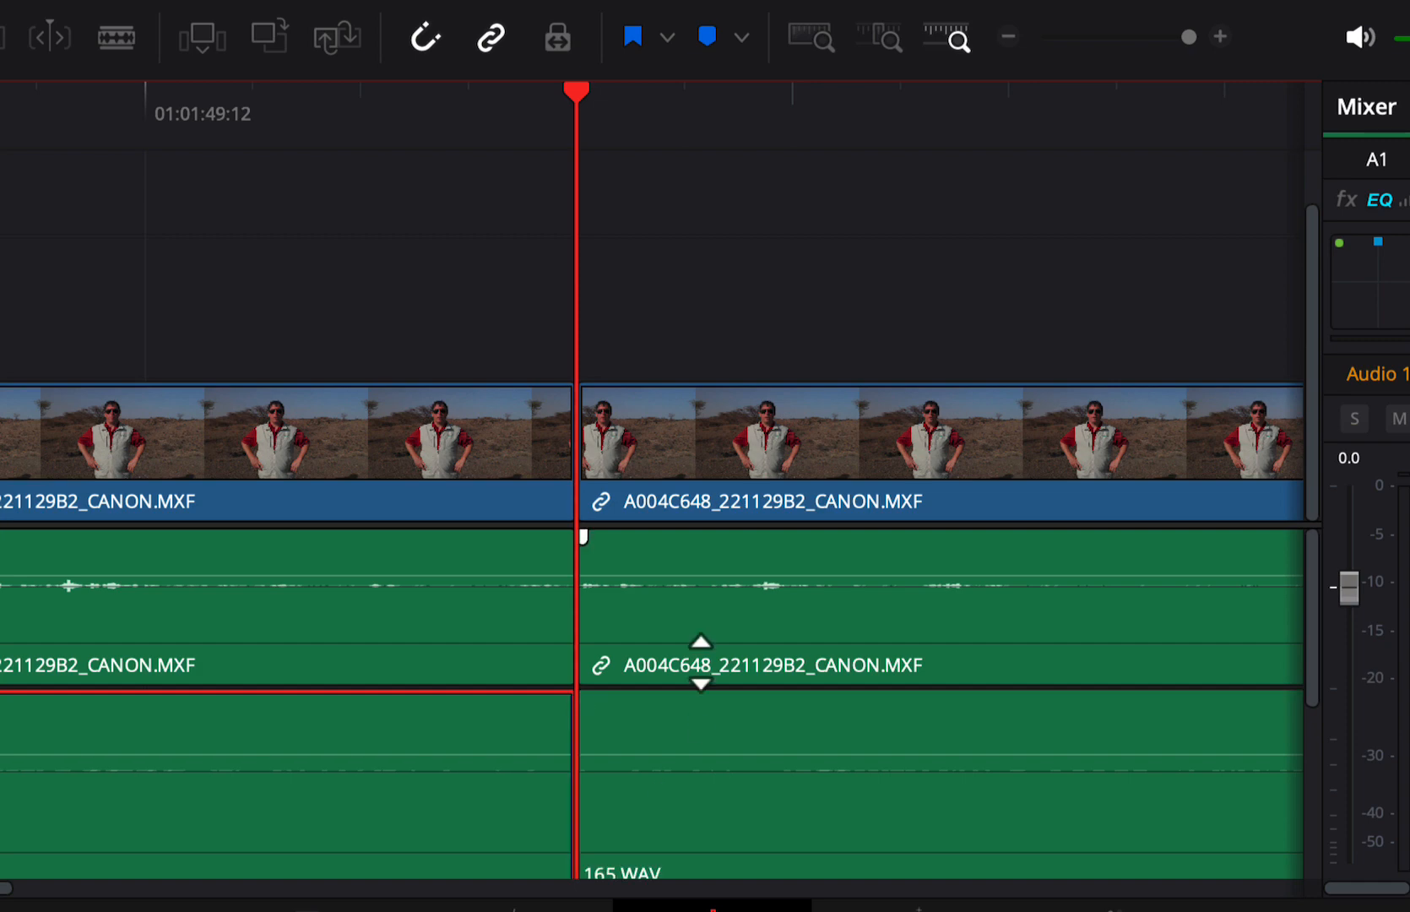
pyautogui.click(656, 732)
pyautogui.moveTo(657, 726); pyautogui.dragTo(661, 625)
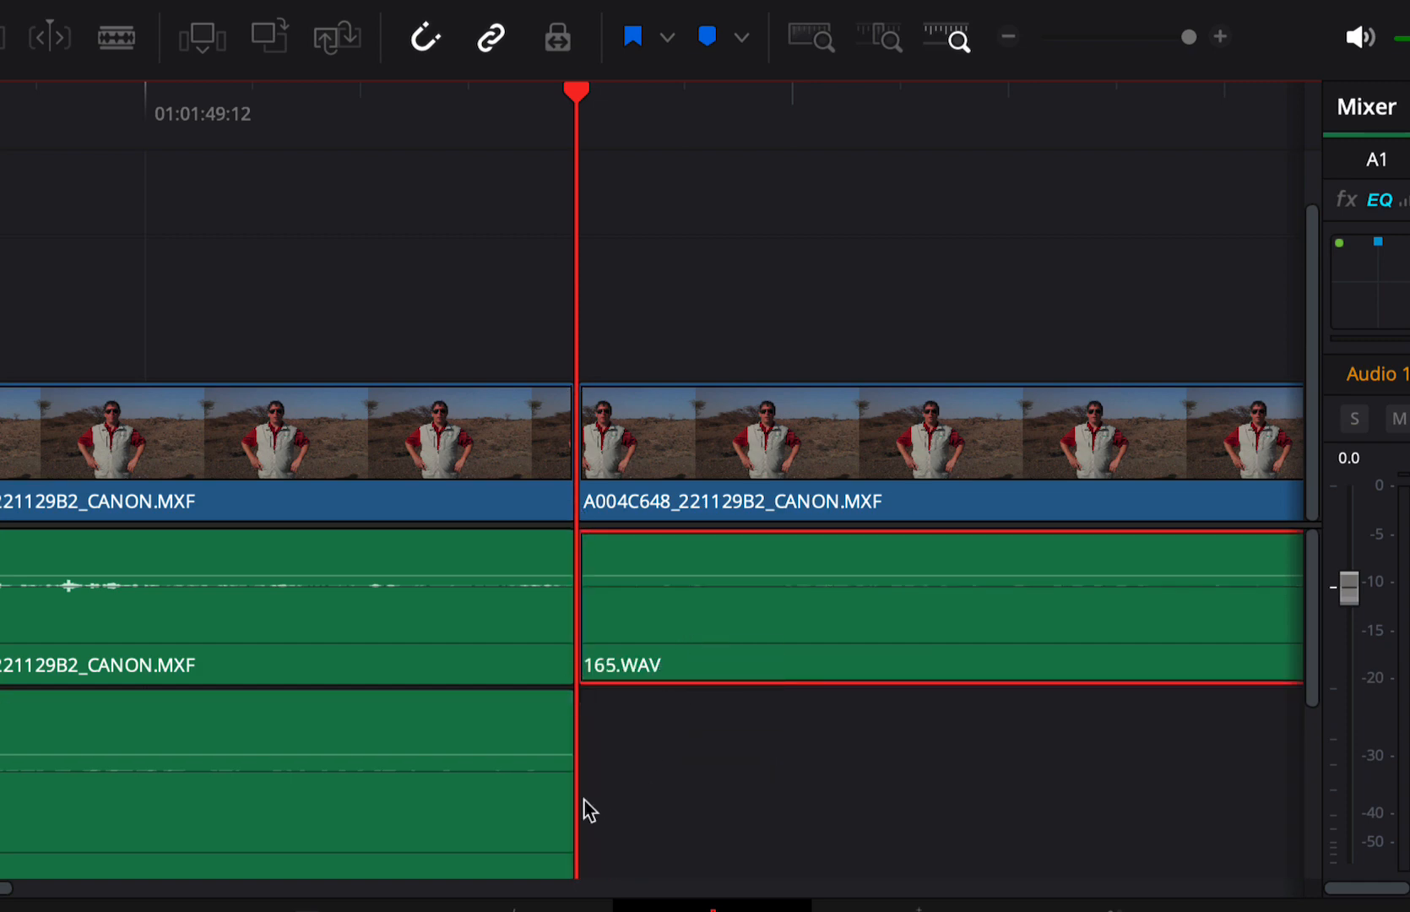
# Step: Delete the pieces of A004C648, its camera audio and 165.WAV that contain the clap, just before the cut
pyautogui.click(404, 406)
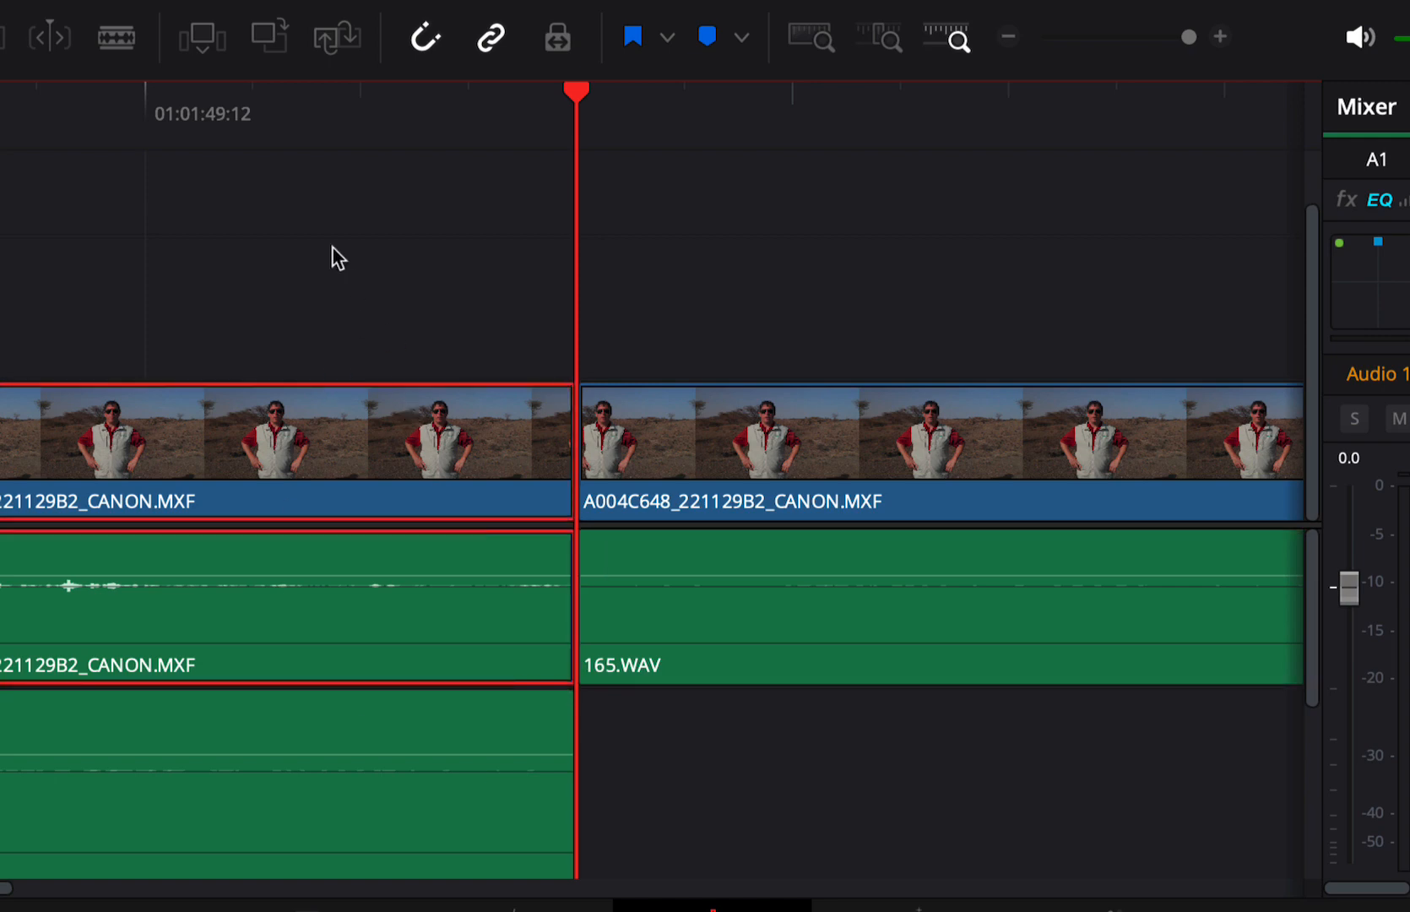
pyautogui.moveTo(333, 248); pyautogui.dragTo(344, 907)
pyautogui.press('Delete')
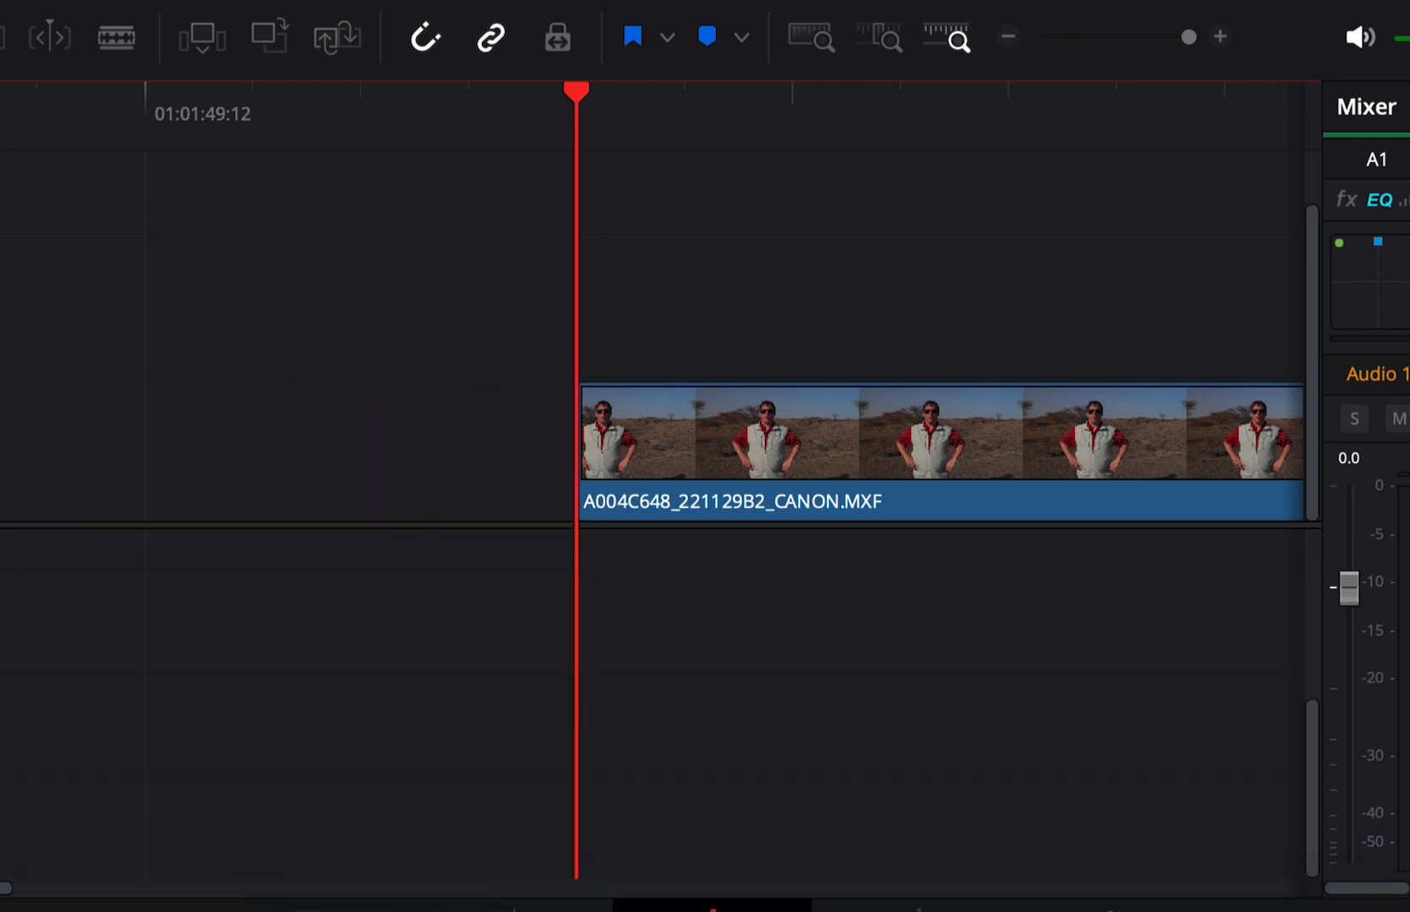
# Step: Play the trimmed A004C648 clip with 165.WAV to check that picture and sound are in sync
pyautogui.moveTo(1313, 764); pyautogui.dragTo(1335, 545)
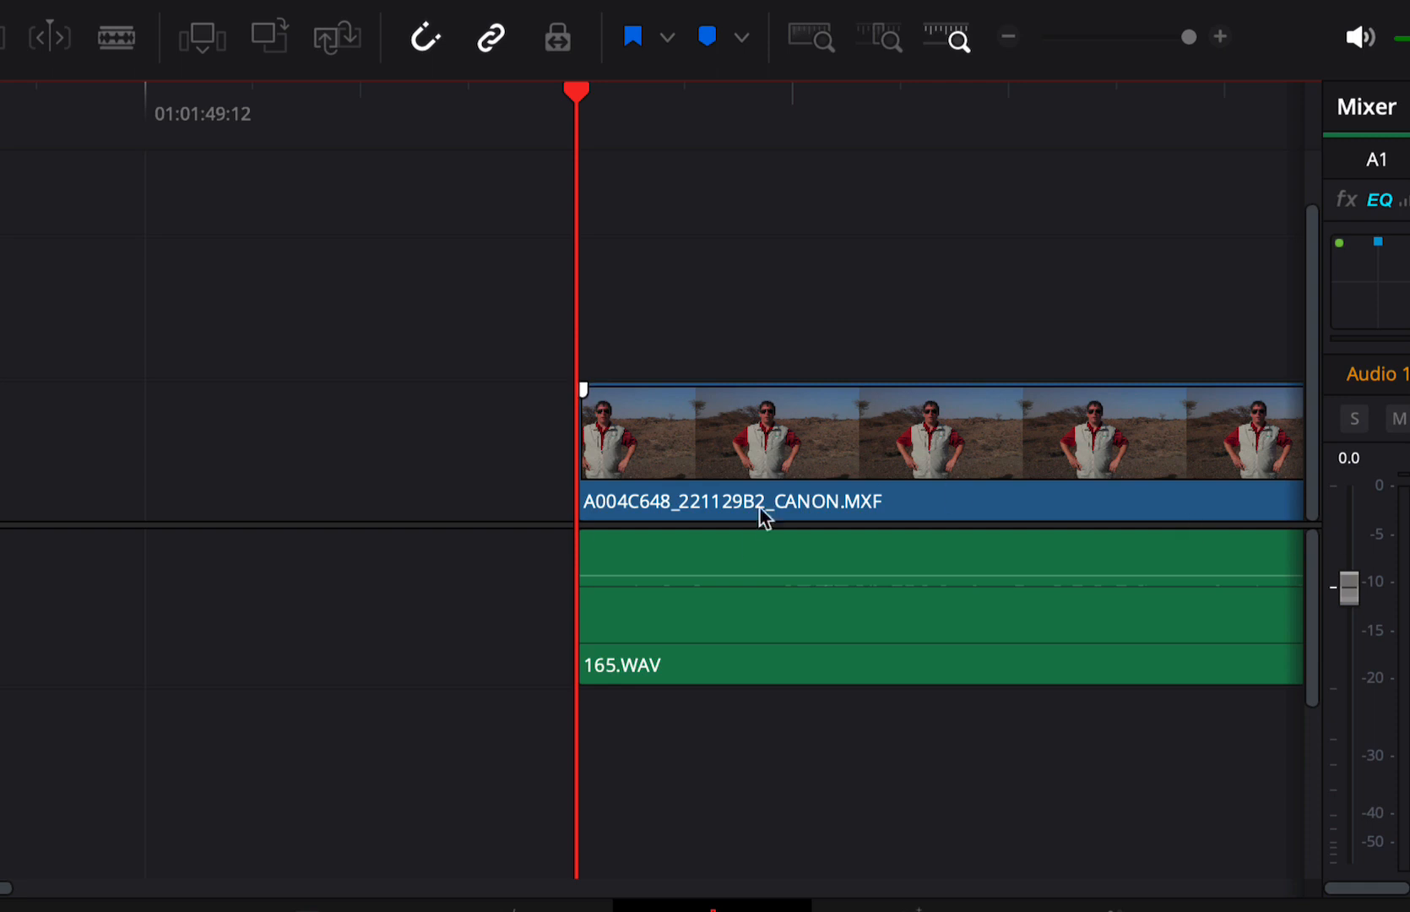
pyautogui.press('super+minus')
pyautogui.press('super+minus')
pyautogui.press('super+minus')
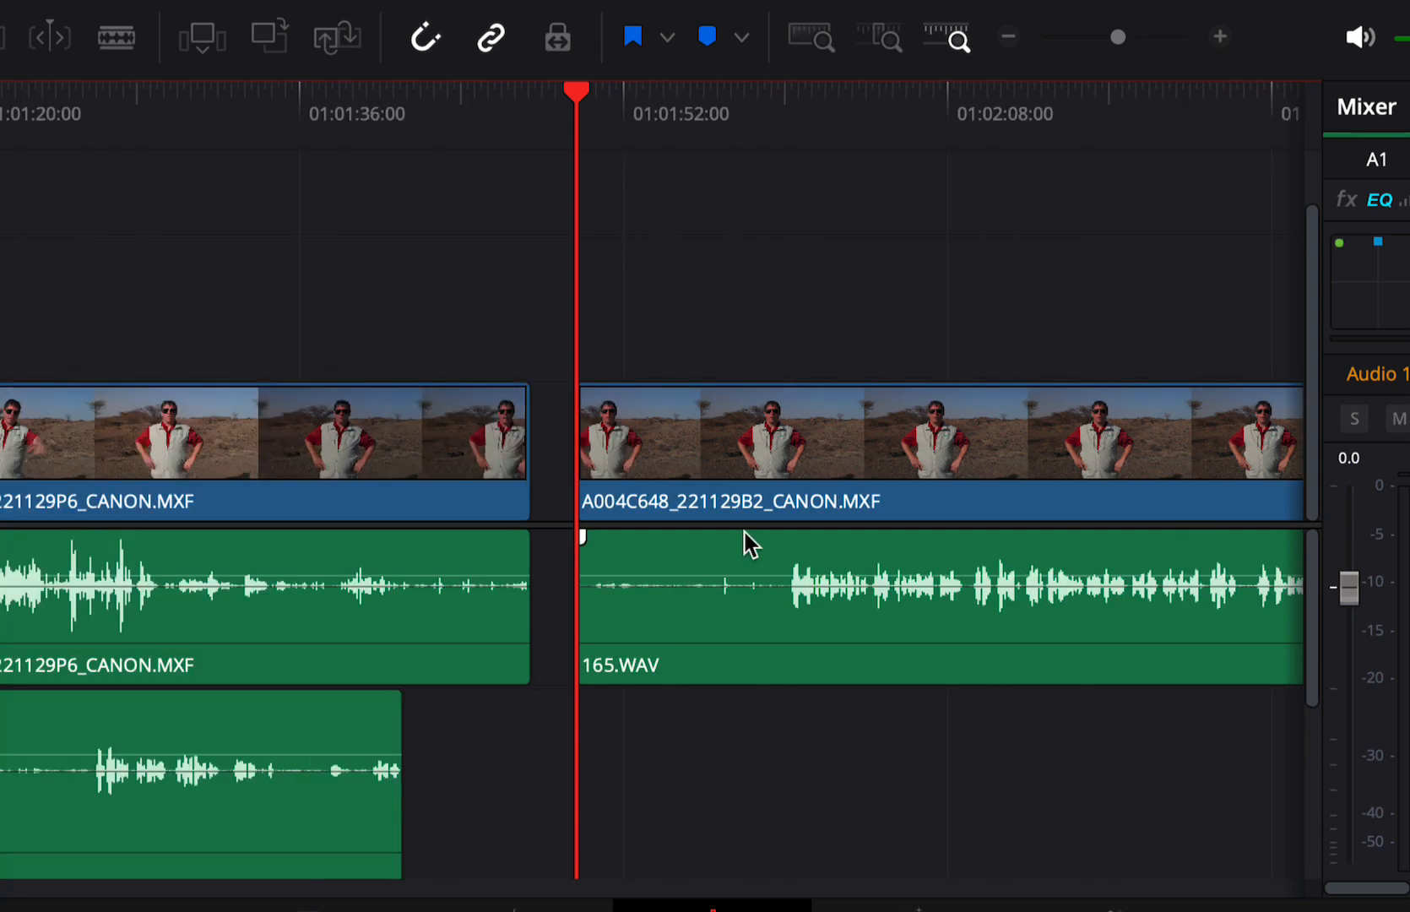
pyautogui.moveTo(735, 119); pyautogui.dragTo(801, 150)
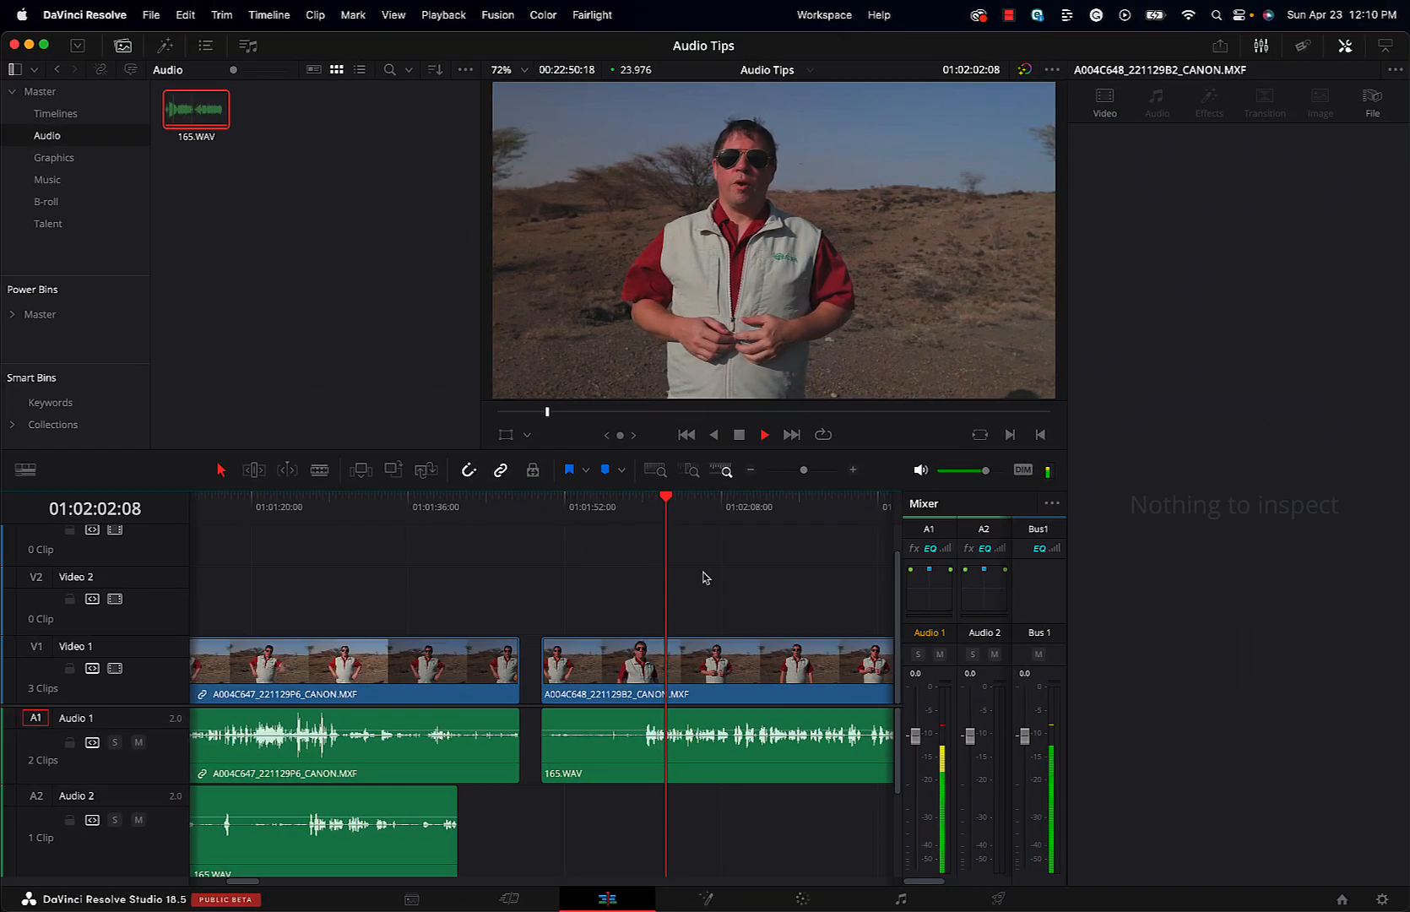
pyautogui.press('space')
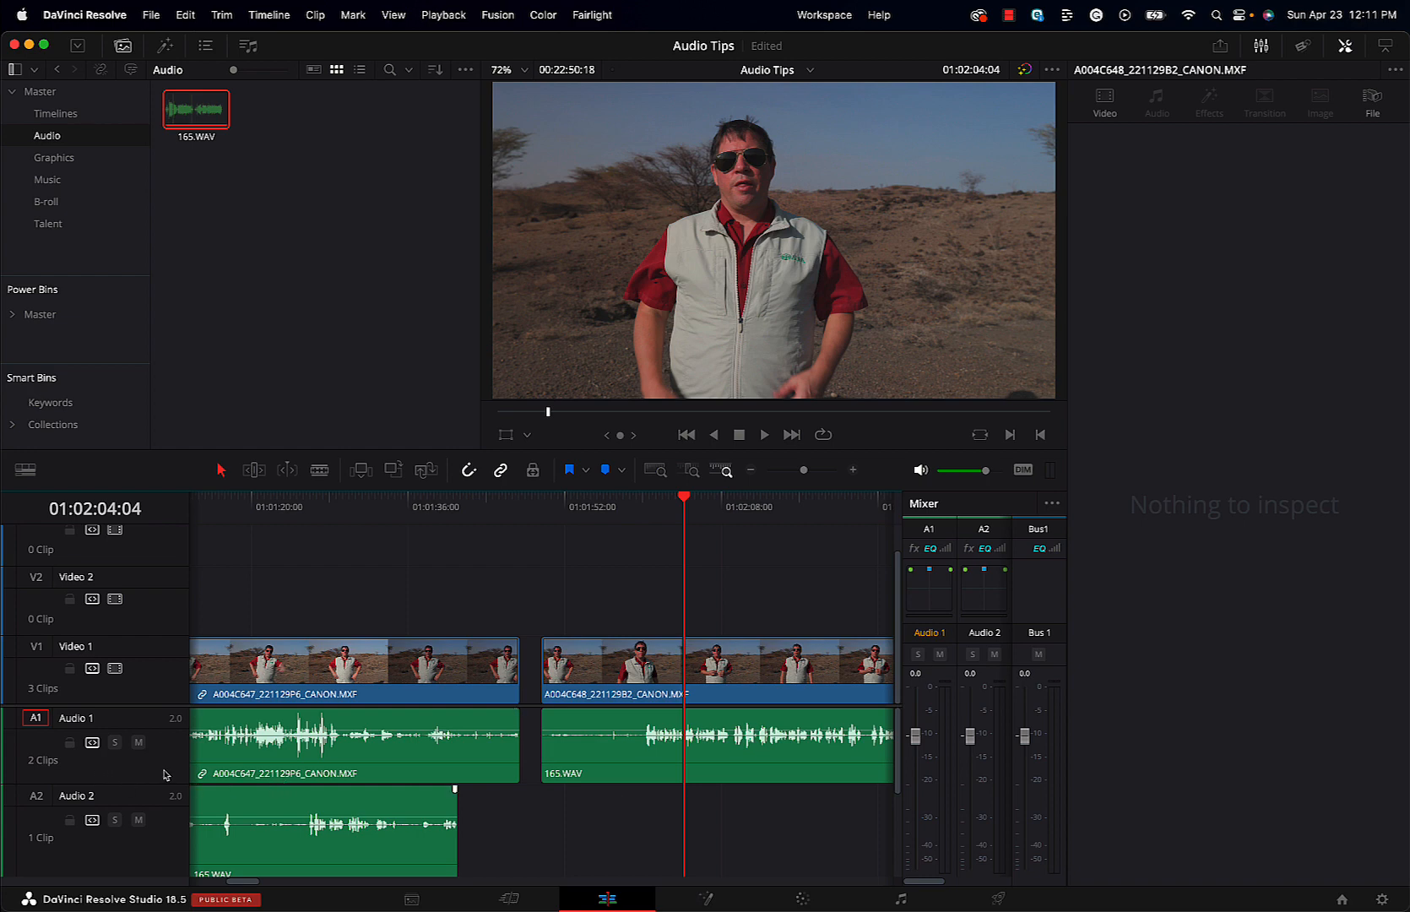
pyautogui.scroll(-2, 165, 773)
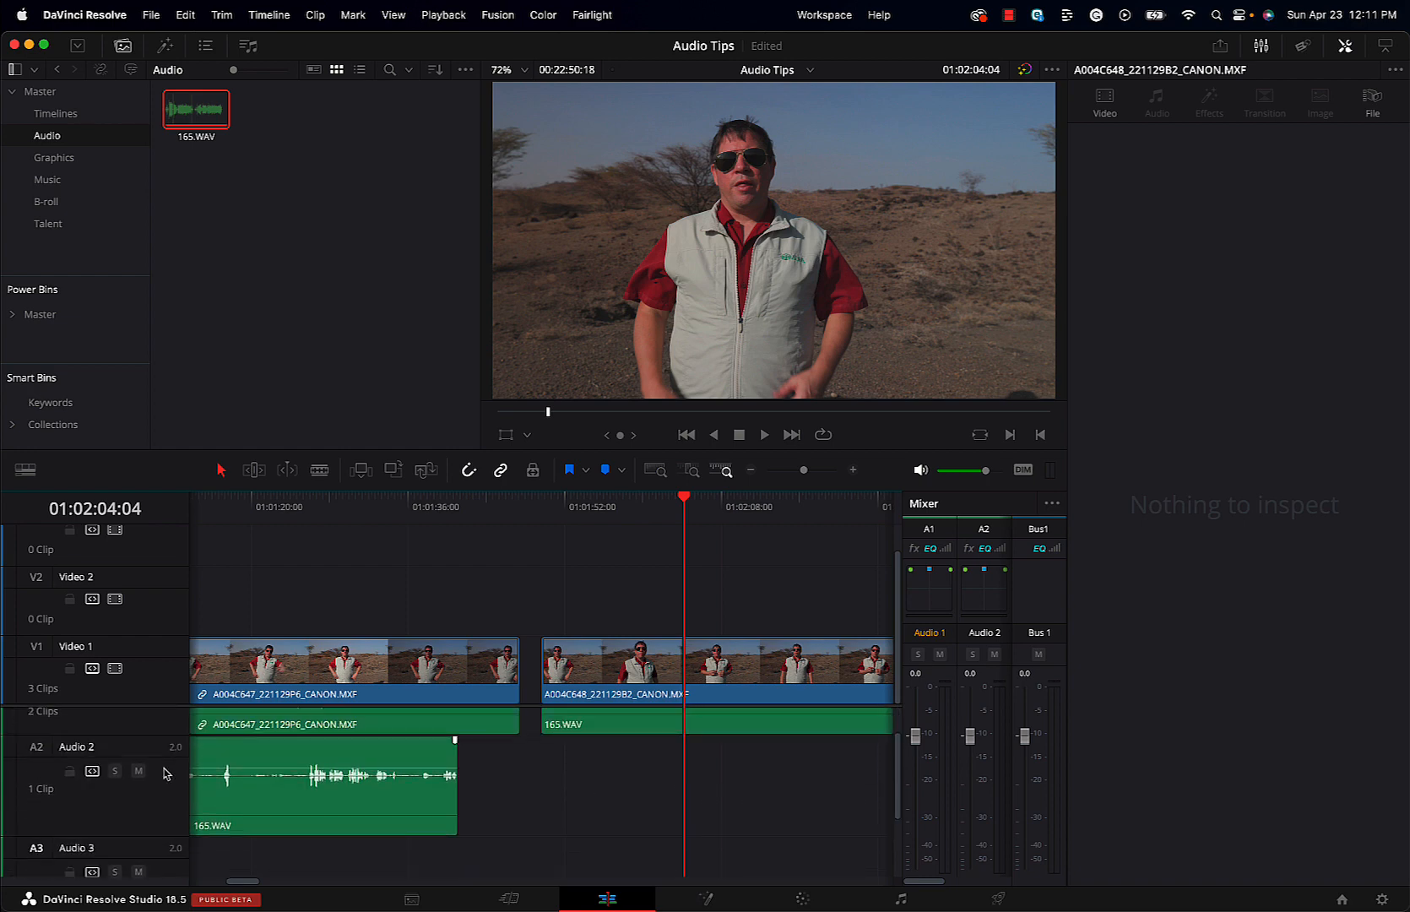
# Step: Change the Audio 1 track type to mono
pyautogui.scroll(2, 166, 774)
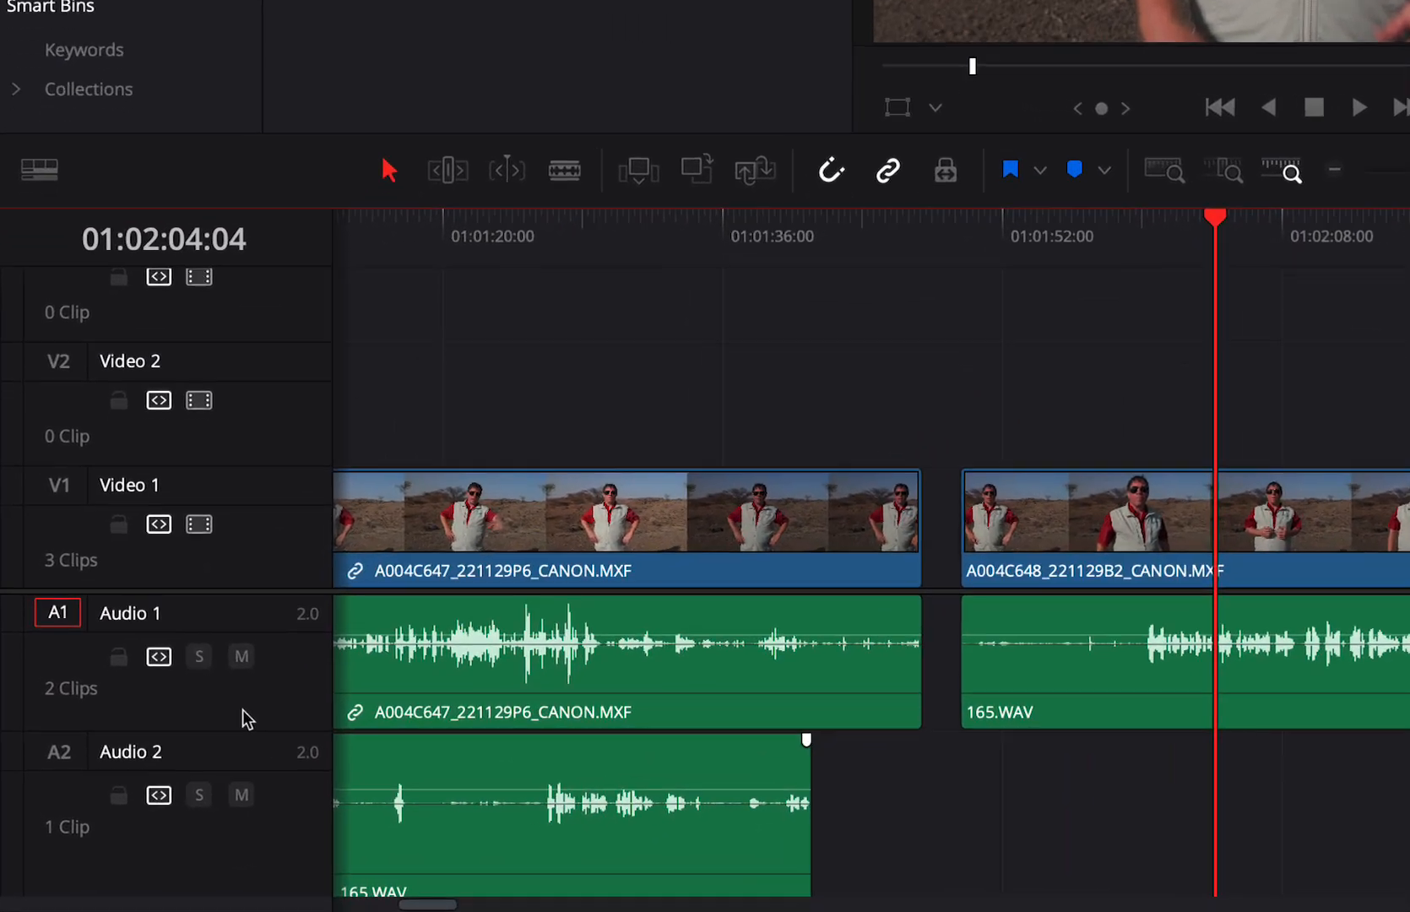
pyautogui.rightClick(242, 717)
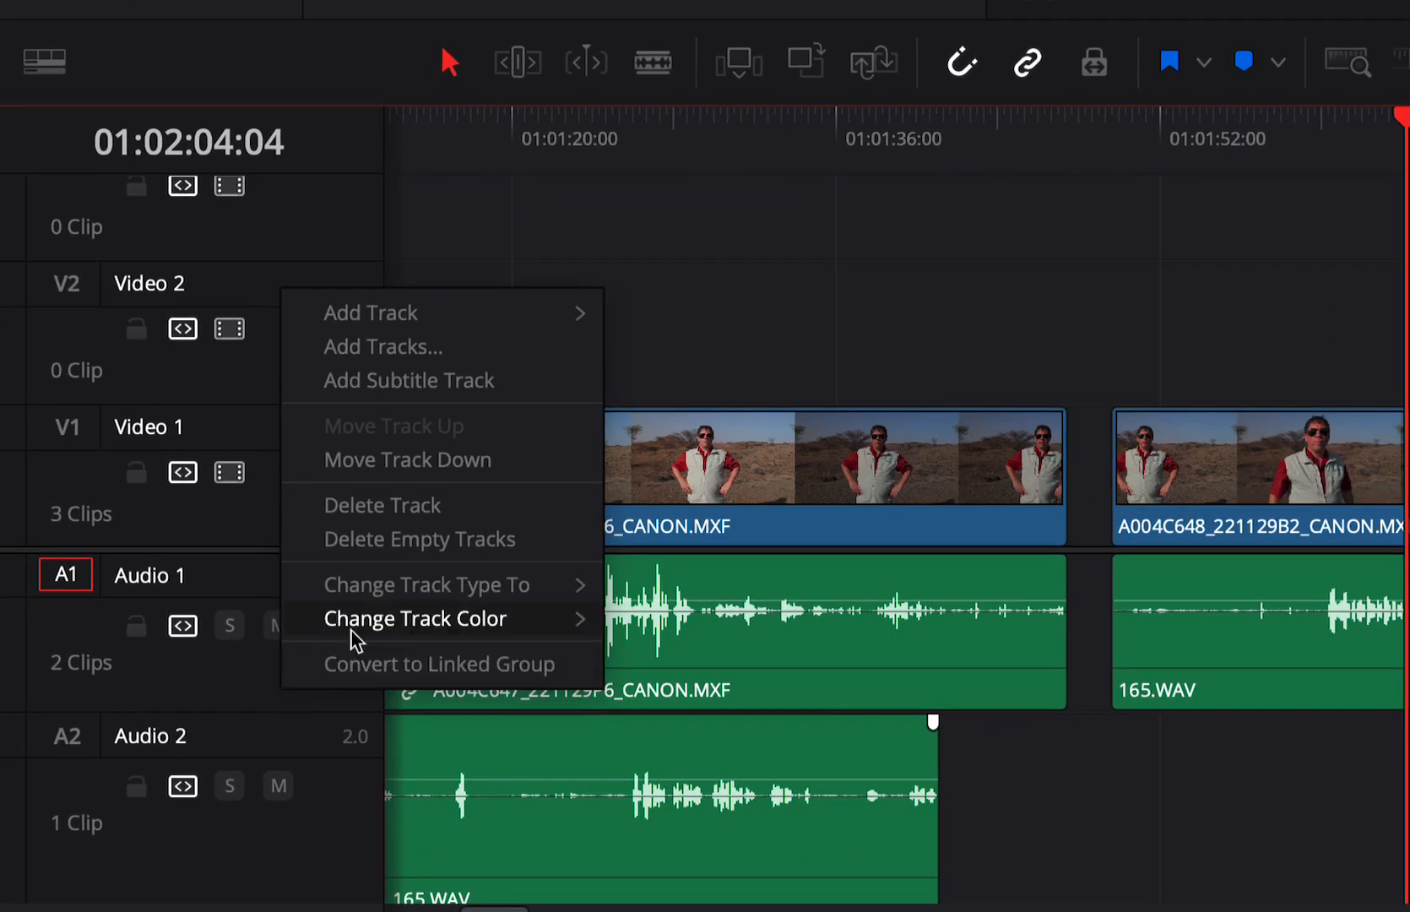
pyautogui.moveTo(384, 589)
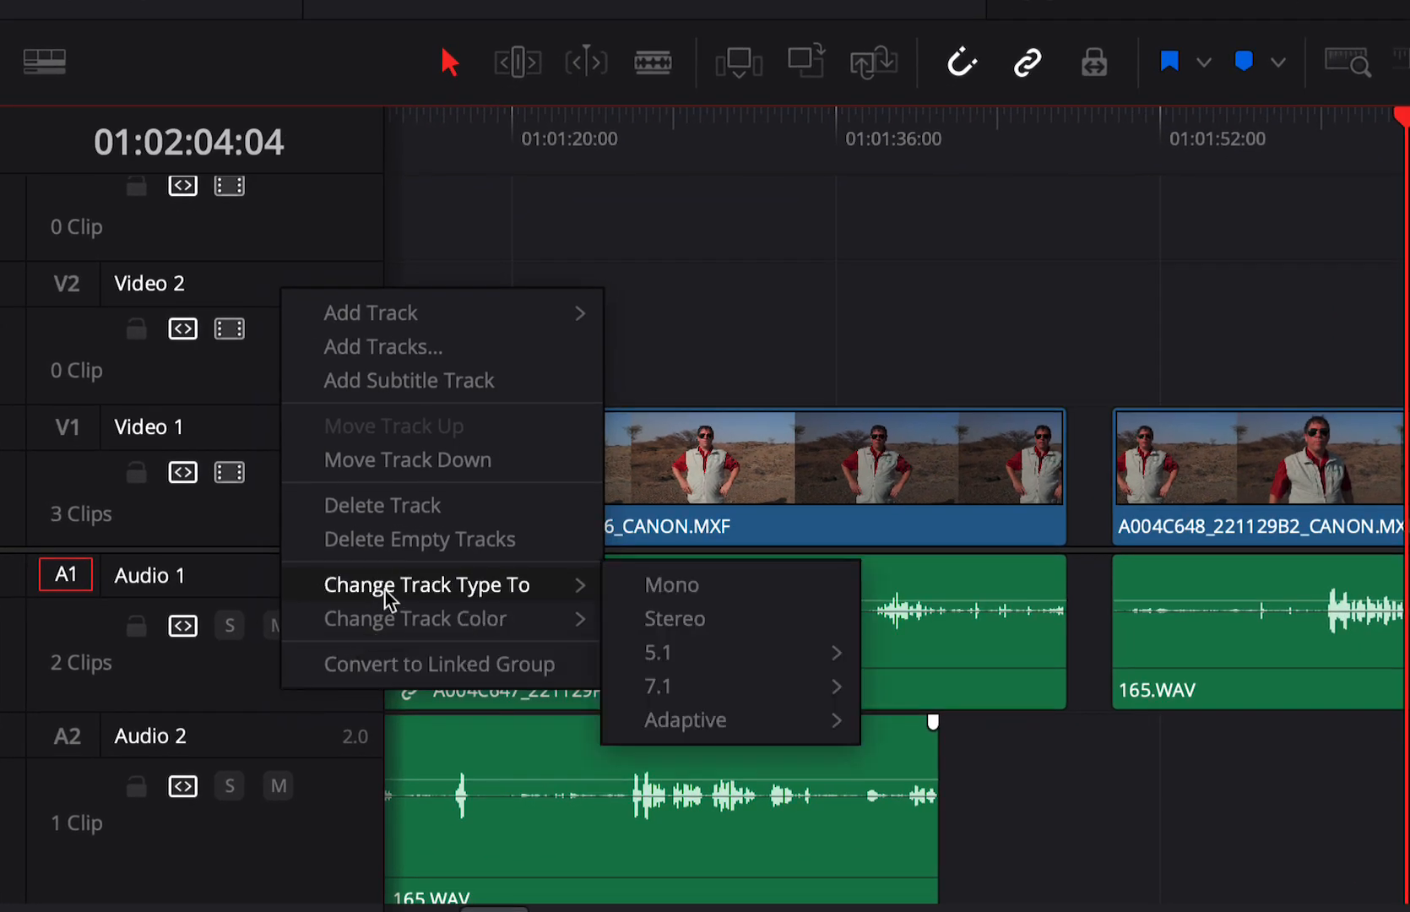
pyautogui.click(651, 588)
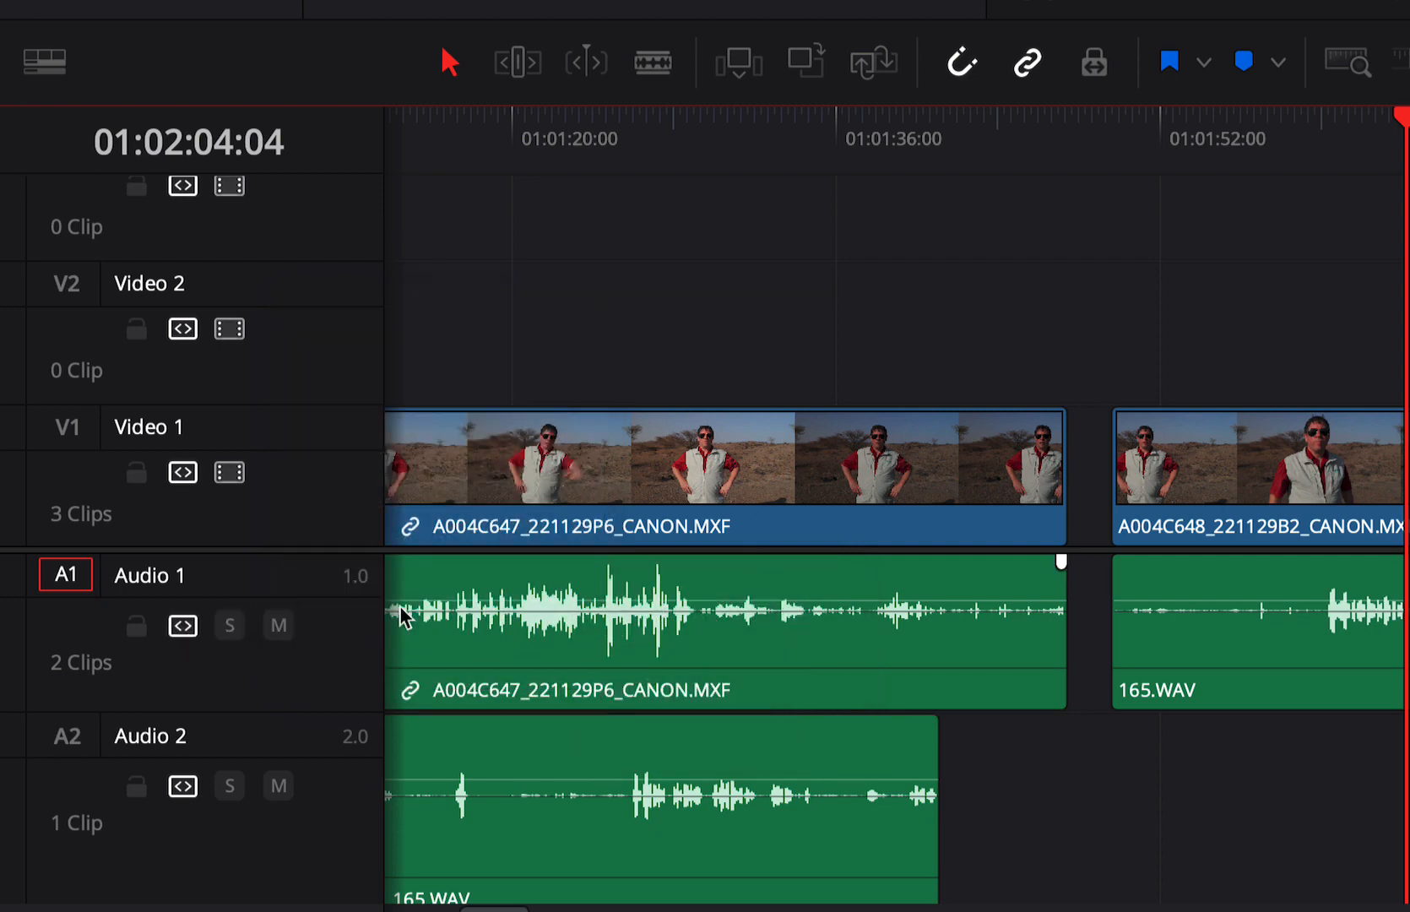
# Step: Rename the Audio 1 track to Lapel Mic
pyautogui.doubleClick(177, 579)
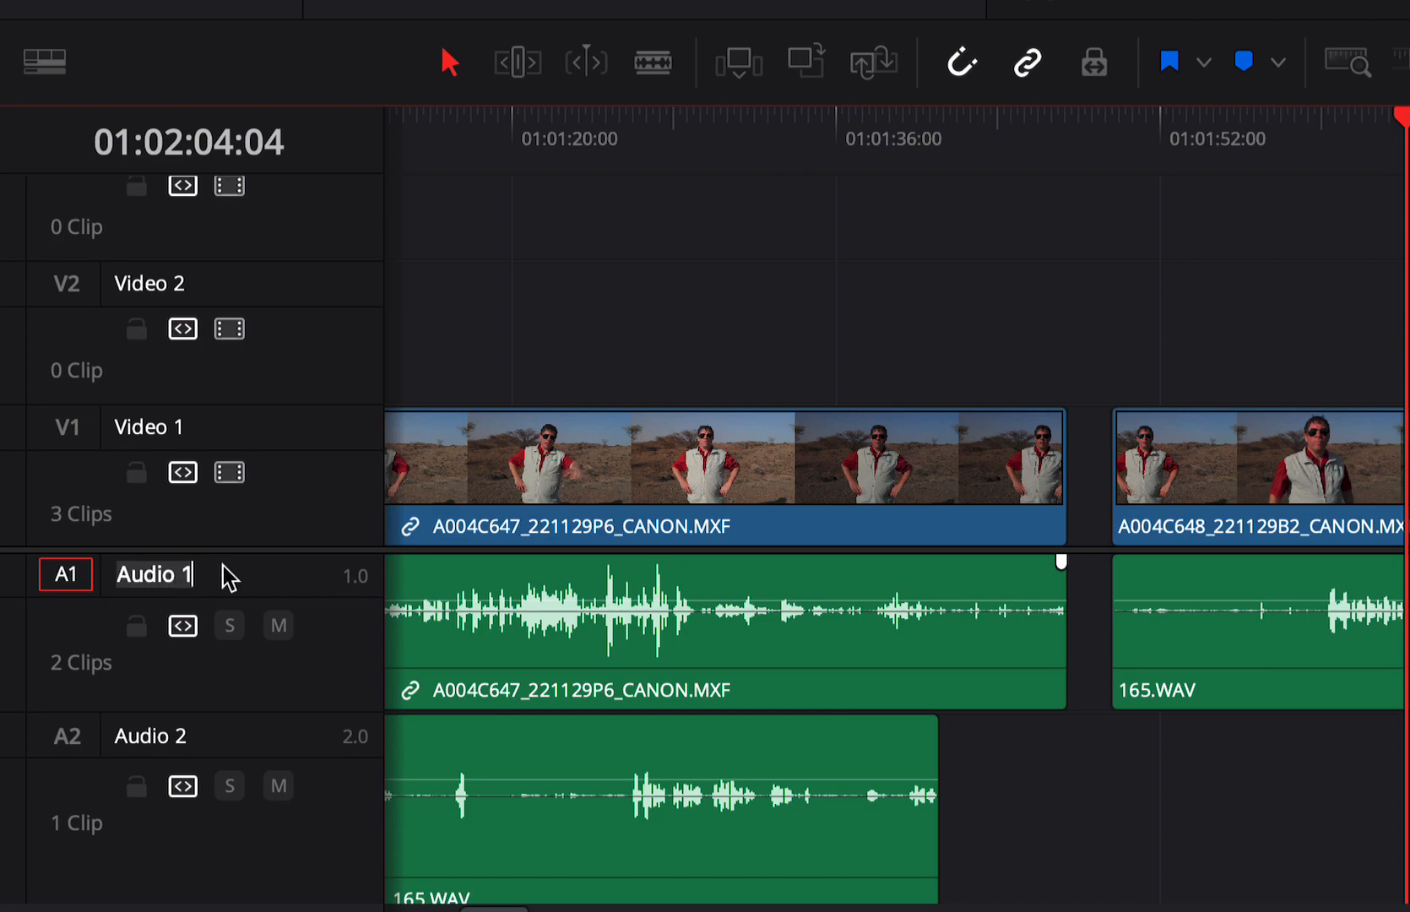
pyautogui.write('Lapel')
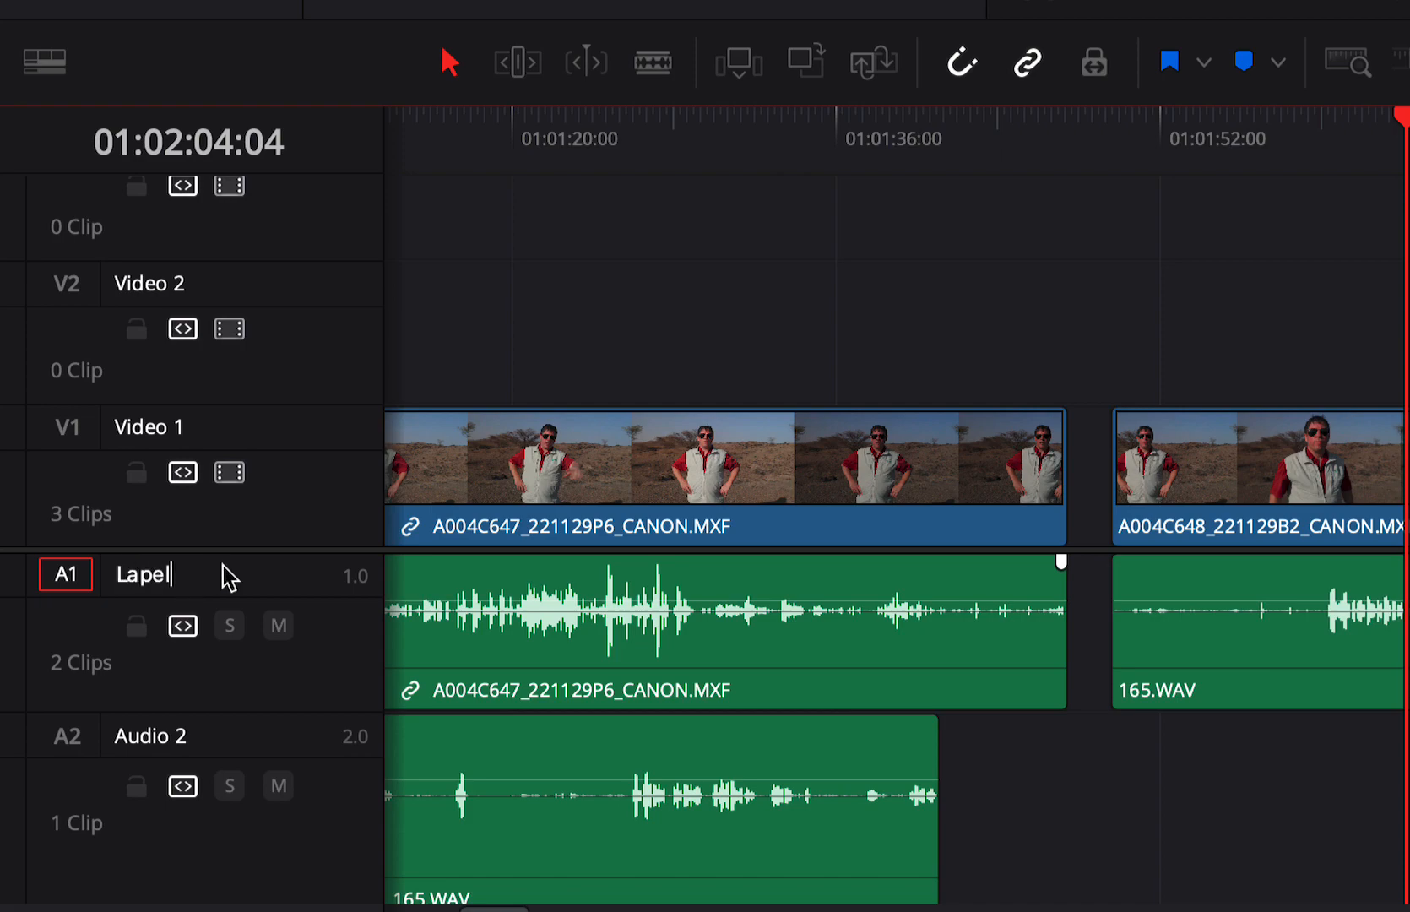
pyautogui.write(' Mic')
pyautogui.press('Return')
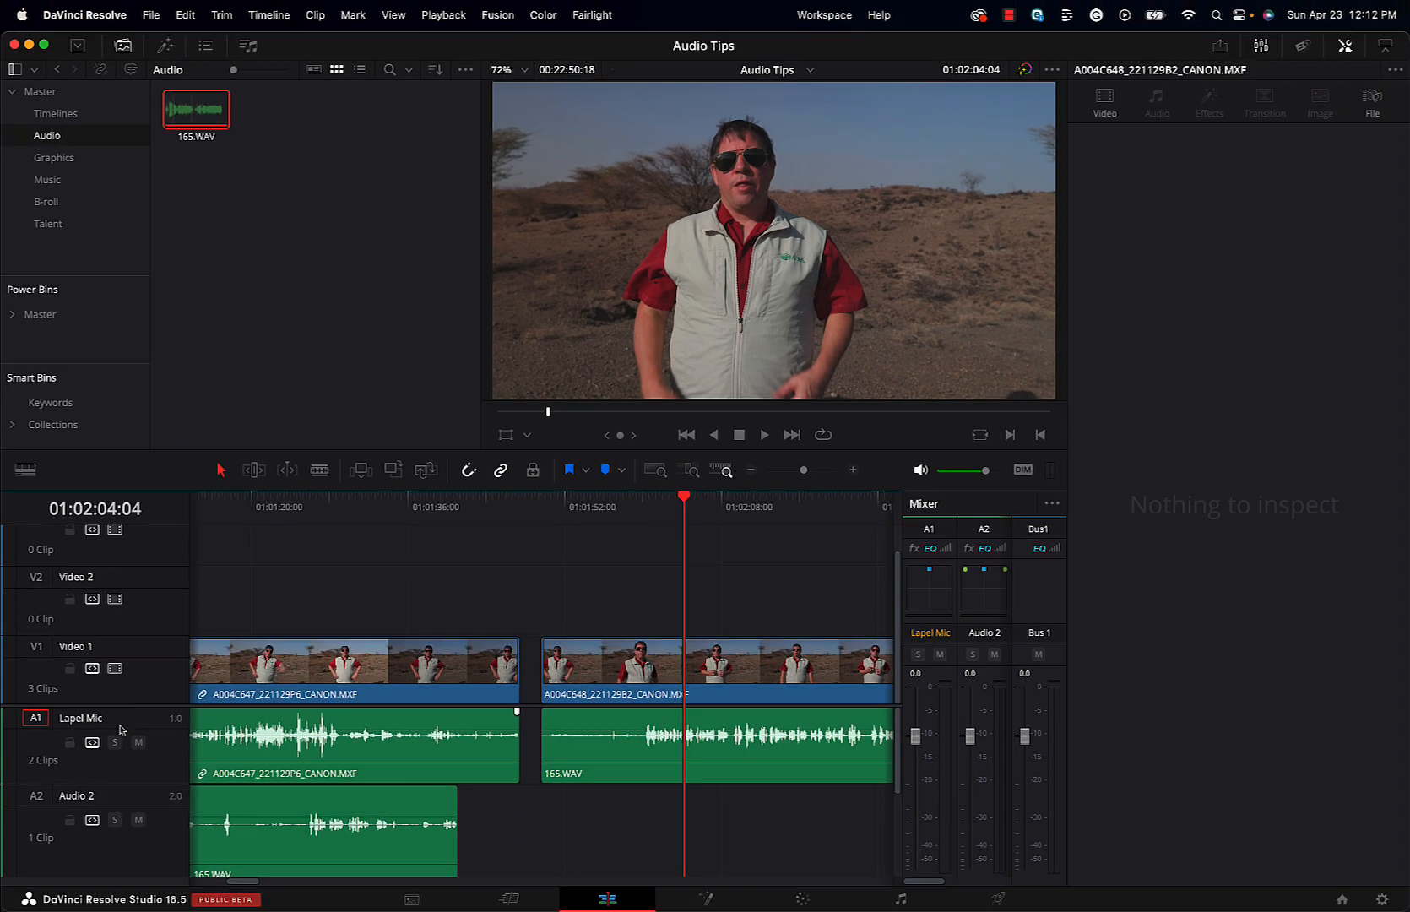
# Step: Play a short stretch of the A004C648 clip to check how the mono Lapel Mic track sounds
pyautogui.press('space')
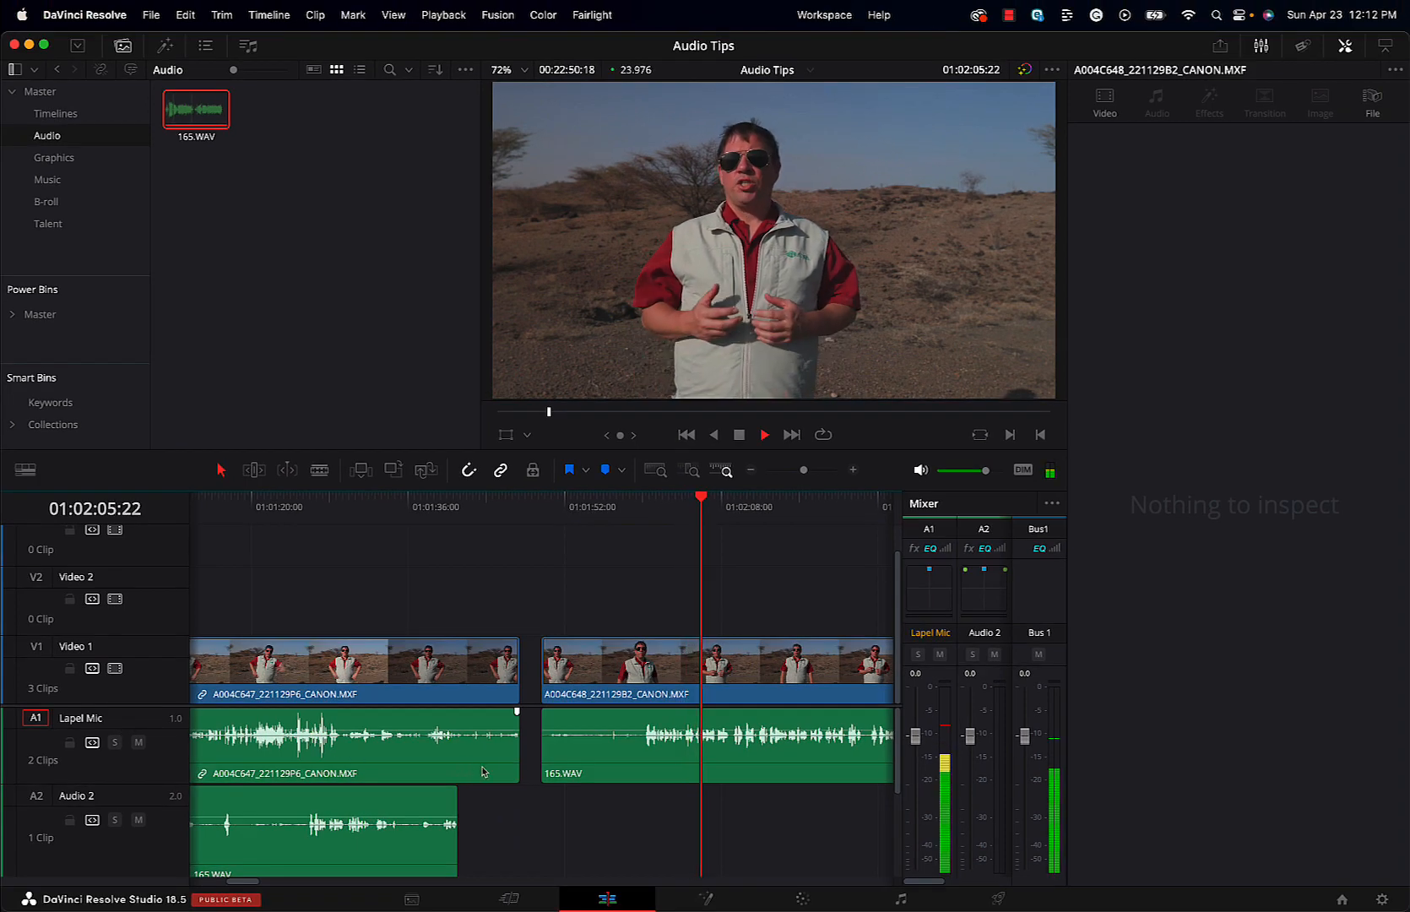
pyautogui.press('space')
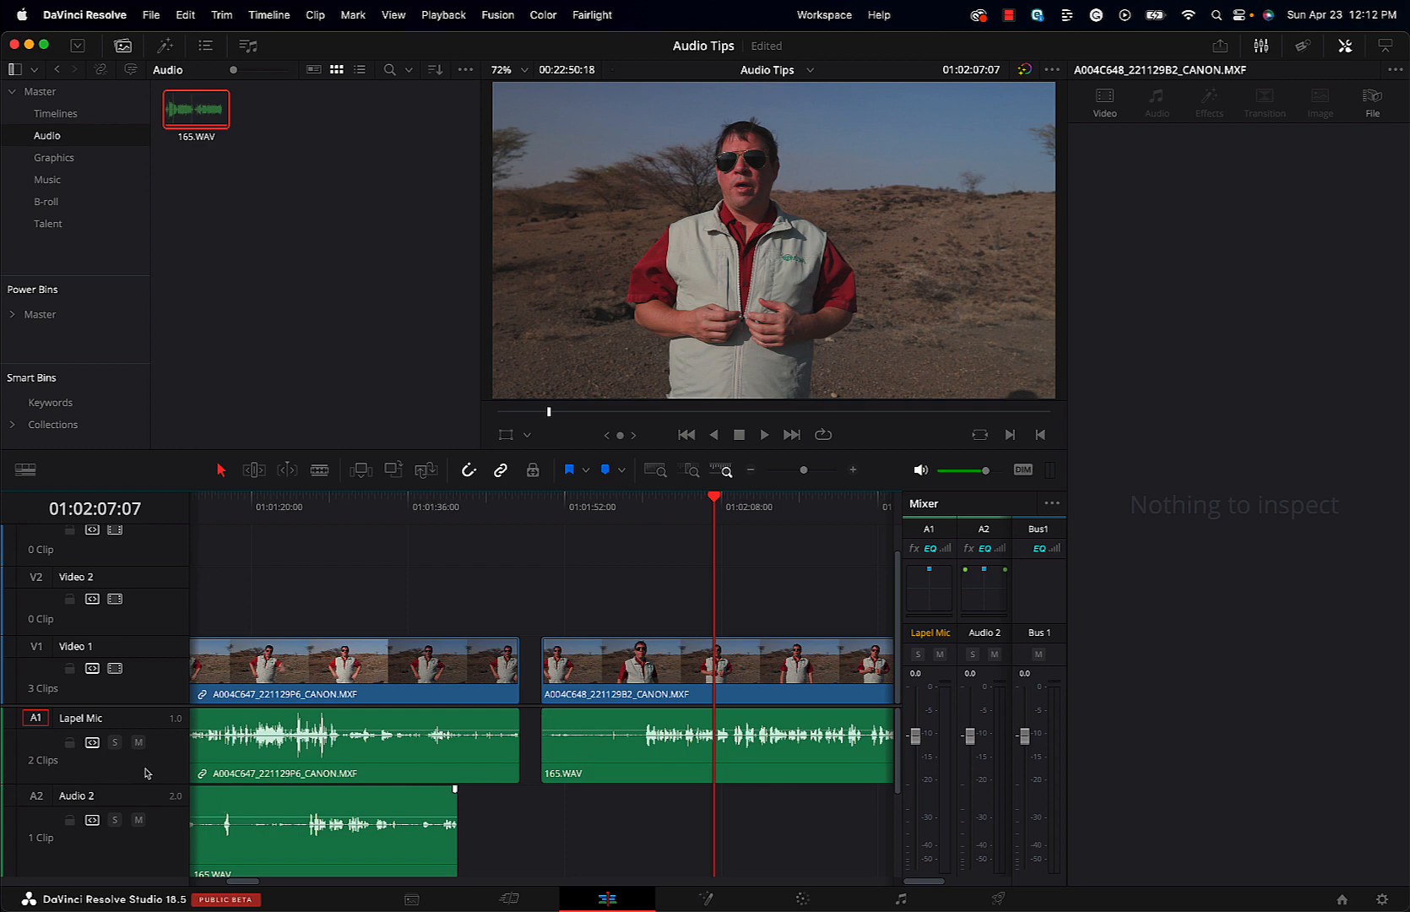
pyautogui.click(726, 507)
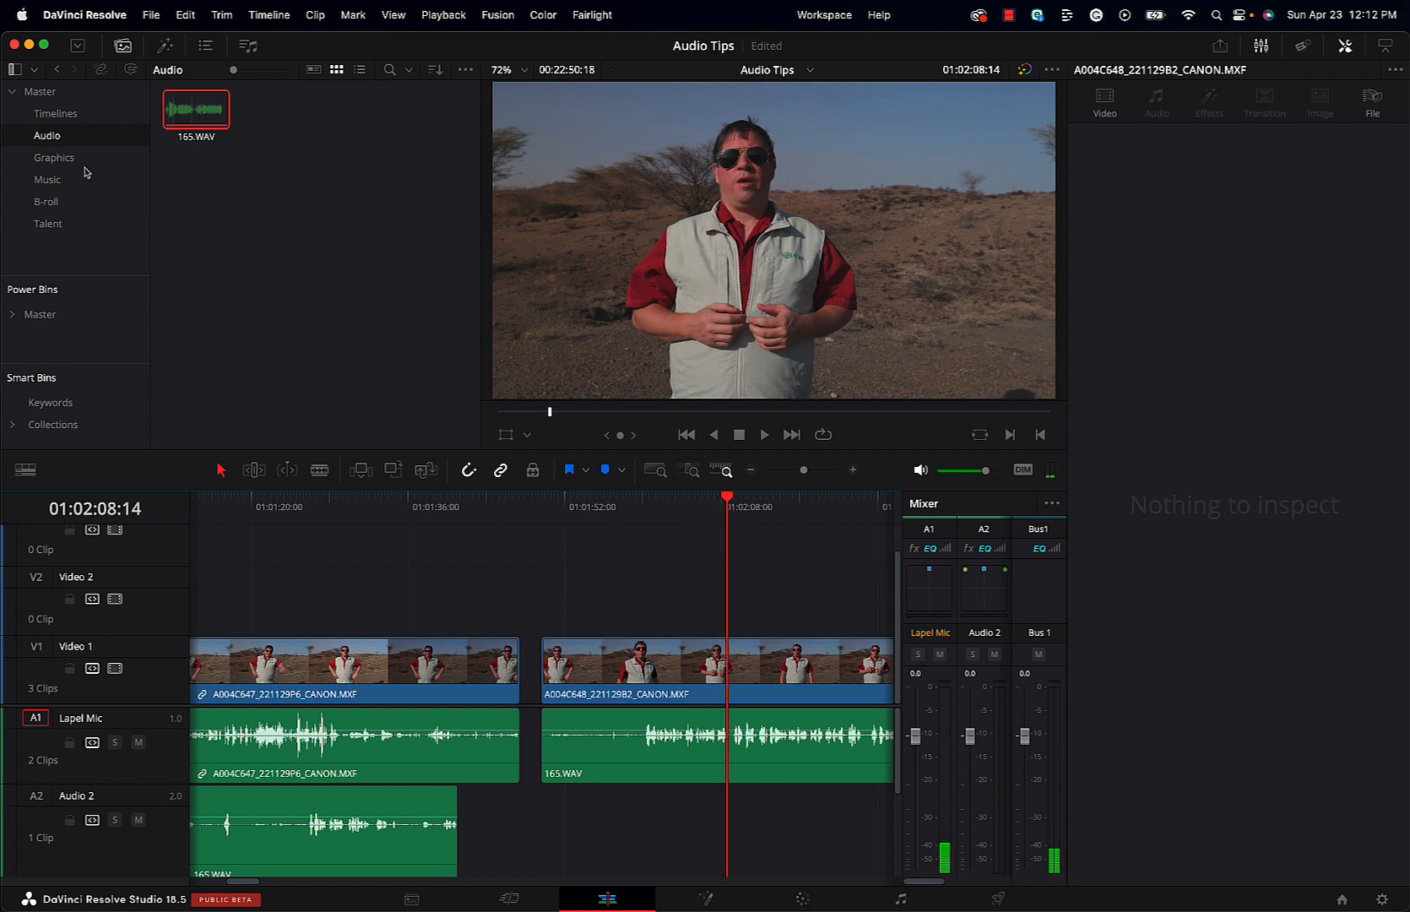
# Step: Place the UPM_ATMOS366_1_Lighthouse_Main_Track music on Audio 2 at the start of A004C648, and play it together with the voice
pyautogui.click(48, 181)
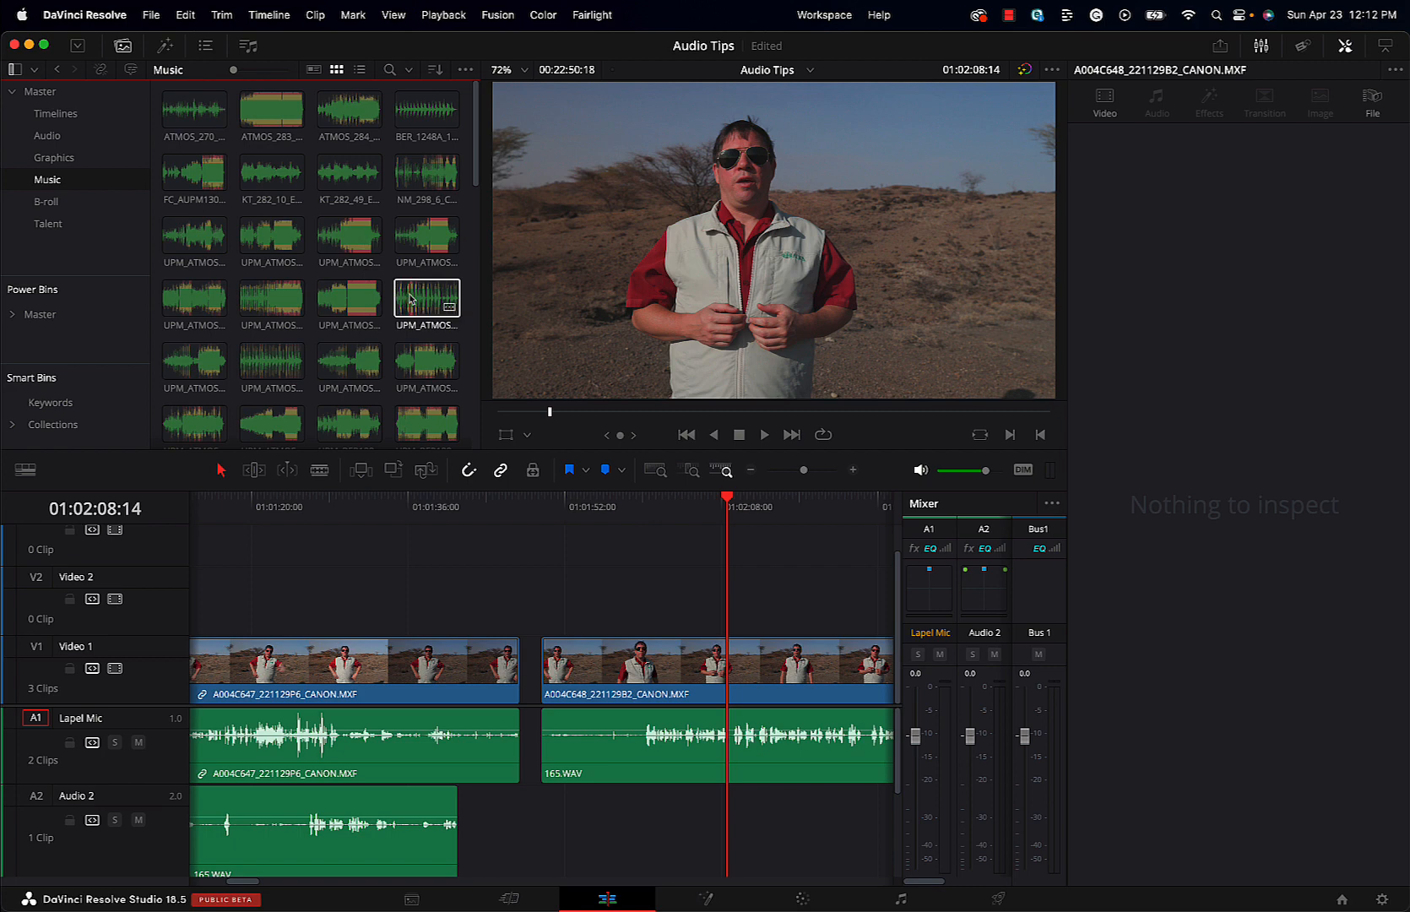
pyautogui.moveTo(426, 297); pyautogui.dragTo(543, 825)
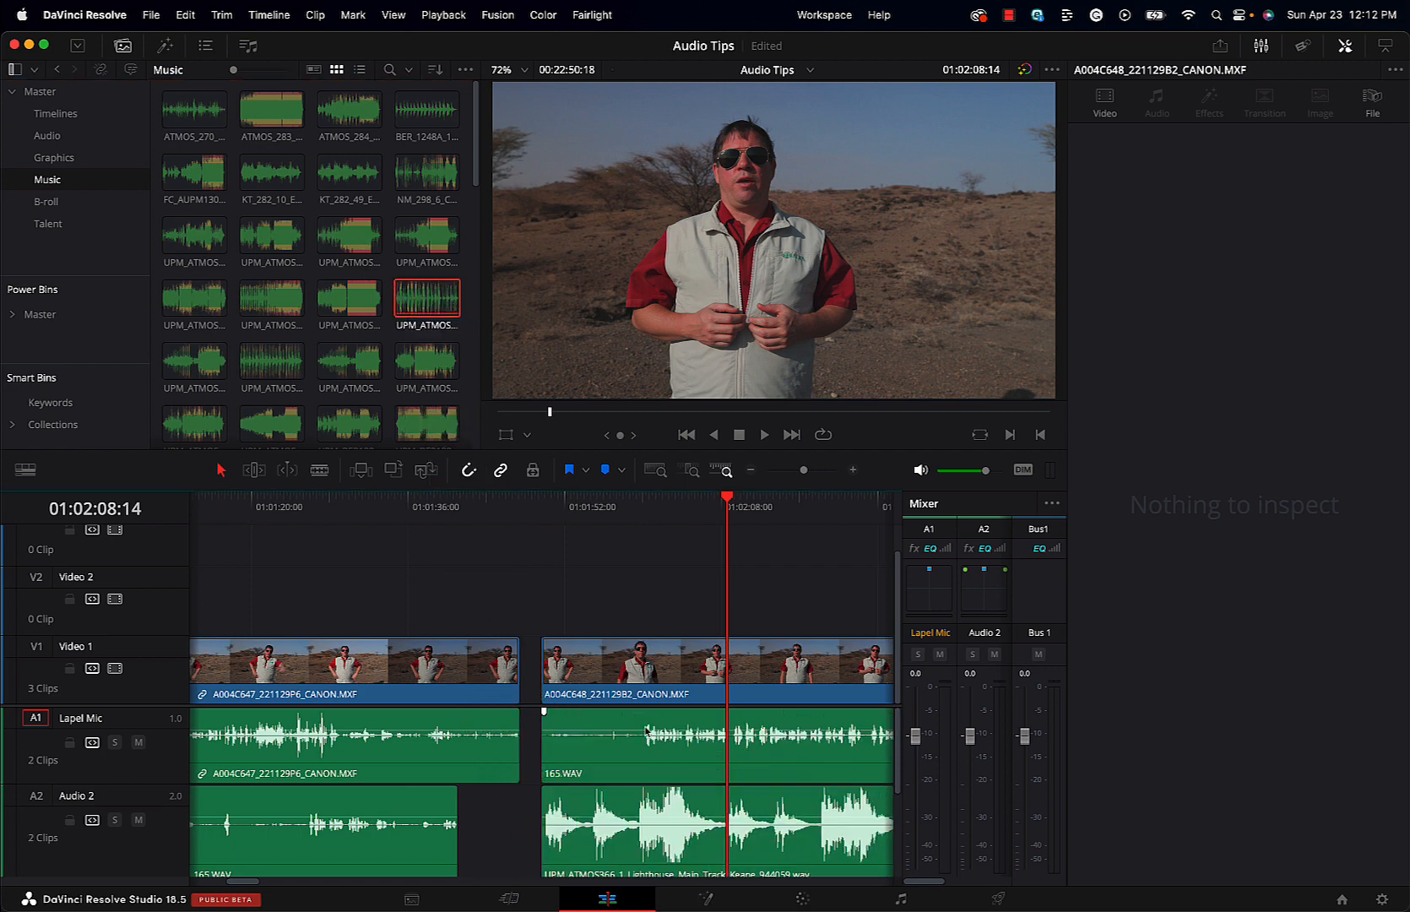
pyautogui.moveTo(731, 510); pyautogui.dragTo(571, 510)
pyautogui.press('space')
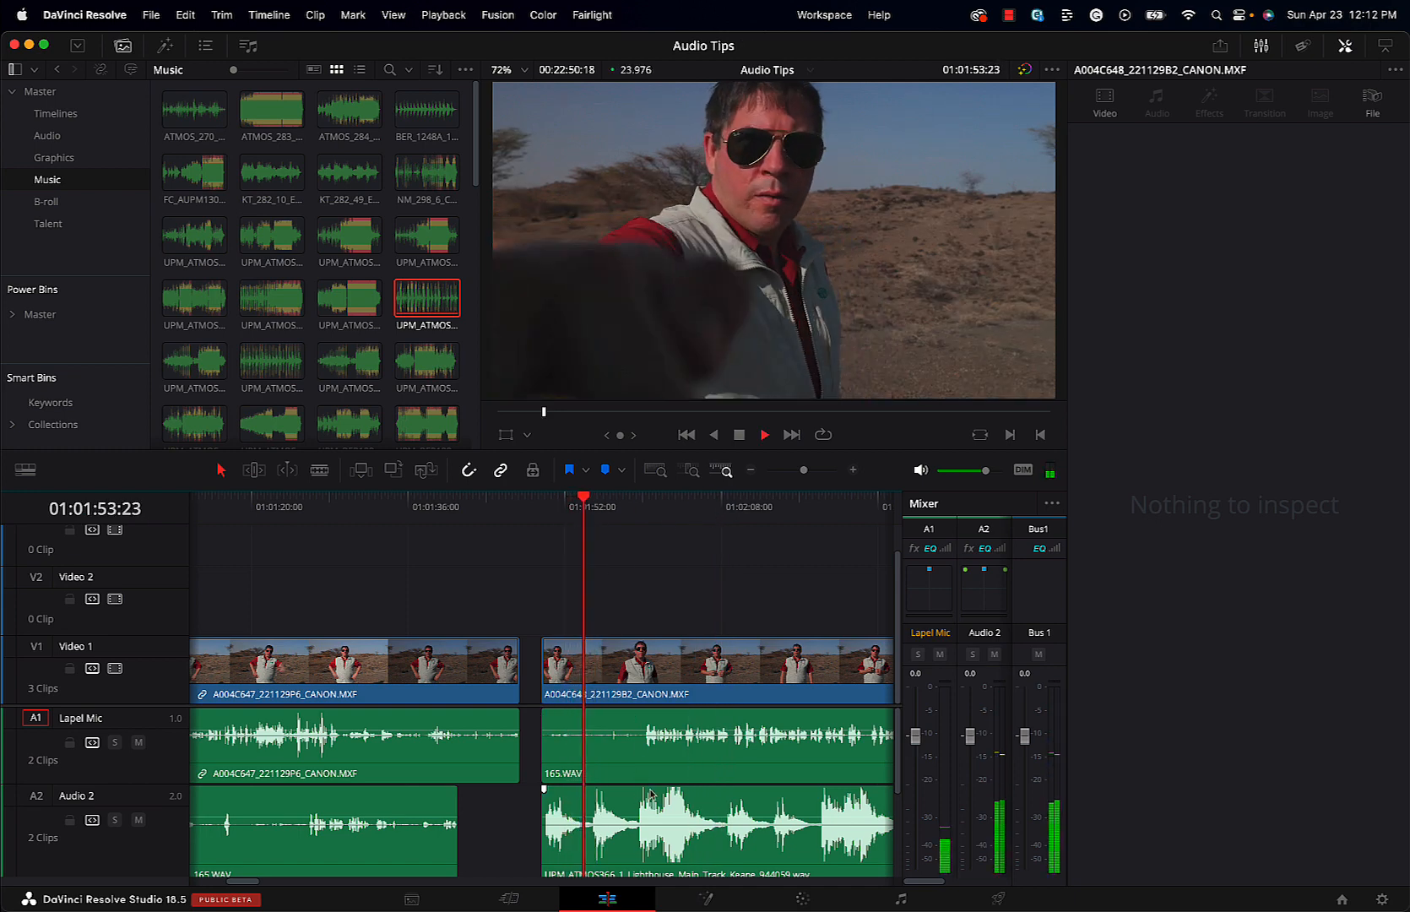
pyautogui.press('space')
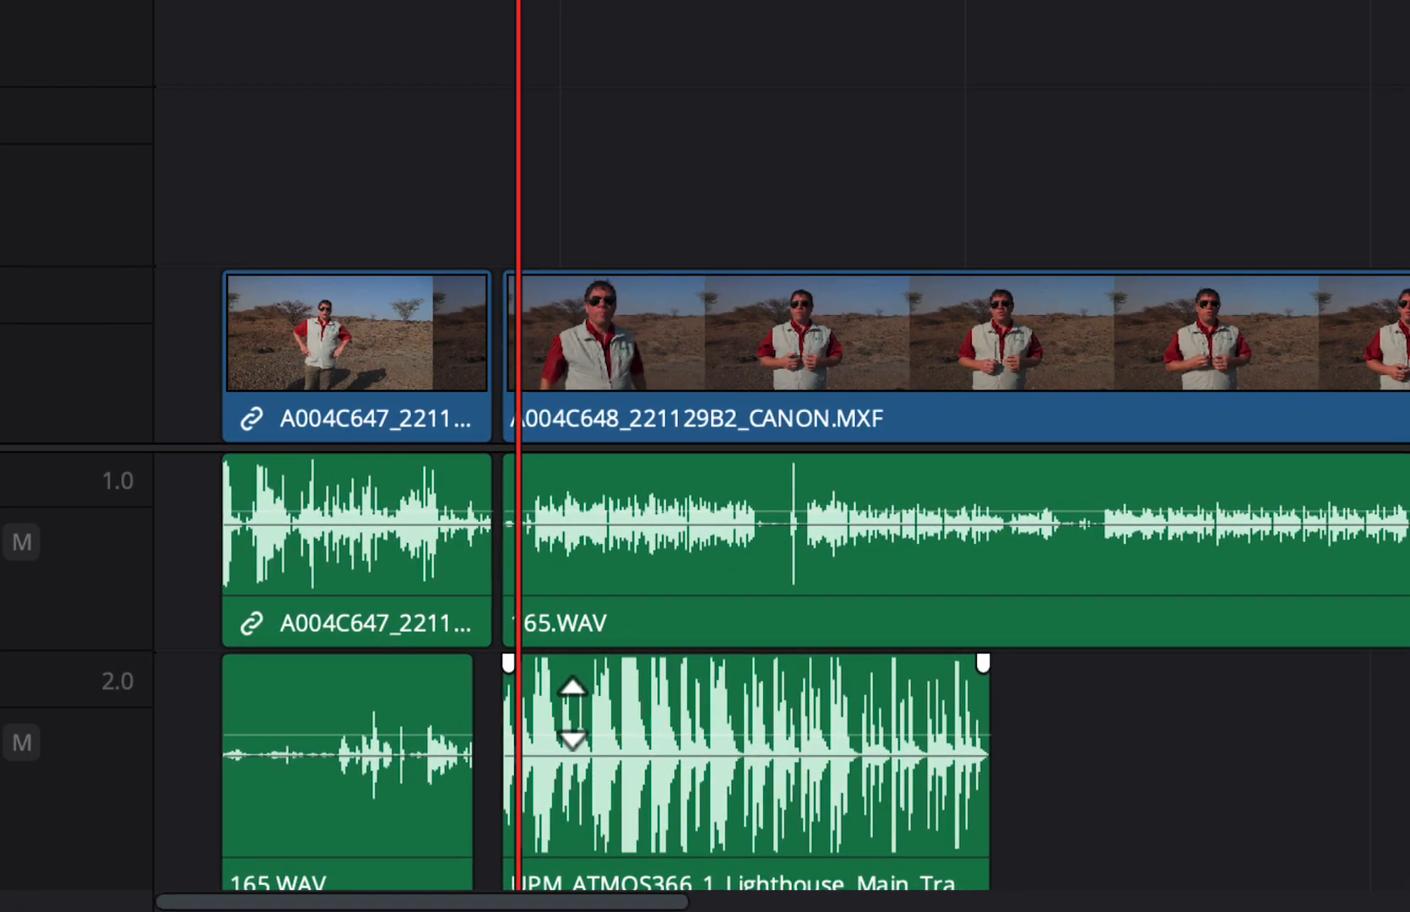
# Step: Lower the overall volume of the music clip on Audio 2 to about -10.7 dB
pyautogui.moveTo(565, 733); pyautogui.dragTo(565, 731)
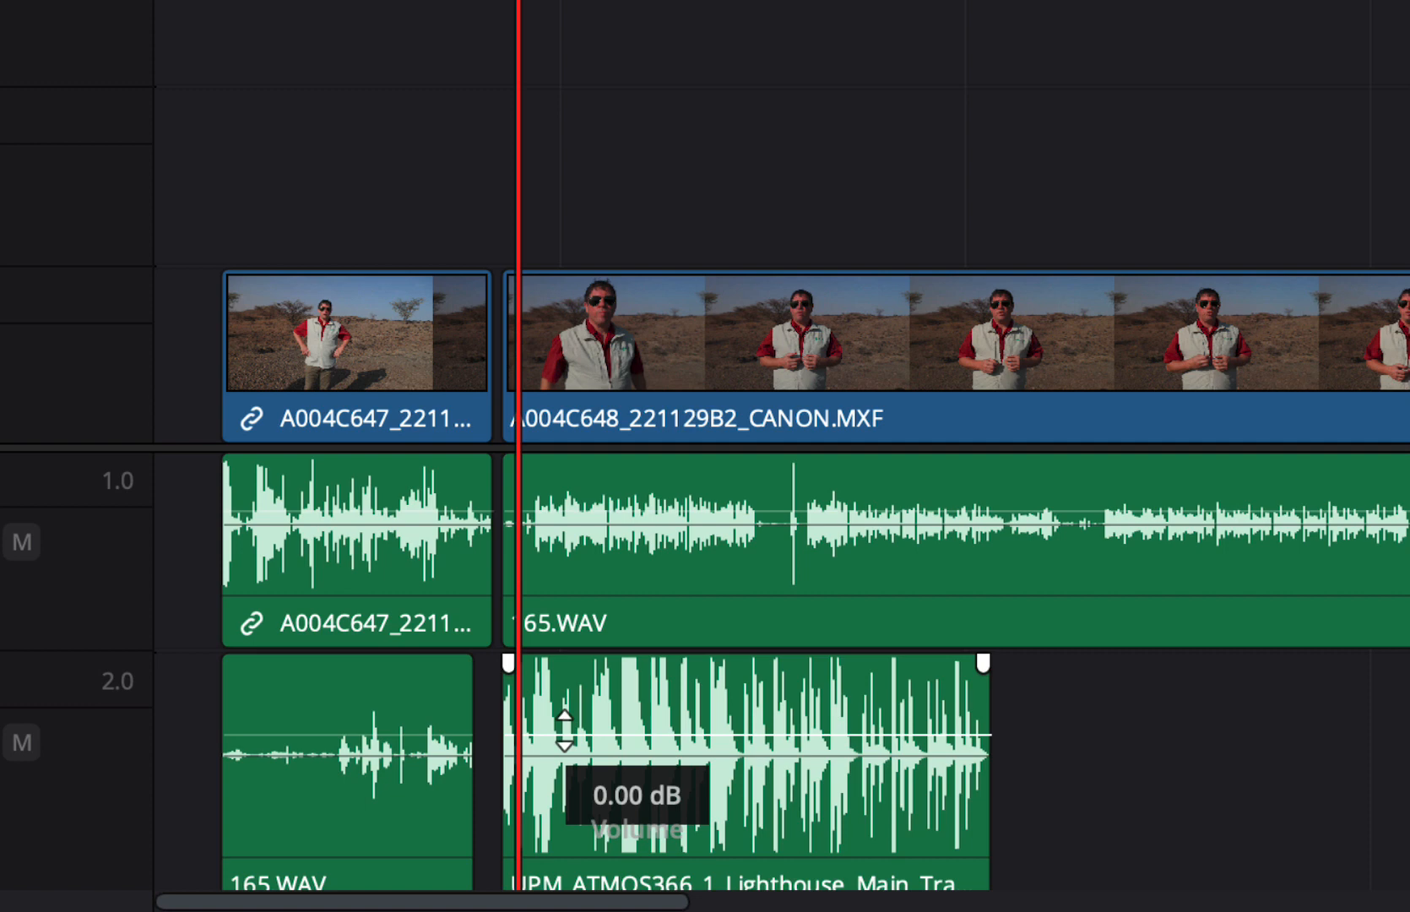
pyautogui.moveTo(565, 731)
pyautogui.mouseDown()
pyautogui.moveTo(564, 757)
pyautogui.moveTo(559, 743)
pyautogui.mouseUp()
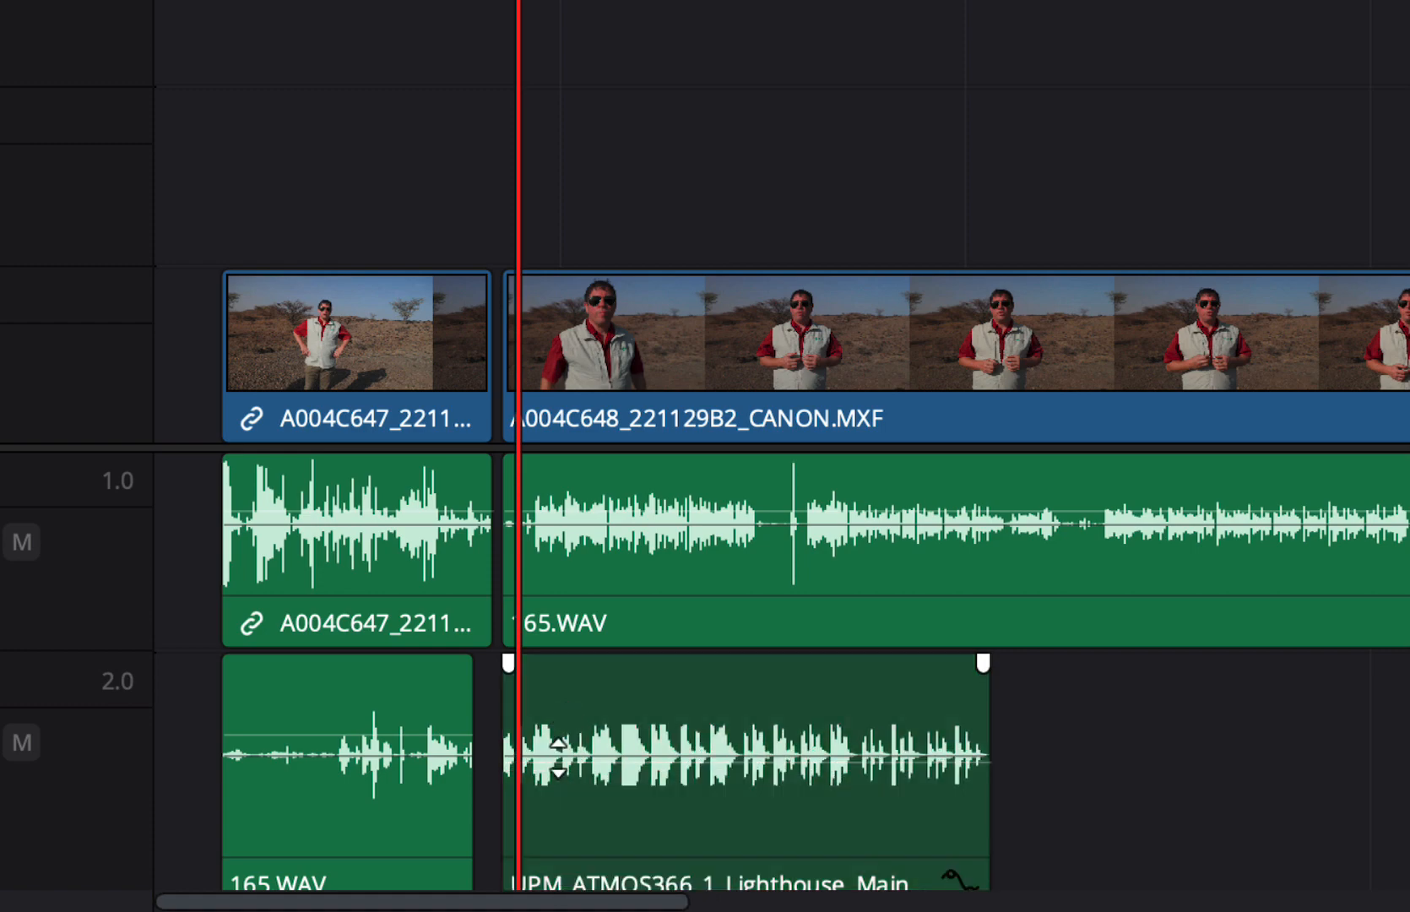
# Step: Add three volume keyframes to the music clip: at 01:01:54:15 just before its second swell, before the third swell, and after it
pyautogui.scroll(5, 558, 757)
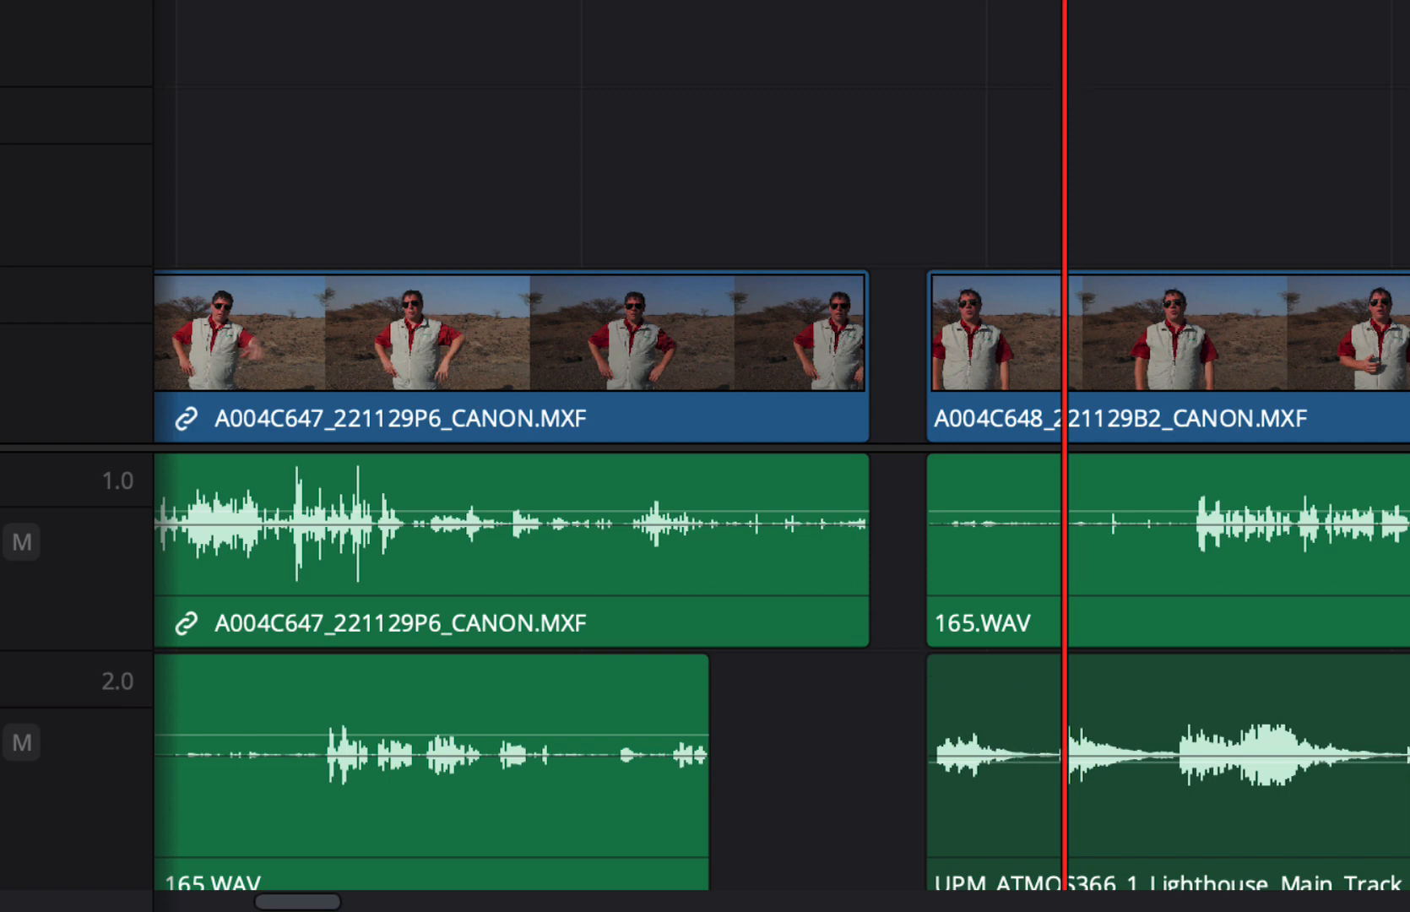
pyautogui.moveTo(1064, 1); pyautogui.dragTo(1049, 2)
pyautogui.press('Right')
pyautogui.press('Right')
pyautogui.press('Right')
pyautogui.press('Right')
pyautogui.press('Right')
pyautogui.press('Right')
pyautogui.press('Left')
pyautogui.press('Left')
pyautogui.press('Left')
pyautogui.press('Left')
pyautogui.press('Left')
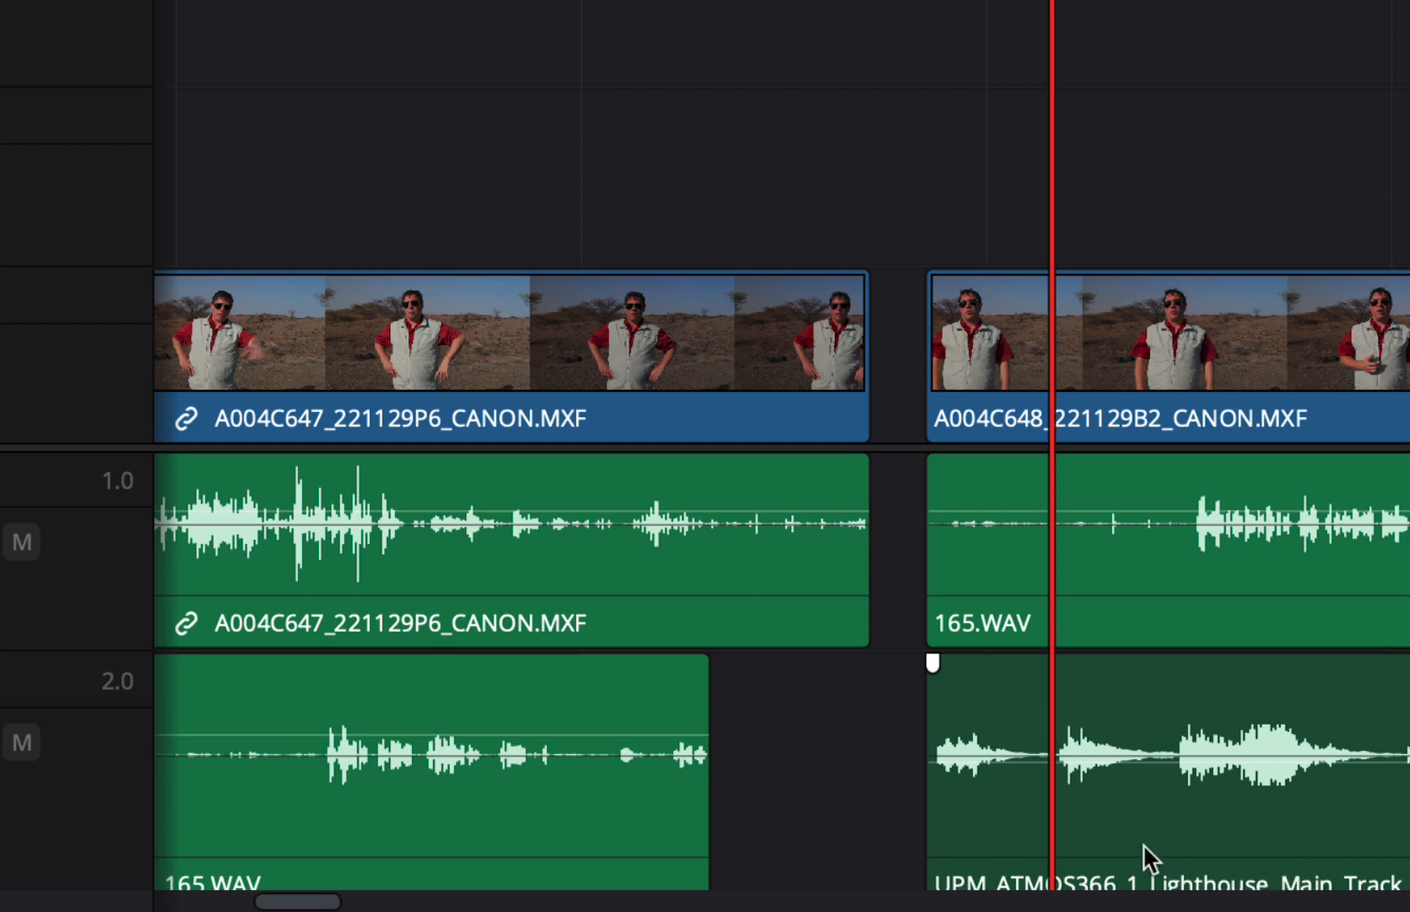
pyautogui.press('alt')
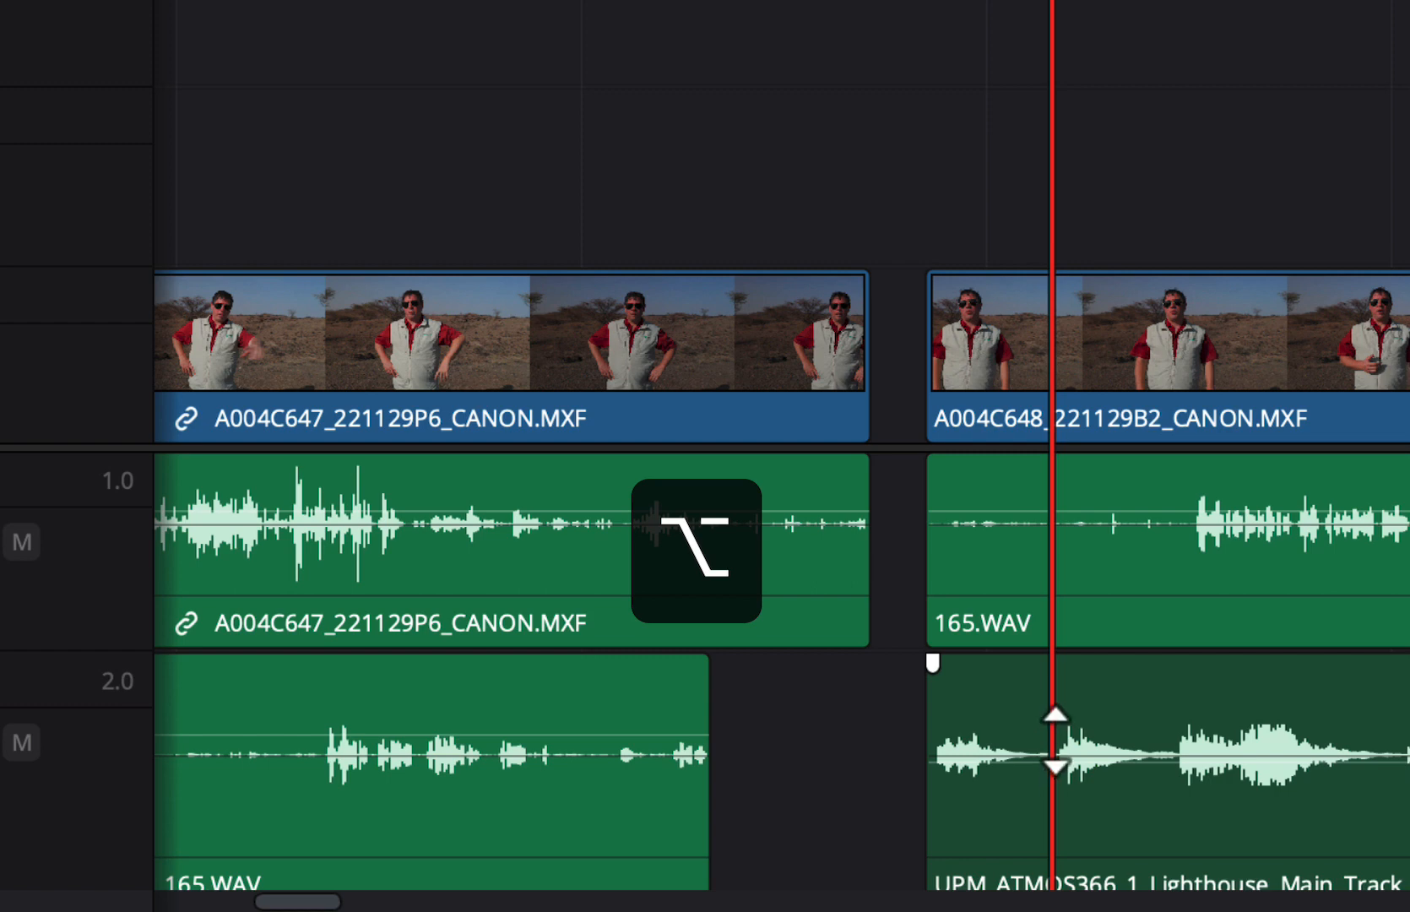
pyautogui.keyDown('alt'); pyautogui.click(1049, 760); pyautogui.keyUp('alt')
pyautogui.keyDown('alt'); pyautogui.click(1182, 759); pyautogui.keyUp('alt')
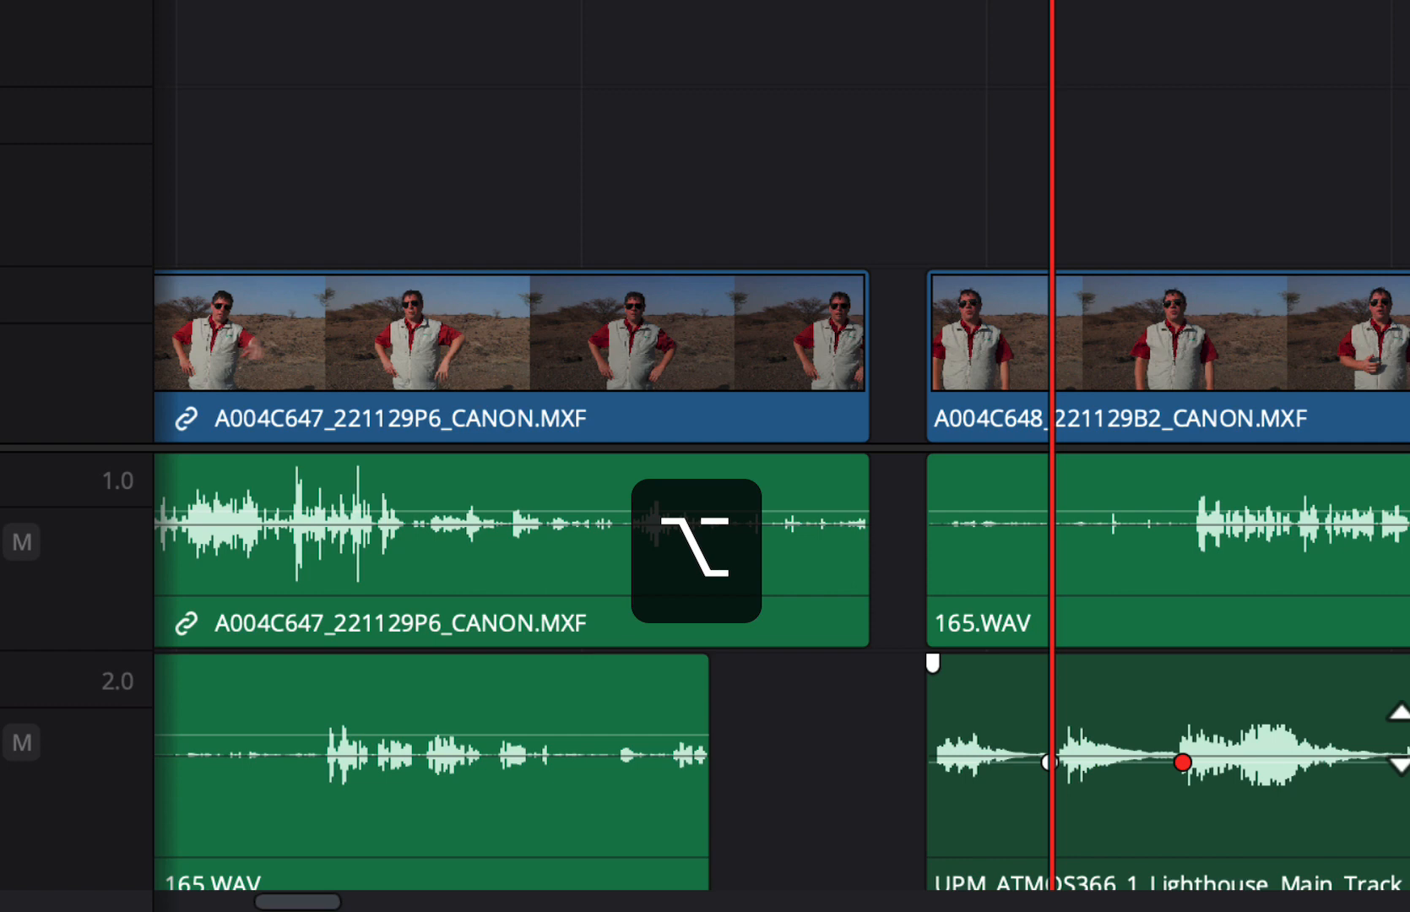
pyautogui.click(1400, 741)
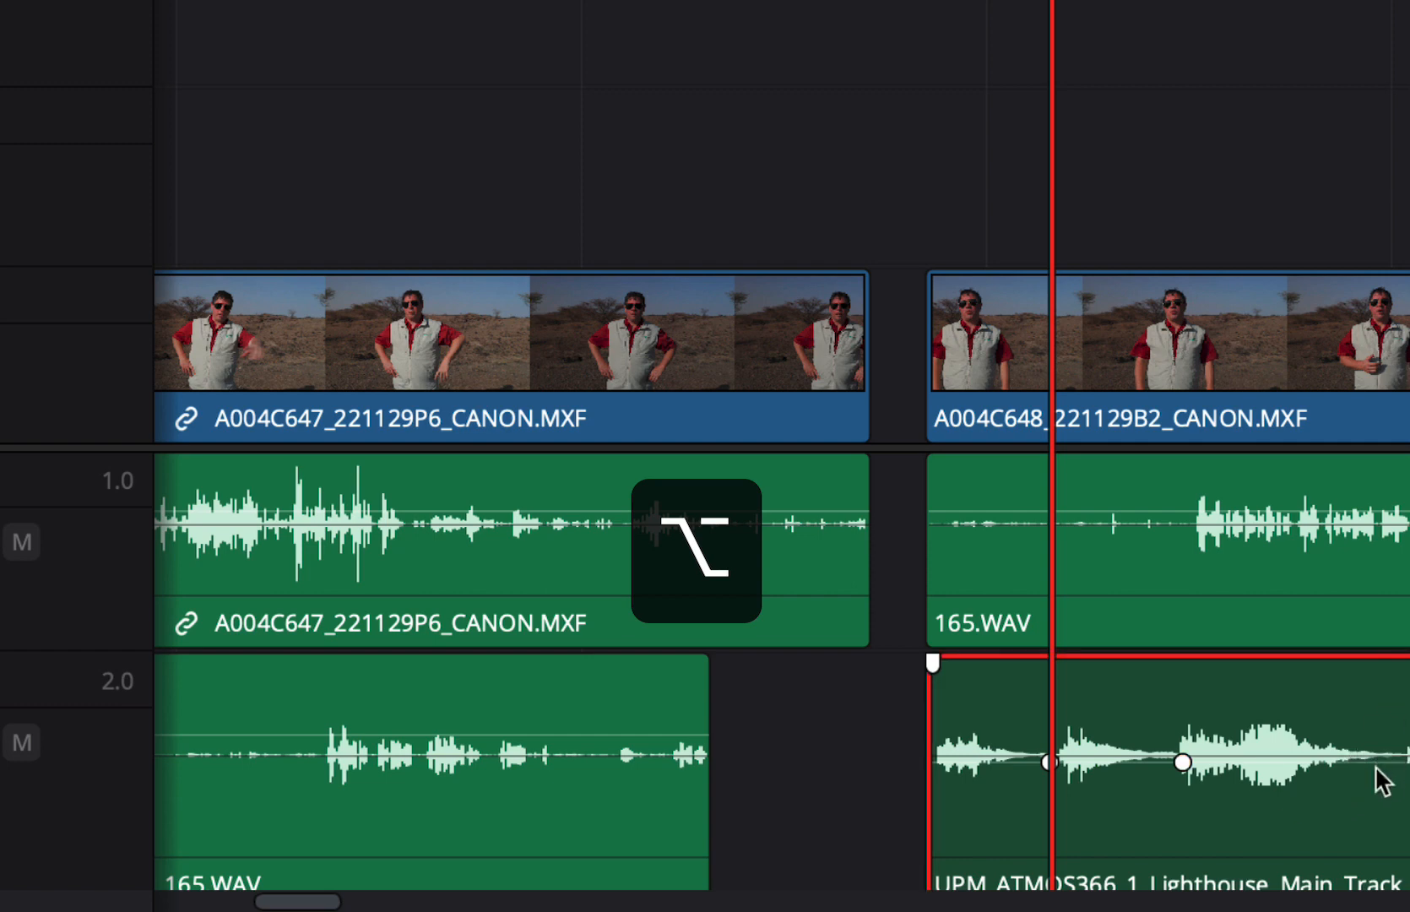
pyautogui.keyDown('alt'); pyautogui.click(1381, 762); pyautogui.keyUp('alt')
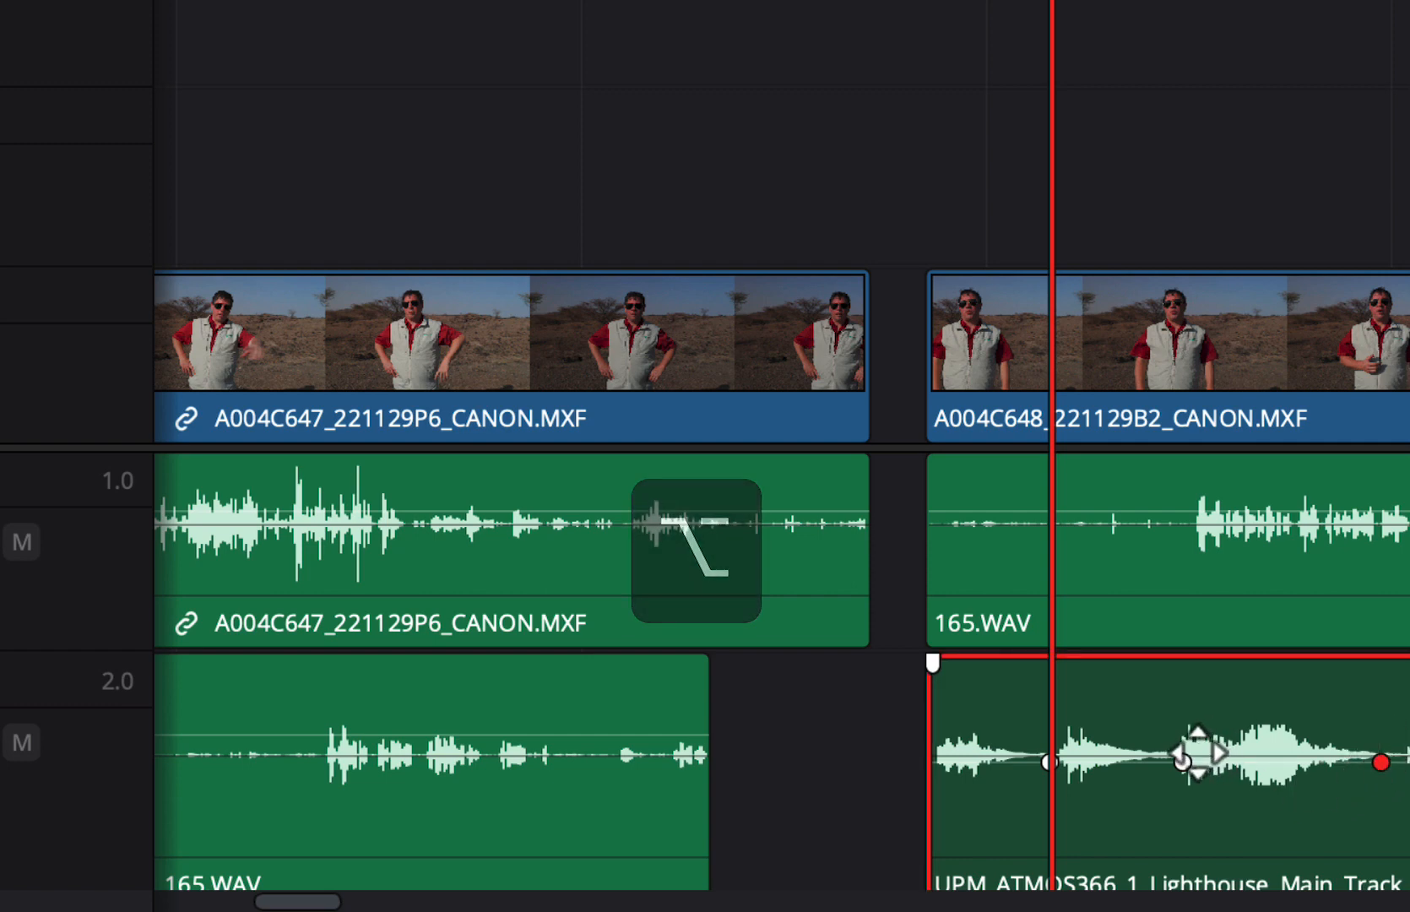
# Step: Lower the middle volume keyframe to dip the music, and add a fourth, slightly lowered keyframe further along the clip
pyautogui.moveTo(1182, 760); pyautogui.dragTo(1225, 814)
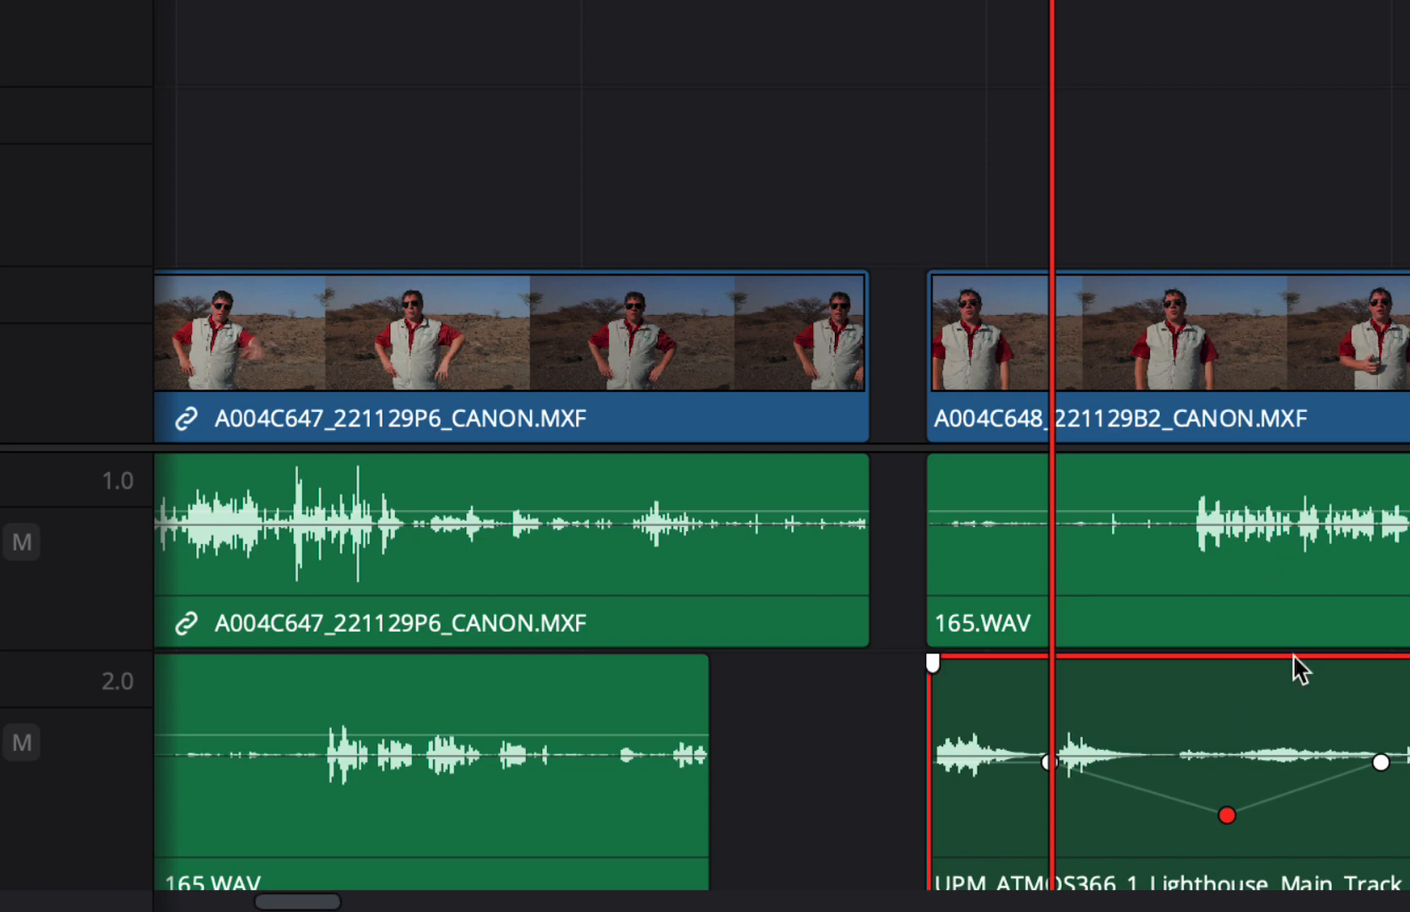
pyautogui.press('alt')
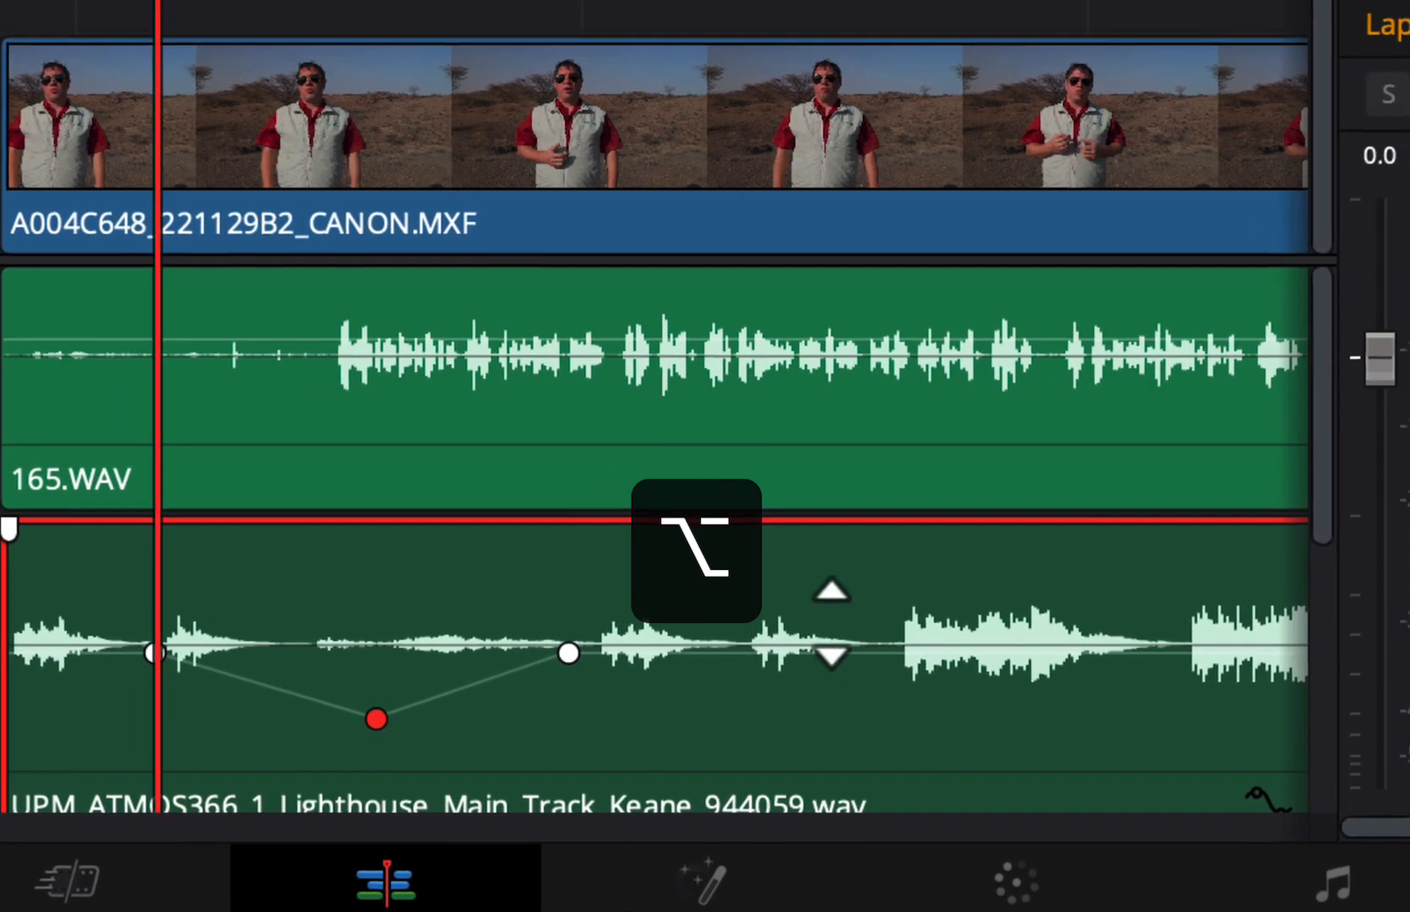
pyautogui.keyDown('alt'); pyautogui.click(890, 661); pyautogui.keyUp('alt')
pyautogui.moveTo(827, 652); pyautogui.dragTo(850, 671)
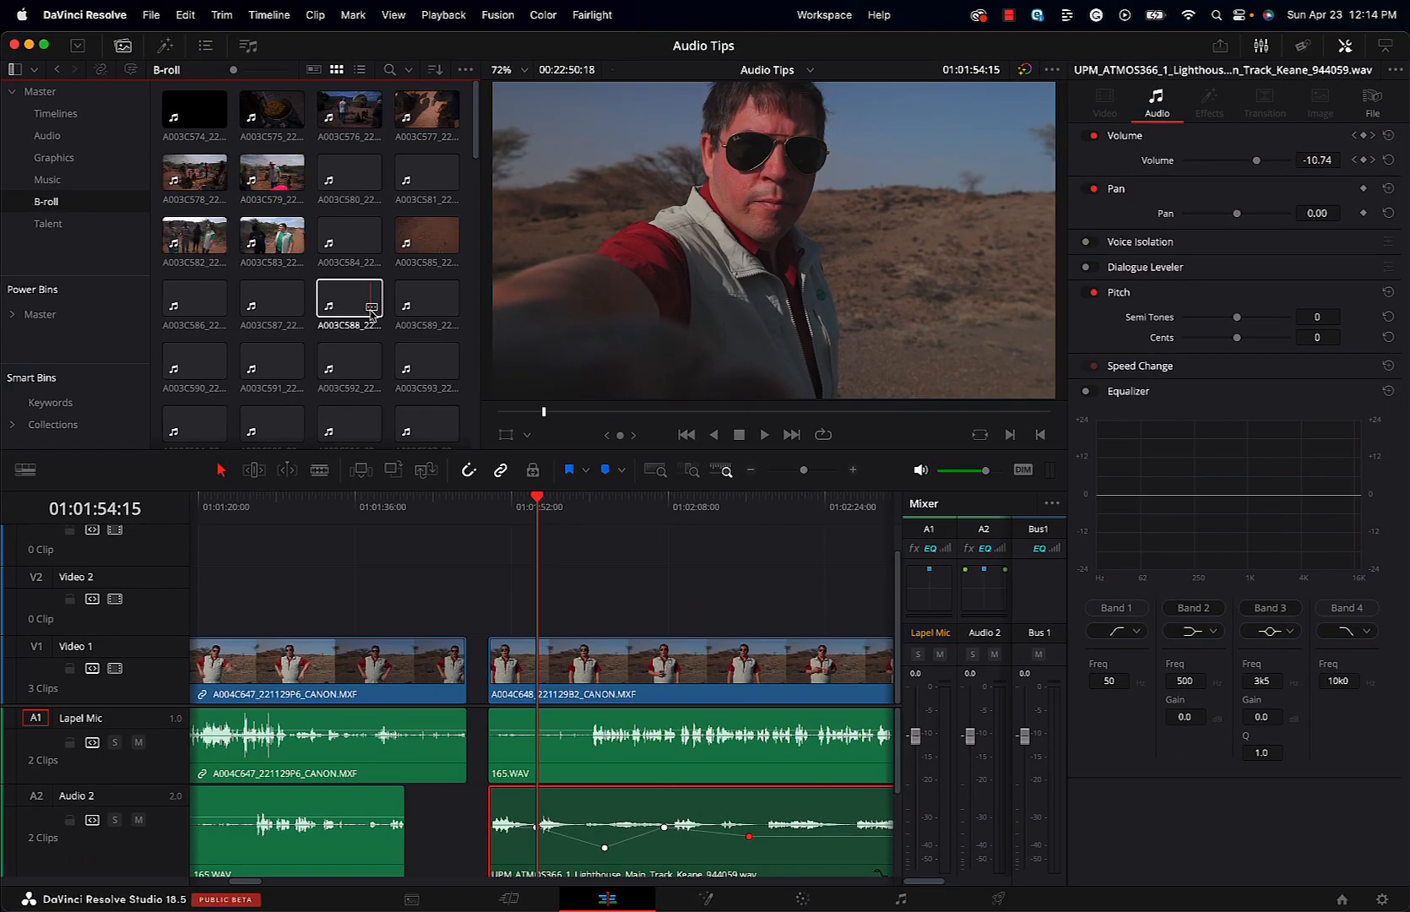
# Step: Try to place the B-roll clip A003C583 on Video 2 above the A004C648 clip
pyautogui.press('super+minus')
pyautogui.press('super+minus')
pyautogui.press('super+minus')
pyautogui.moveTo(273, 243); pyautogui.dragTo(361, 647)
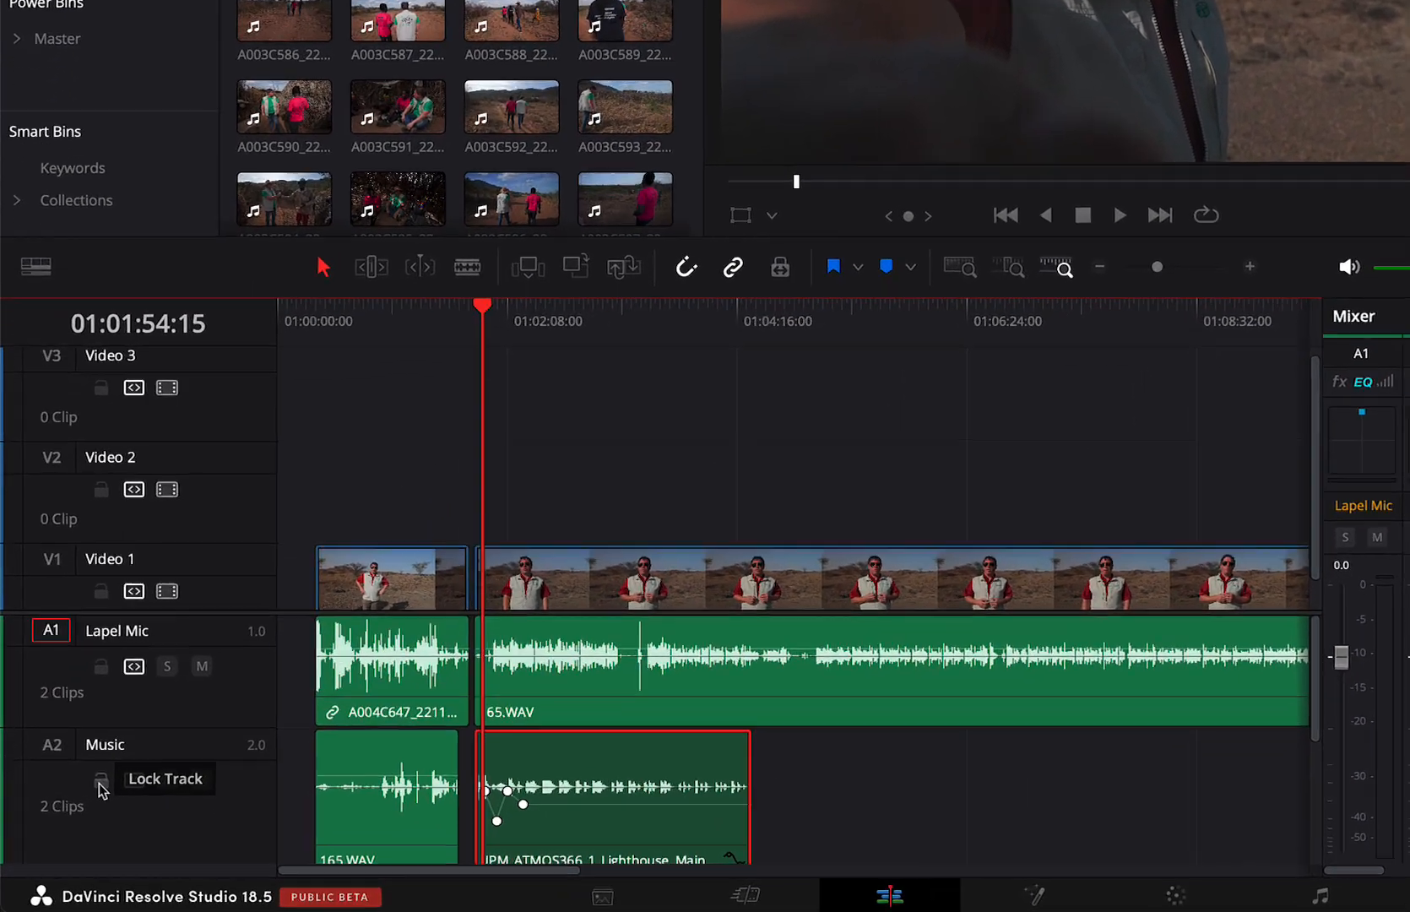
# Step: Lock the Music track and place the B-roll clip A003C583 on Video 2 above A004C648, starting near 01:02:08
pyautogui.click(74, 813)
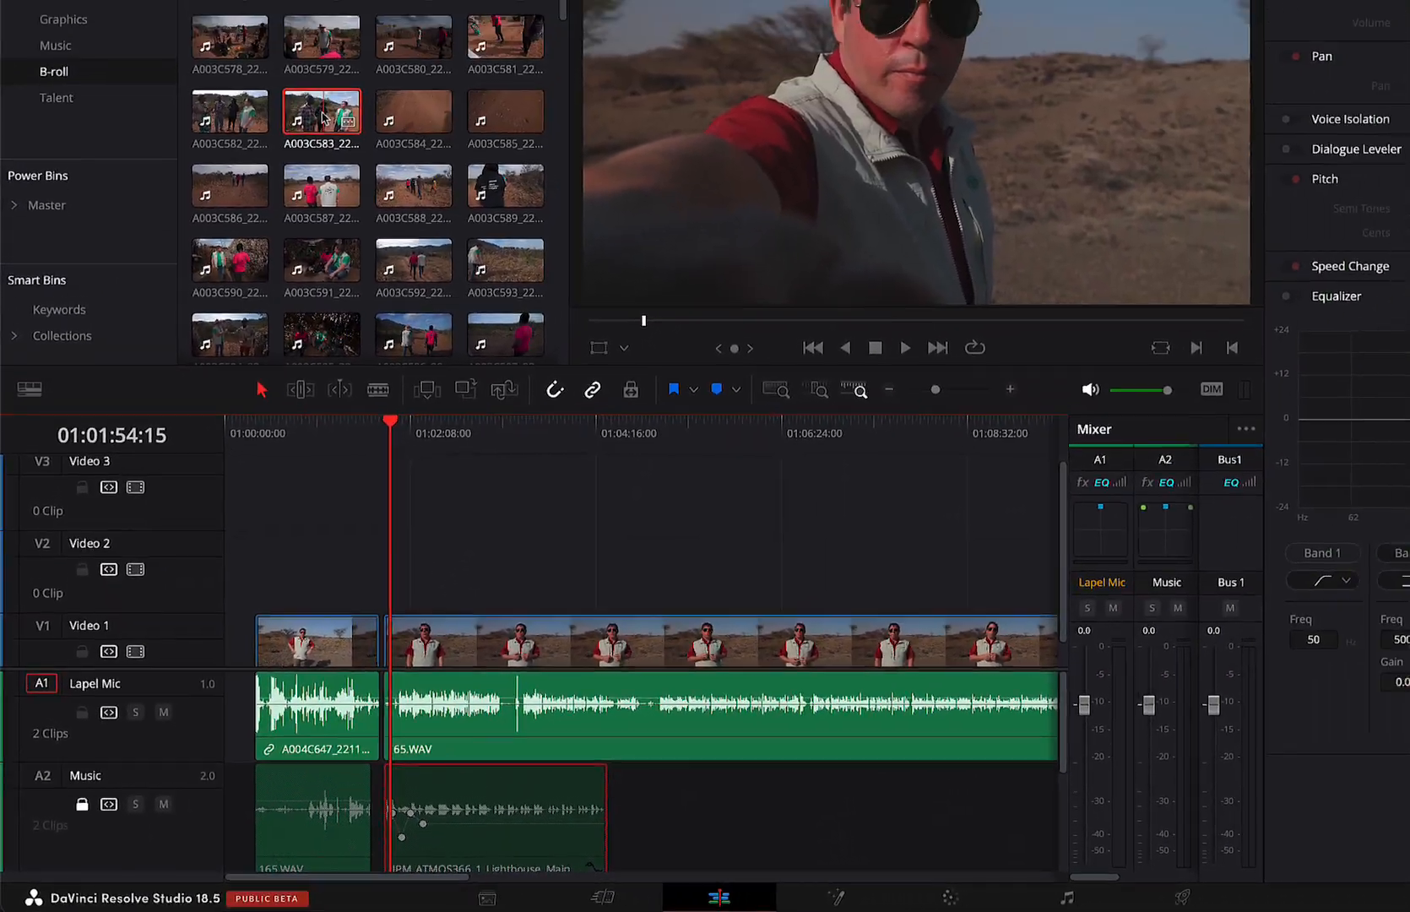
pyautogui.moveTo(321, 111); pyautogui.dragTo(502, 514)
pyautogui.moveTo(353, 639); pyautogui.dragTo(353, 640)
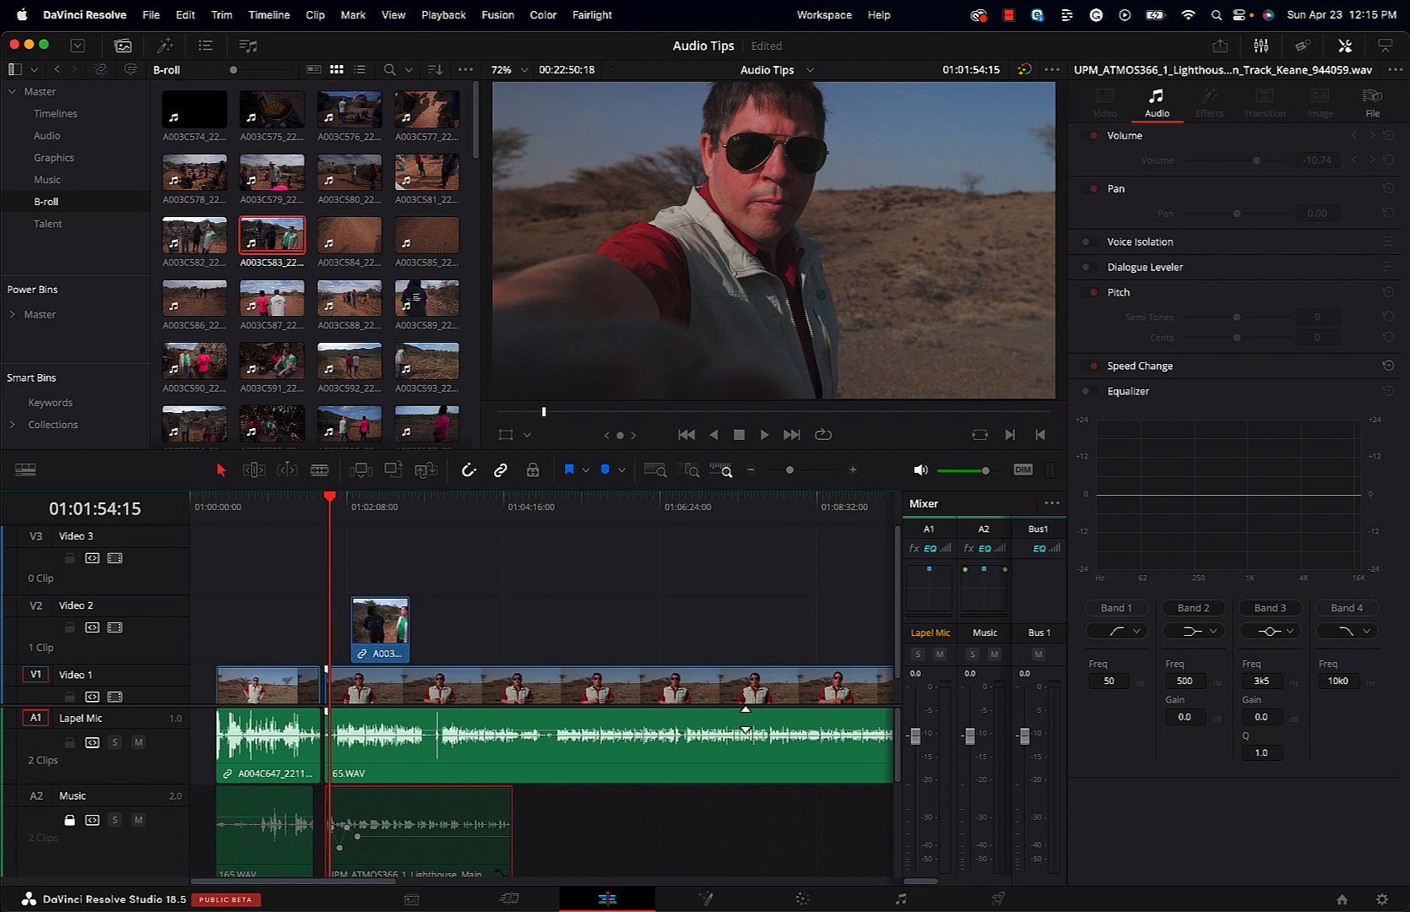
# Step: Add the B-roll clips A003C592 and A003C589 to Video 2 after A003C583, with A003C589 directly following A003C592
pyautogui.scroll(-5, 899, 734)
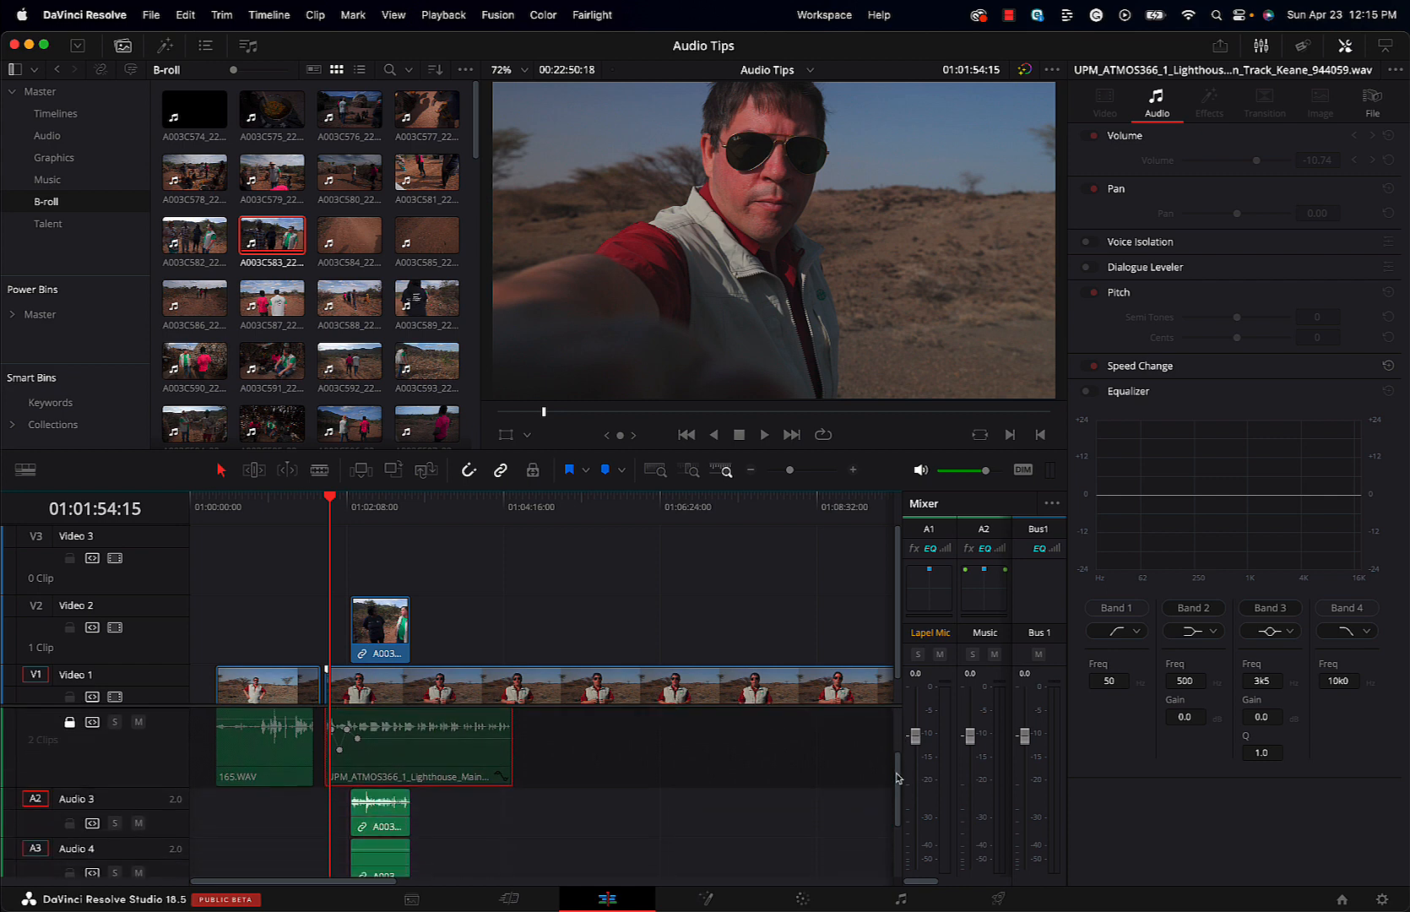
pyautogui.scroll(-2, 883, 792)
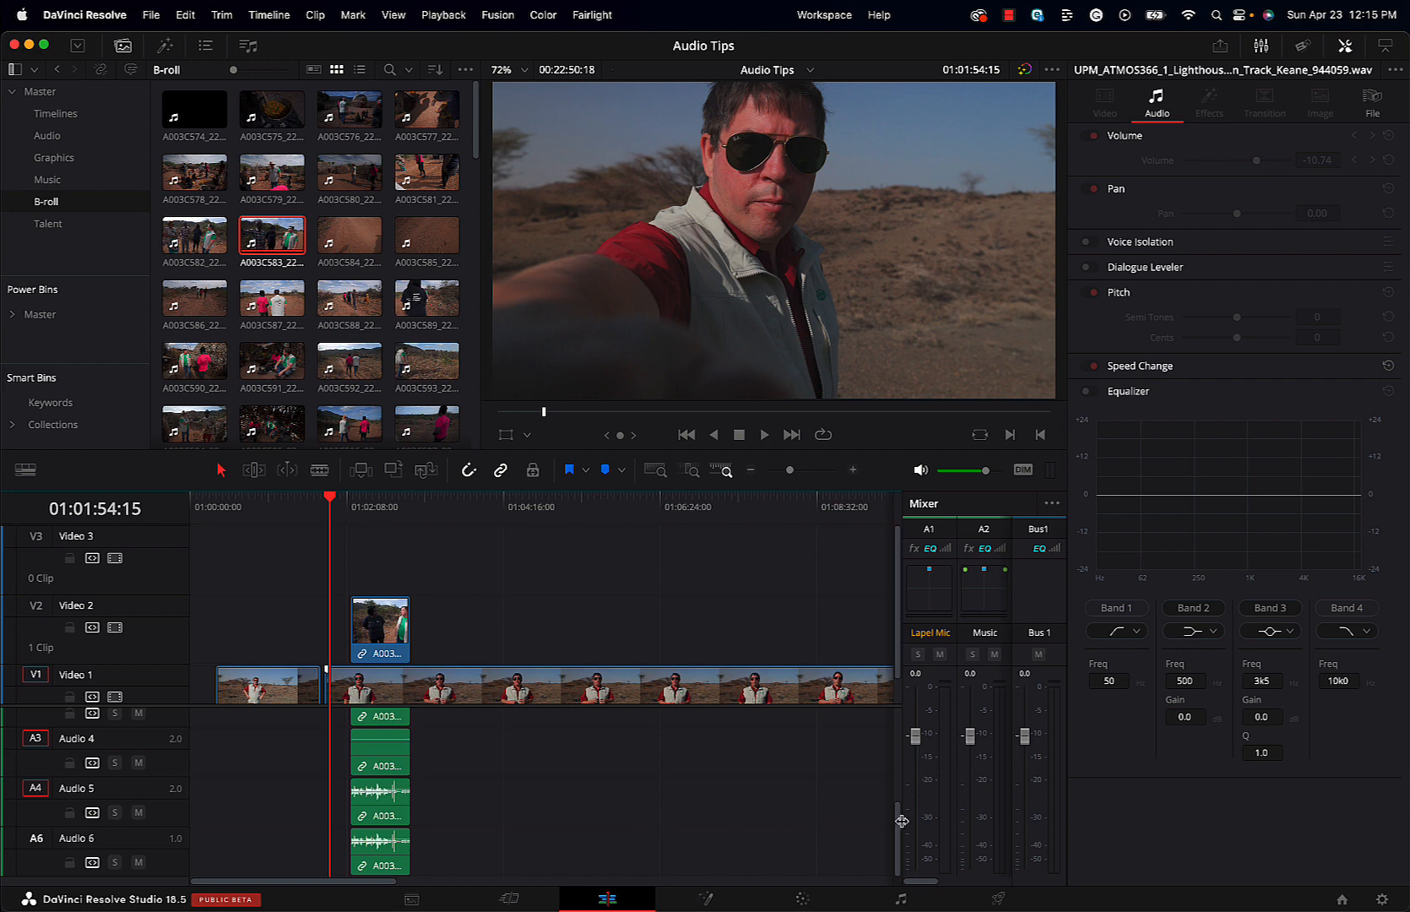
pyautogui.moveTo(900, 824); pyautogui.dragTo(899, 798)
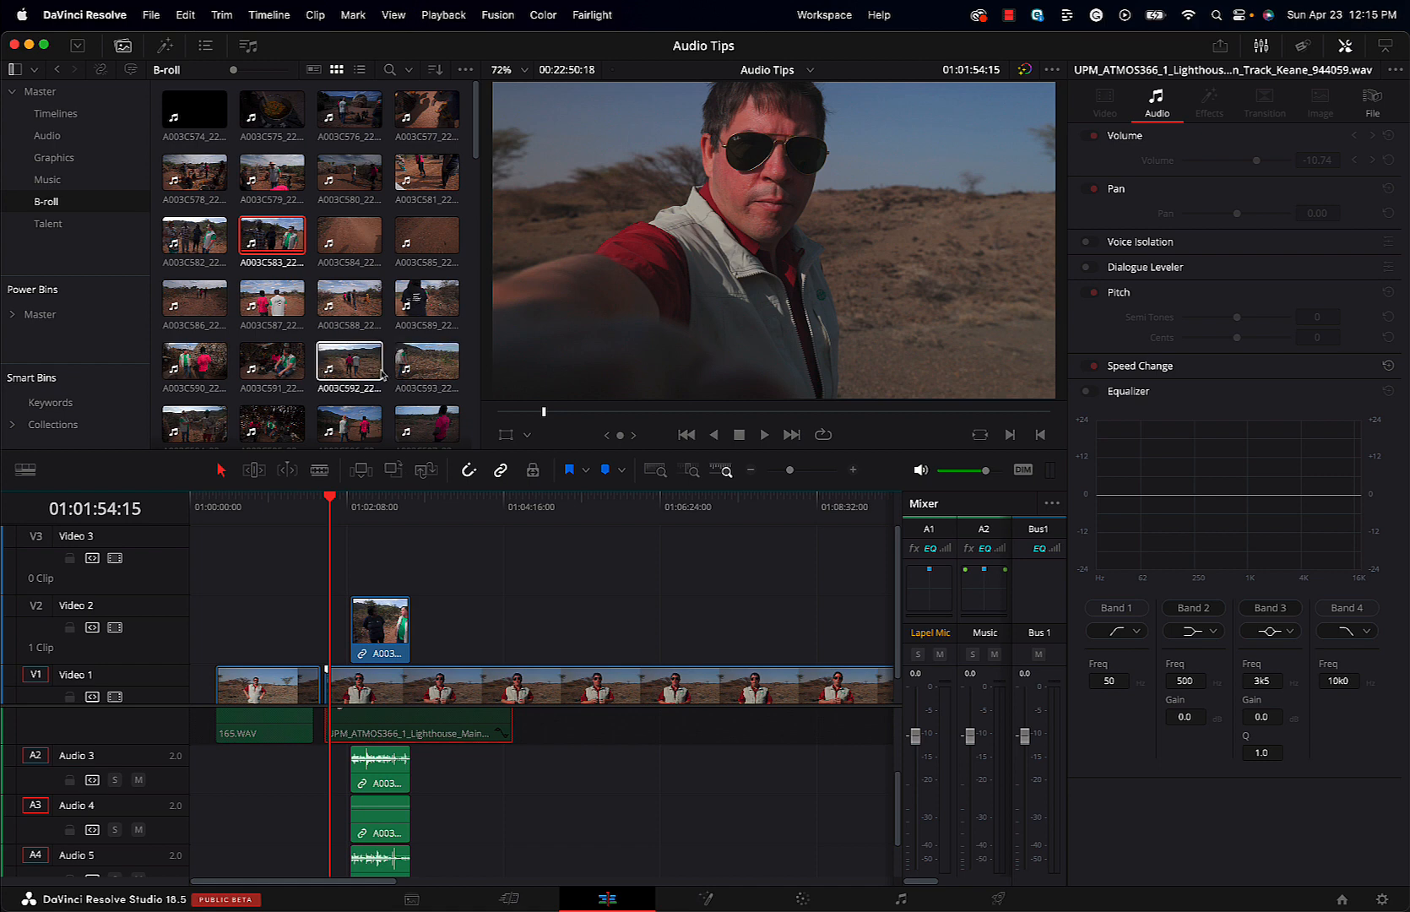
pyautogui.moveTo(348, 362); pyautogui.dragTo(431, 604)
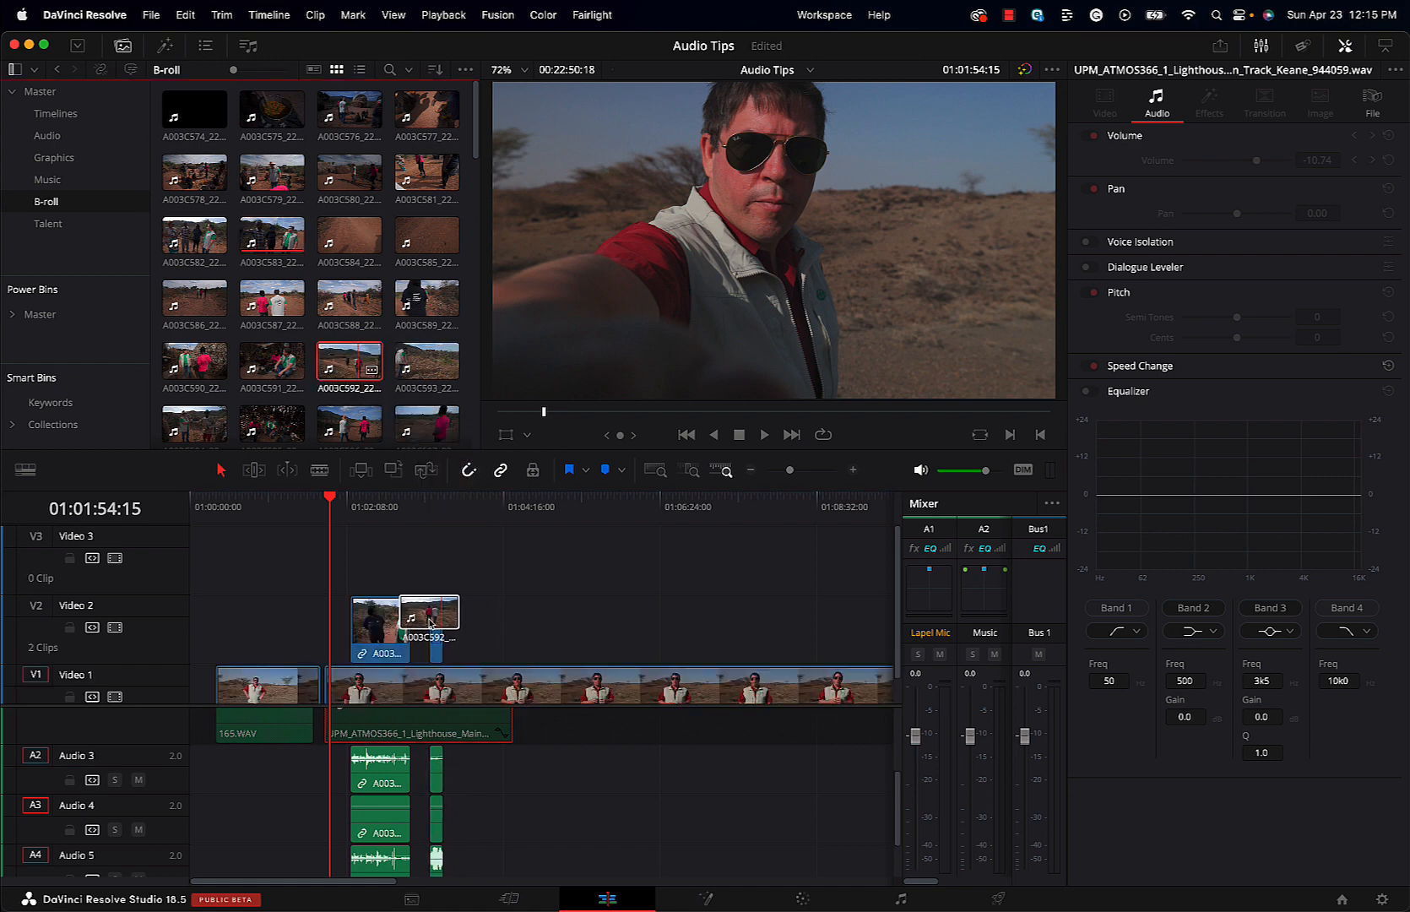
pyautogui.moveTo(425, 303); pyautogui.dragTo(458, 637)
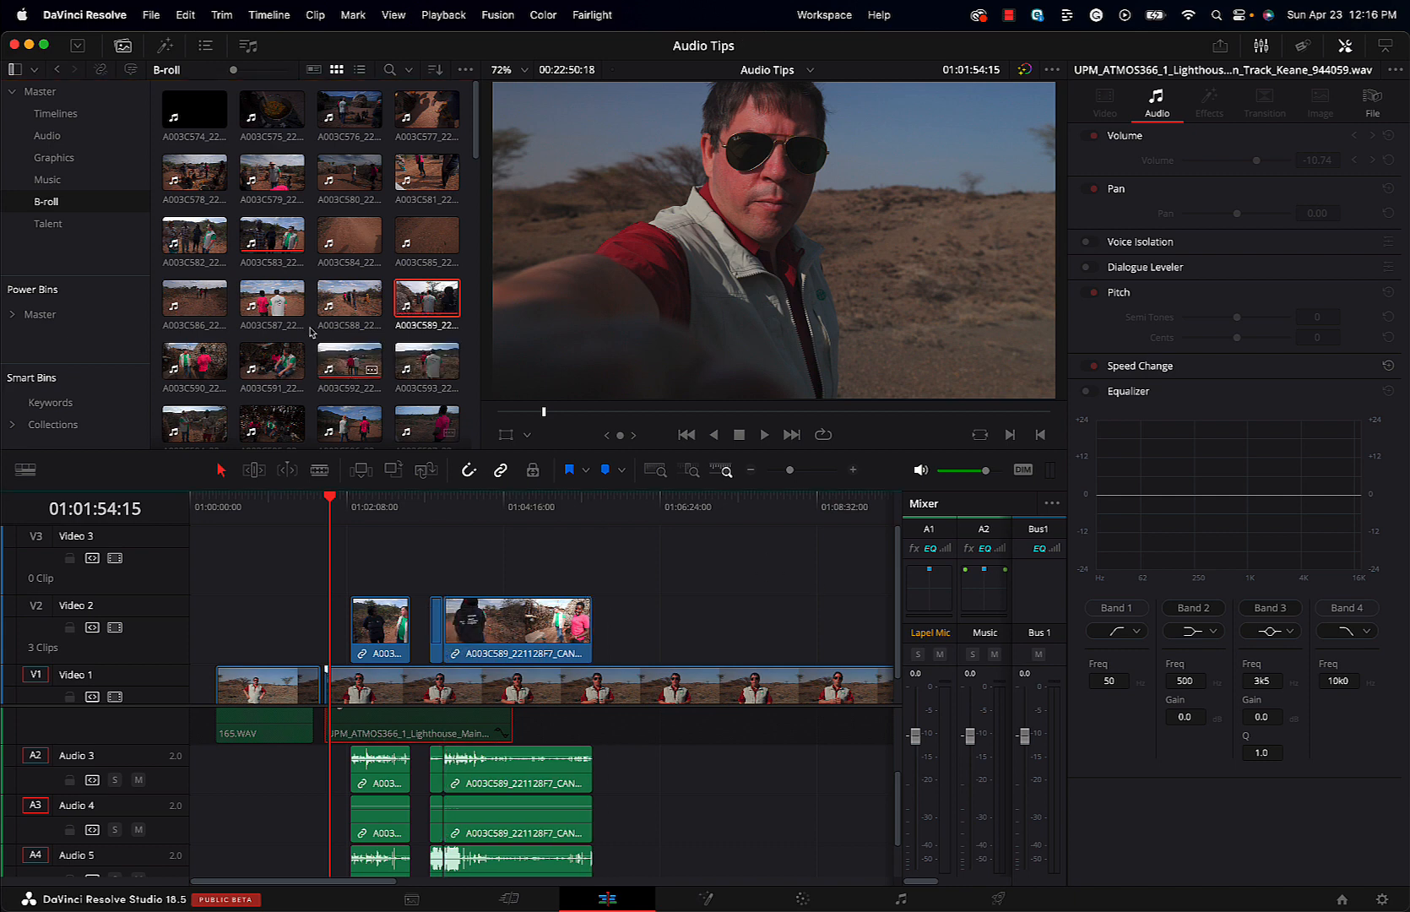
pyautogui.scroll(-2, 722, 824)
pyautogui.scroll(3, 722, 825)
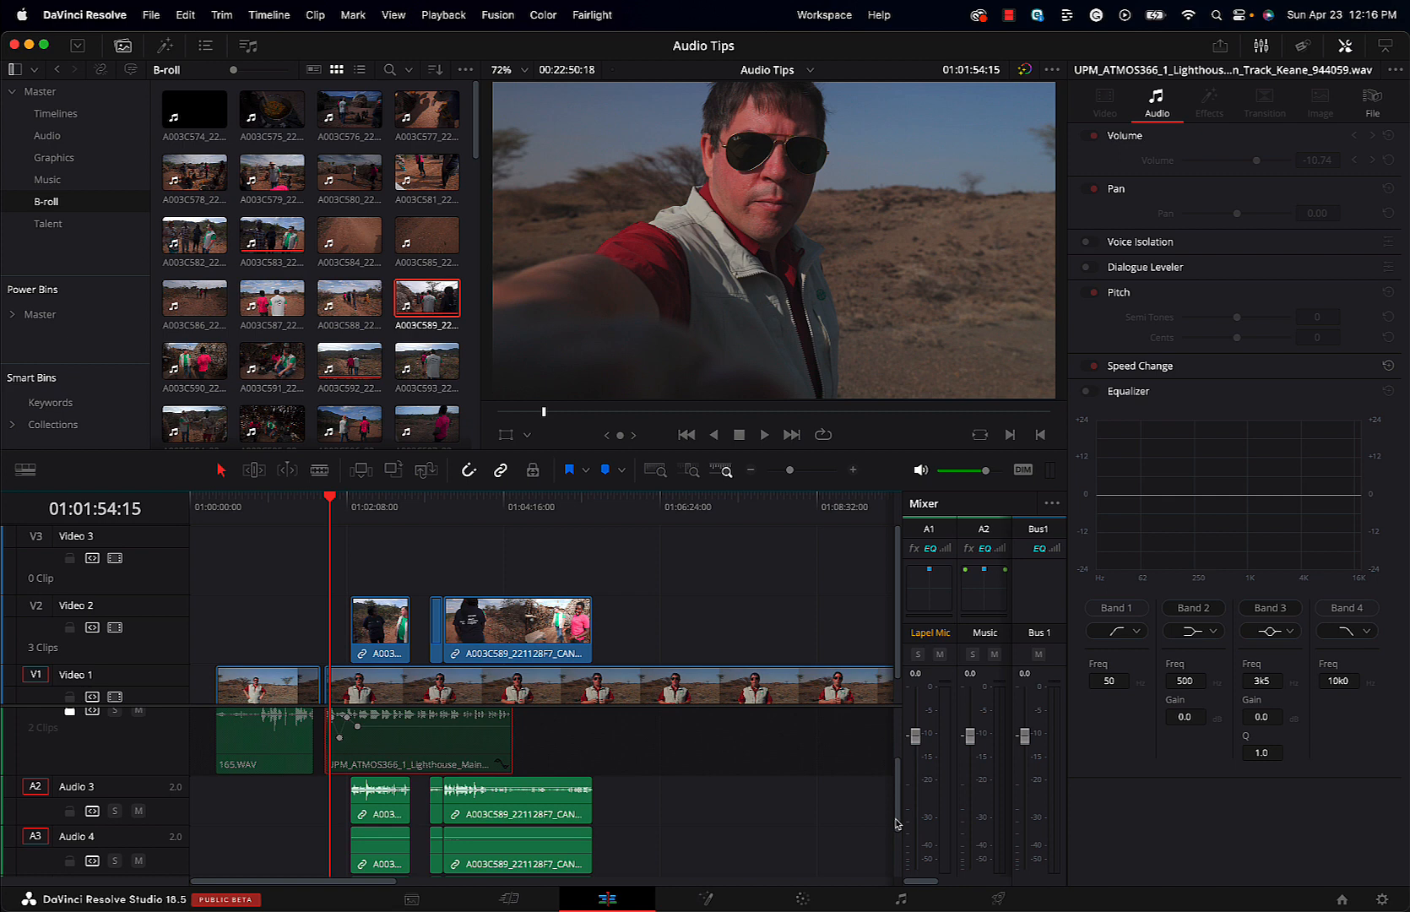
pyautogui.scroll(-3, 656, 772)
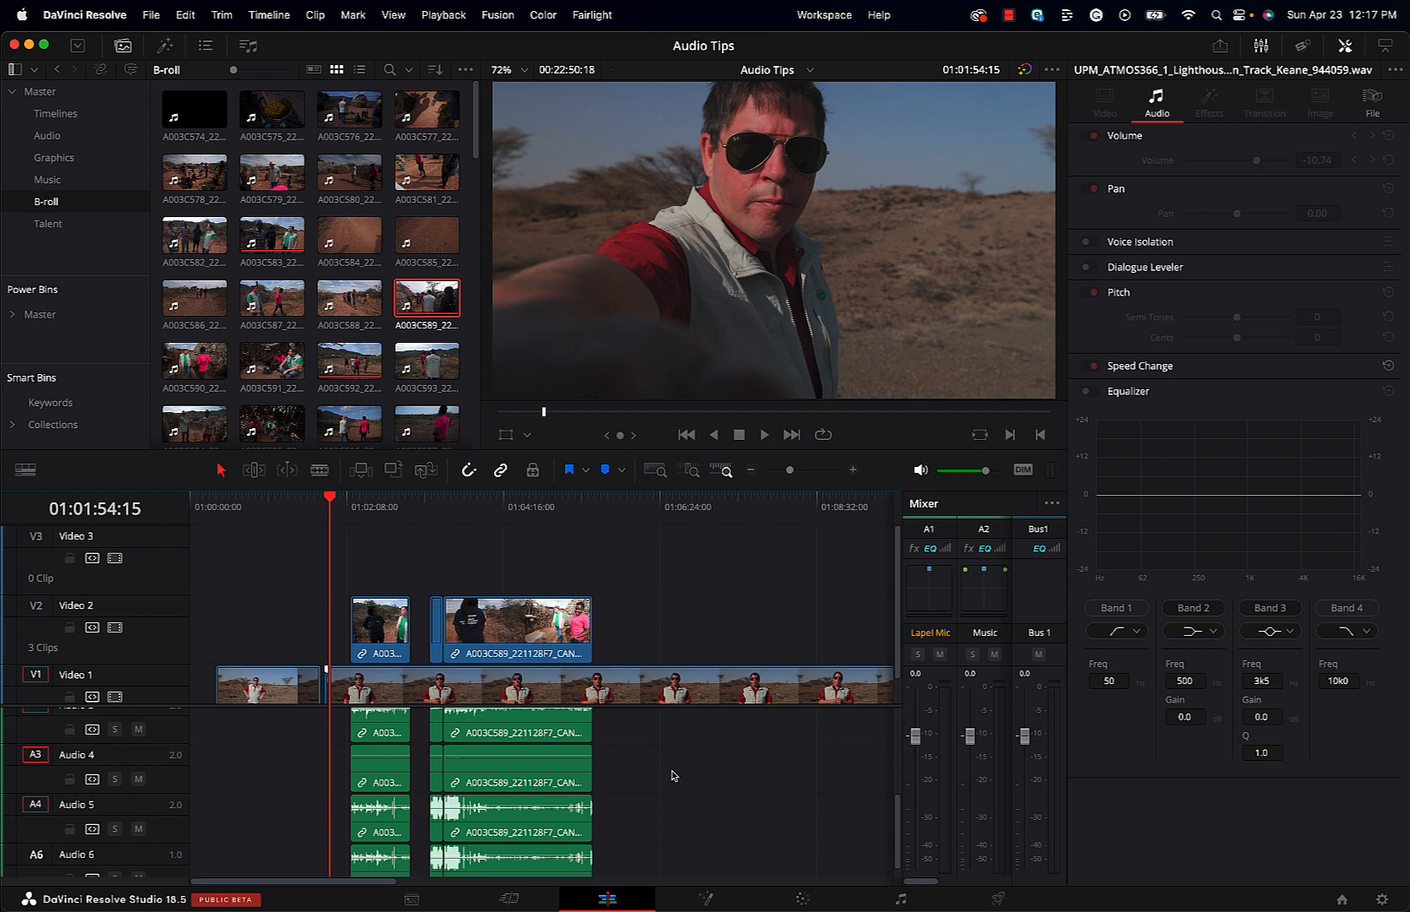
# Step: Delete the audio of clips A003C592 and A003C589 from Audio 4 to Audio 6, keeping only Audio 3, and move the playhead to 01:04:24:17
pyautogui.moveTo(680, 776); pyautogui.dragTo(438, 878)
pyautogui.press('BackSpace')
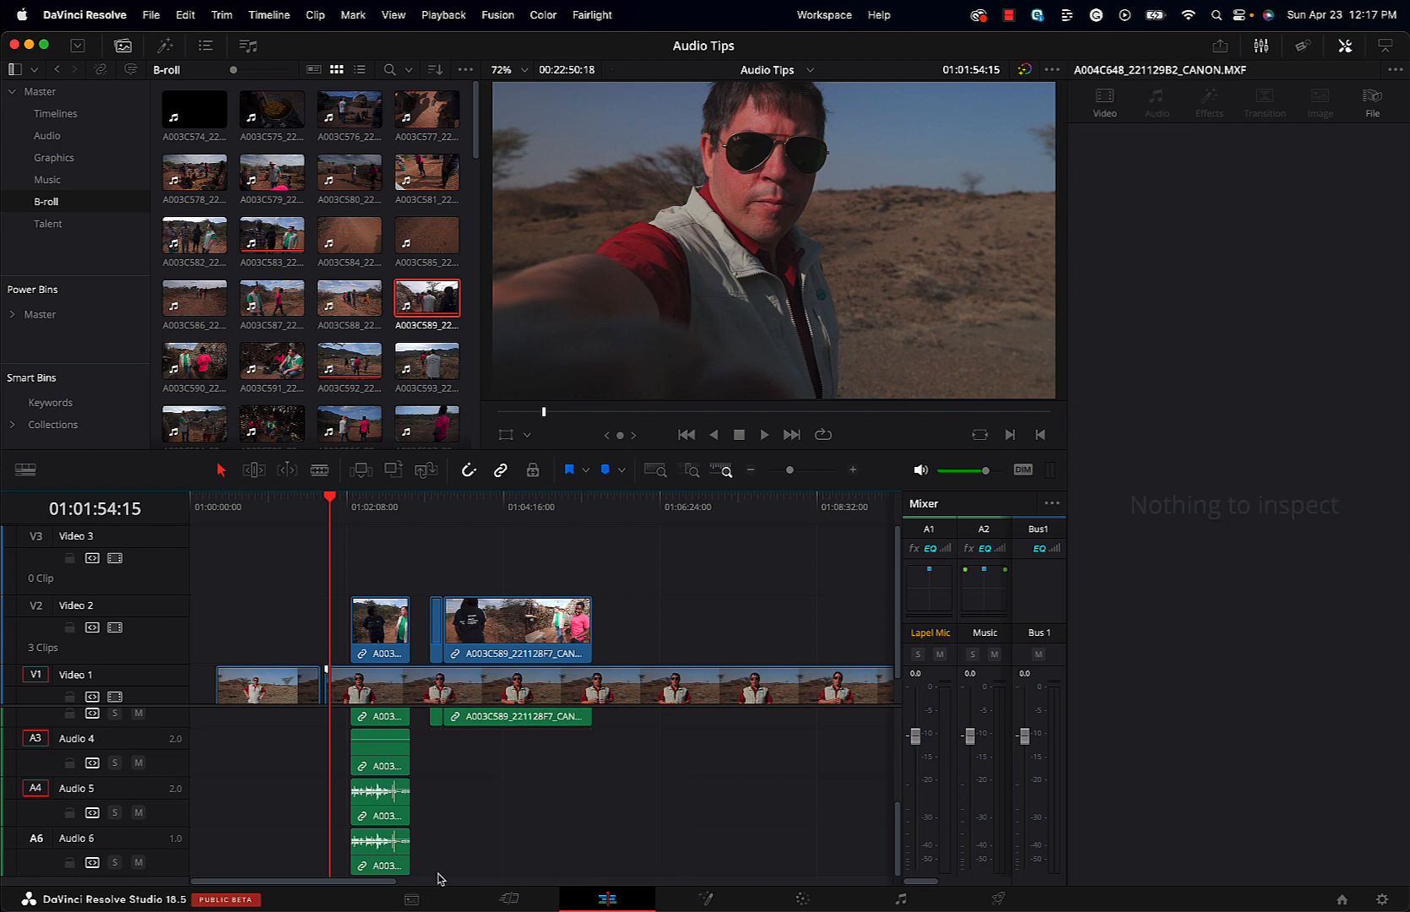
pyautogui.scroll(3, 872, 785)
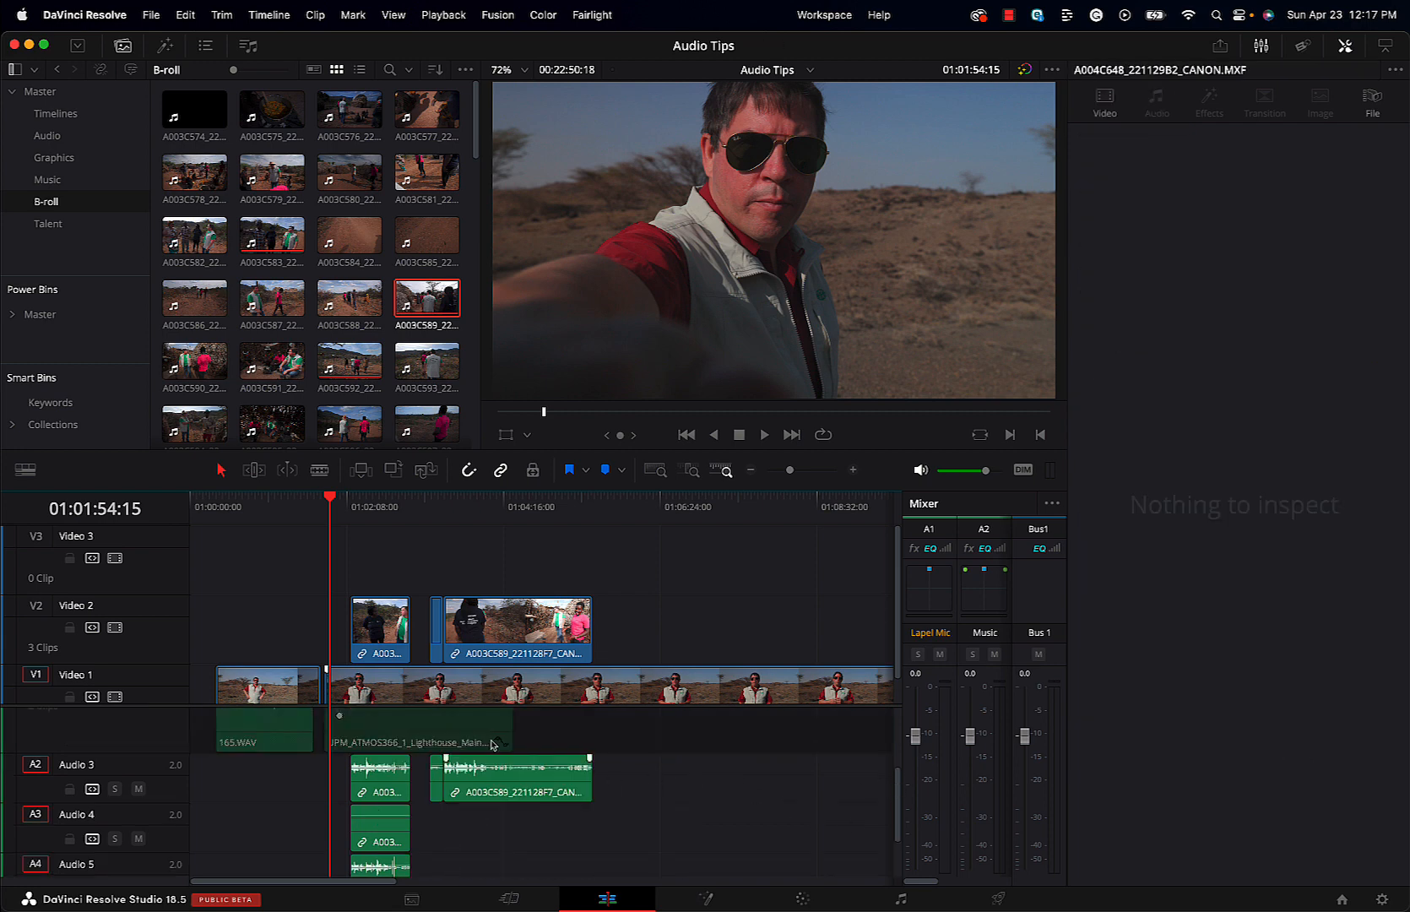
pyautogui.moveTo(436, 501); pyautogui.dragTo(527, 499)
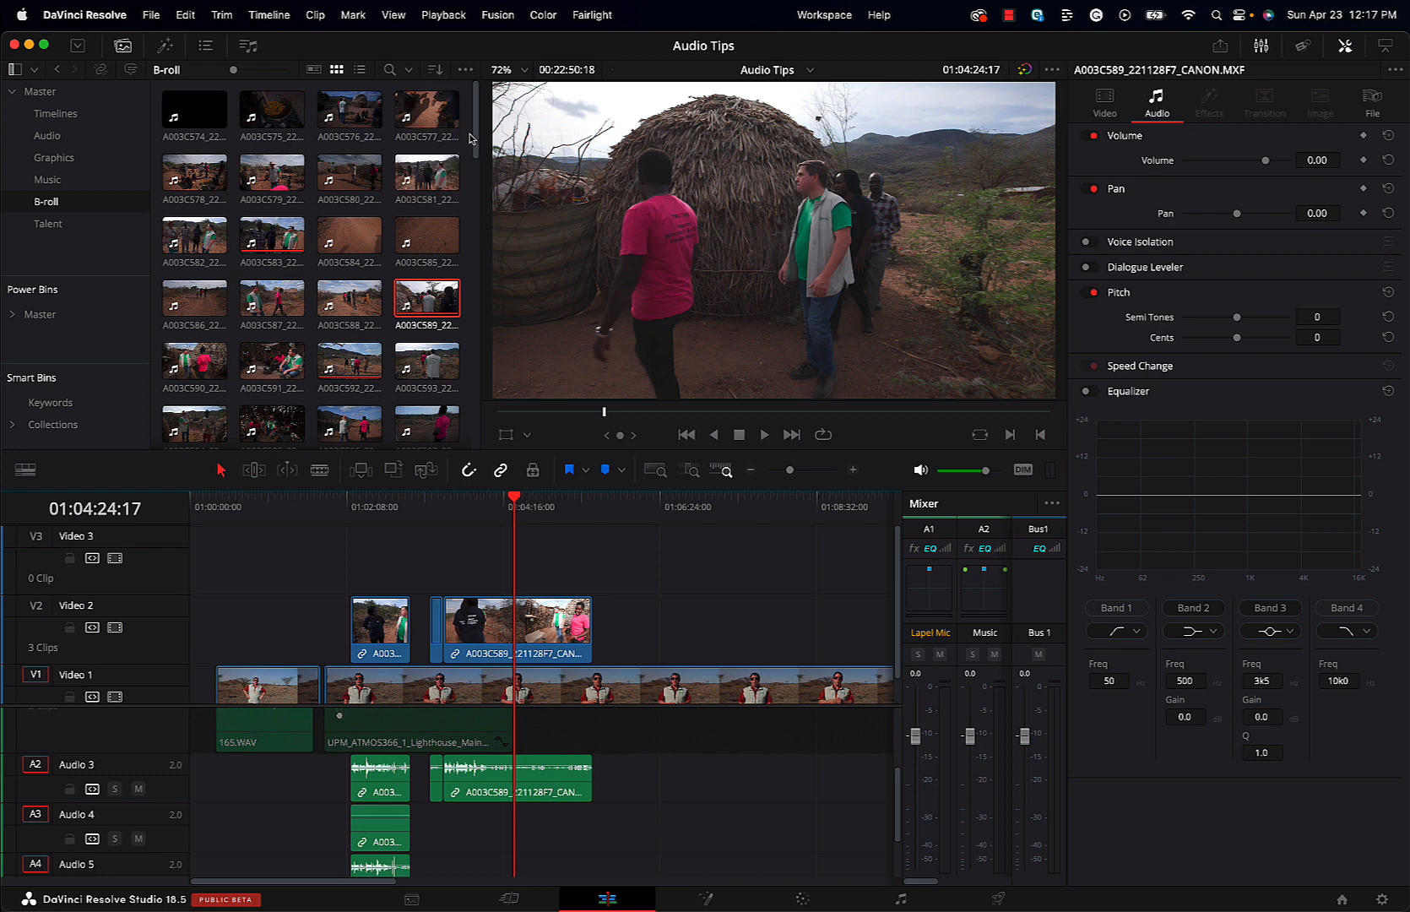
# Step: Remove audio tracks 2, 3 and 4 in the clip attributes of all B-roll clips, keeping only mono Embedded Channel 1
pyautogui.moveTo(473, 139); pyautogui.dragTo(492, 86)
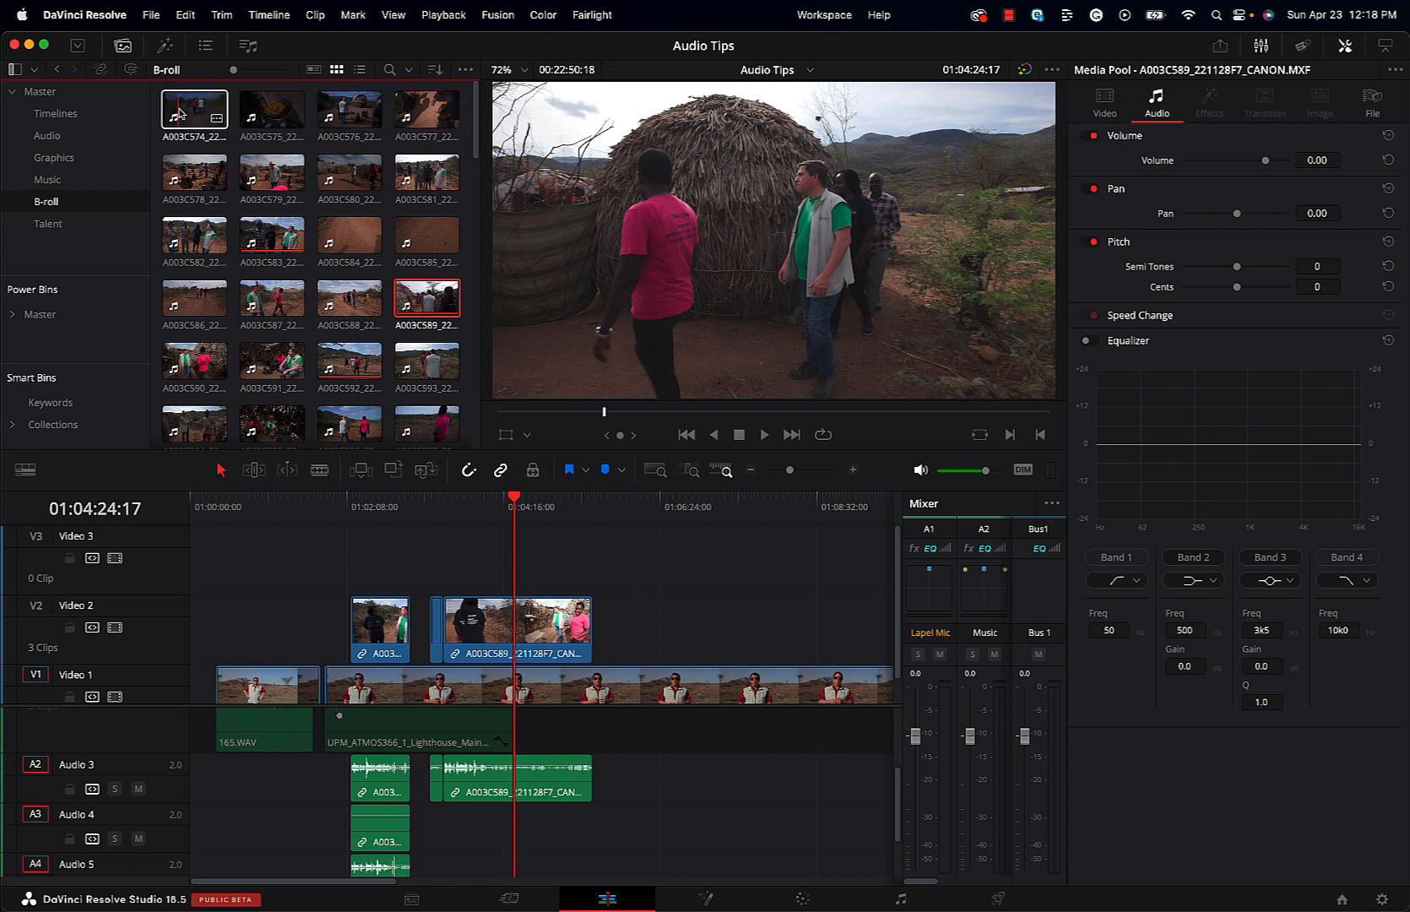
pyautogui.click(186, 108)
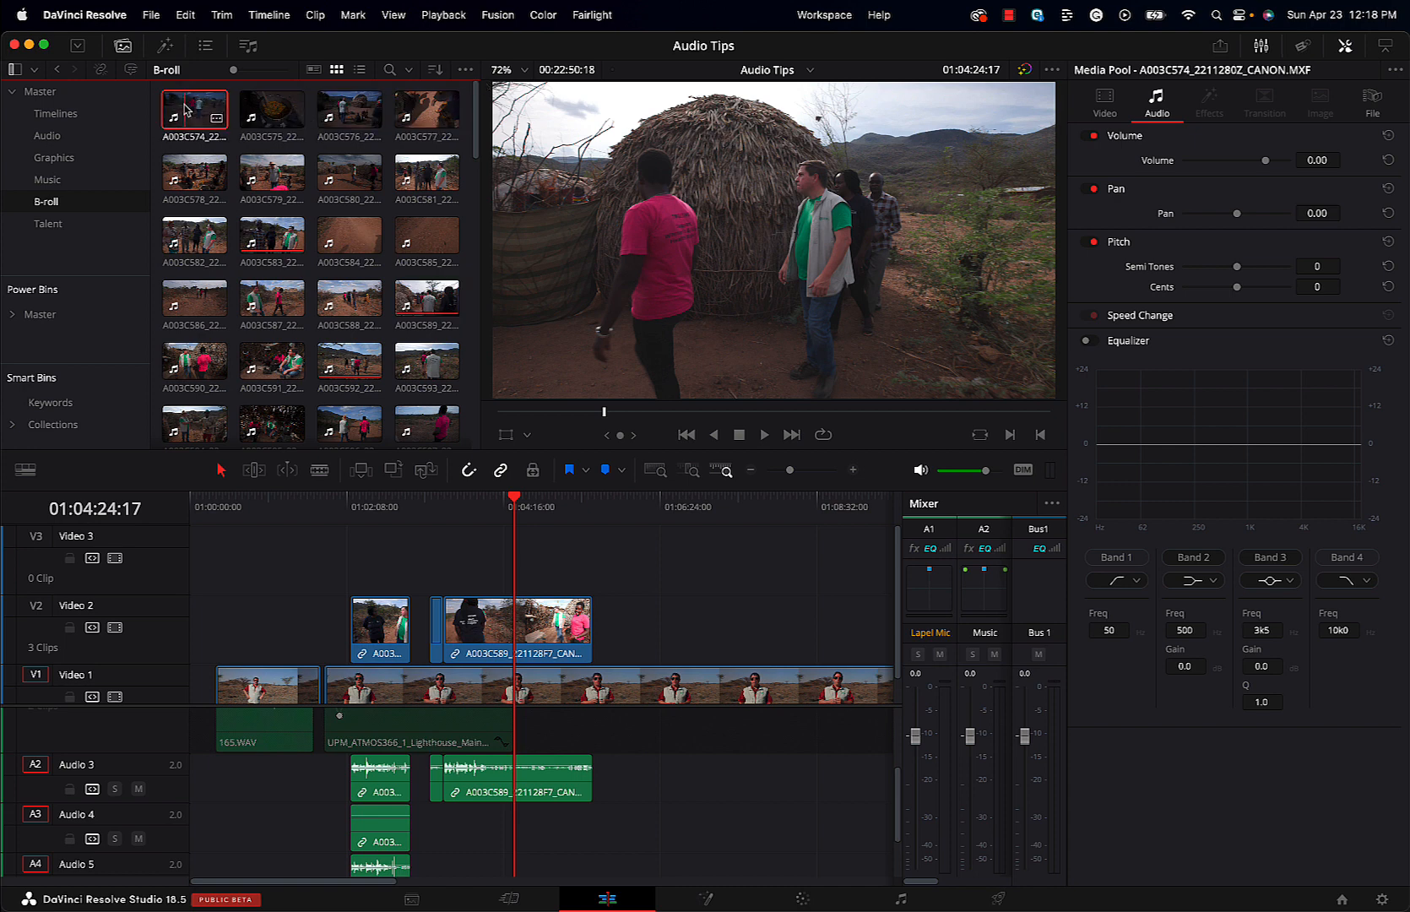
pyautogui.press('super+a')
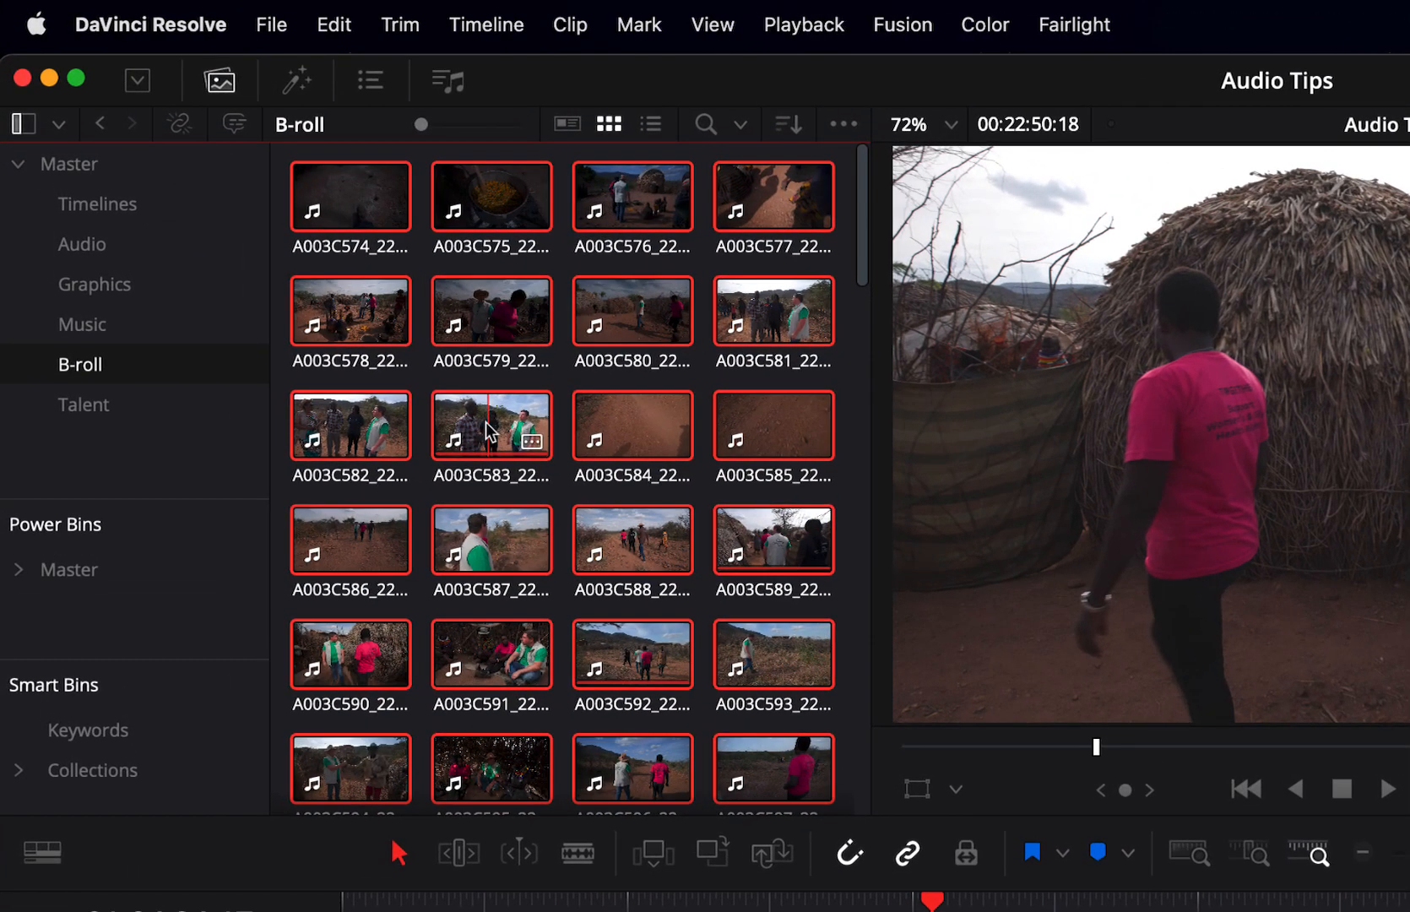
pyautogui.rightClick(409, 361)
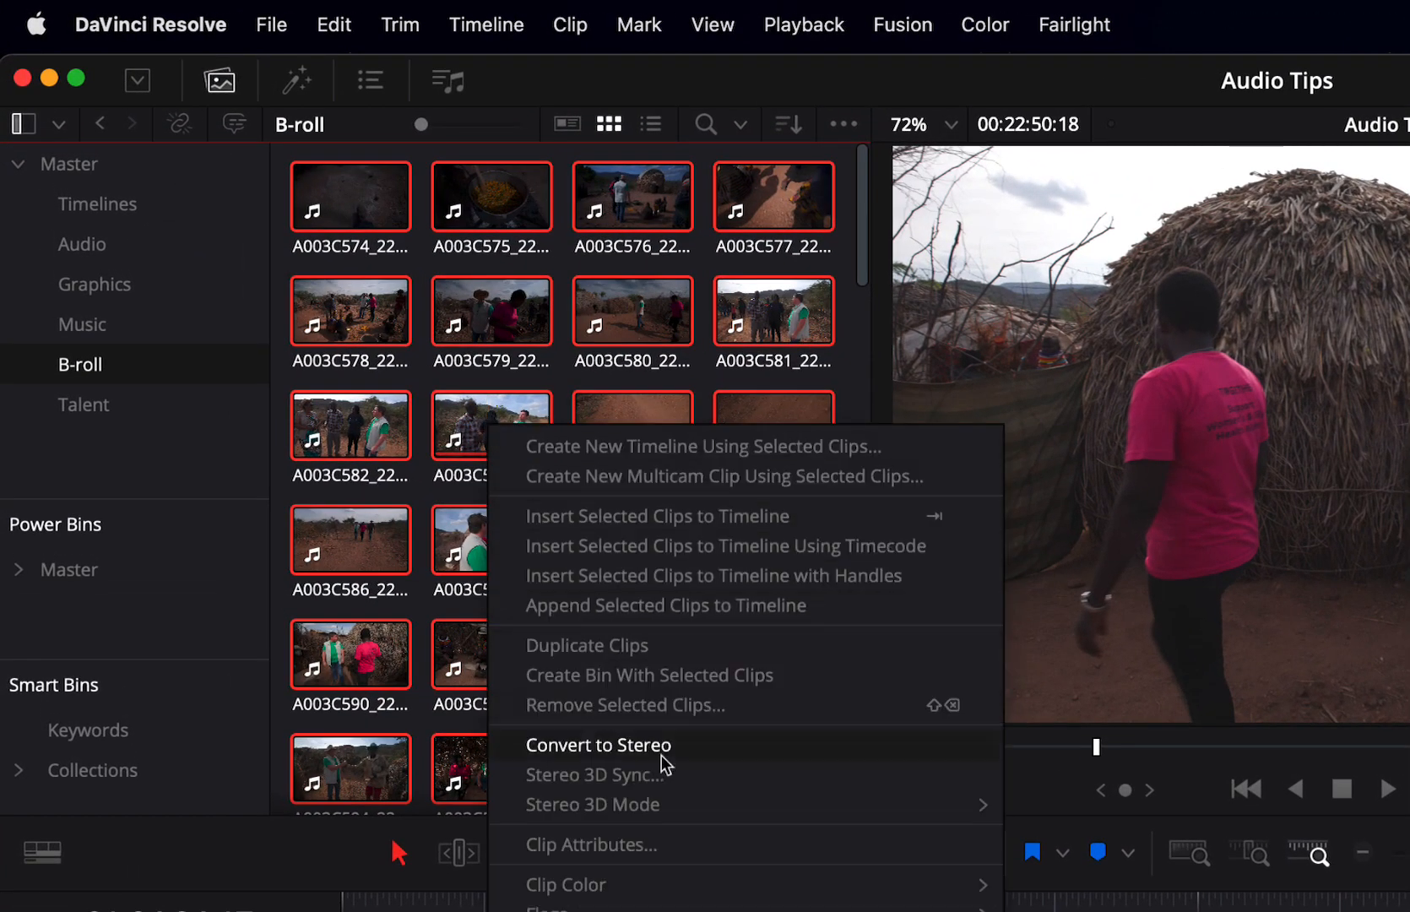
pyautogui.click(632, 846)
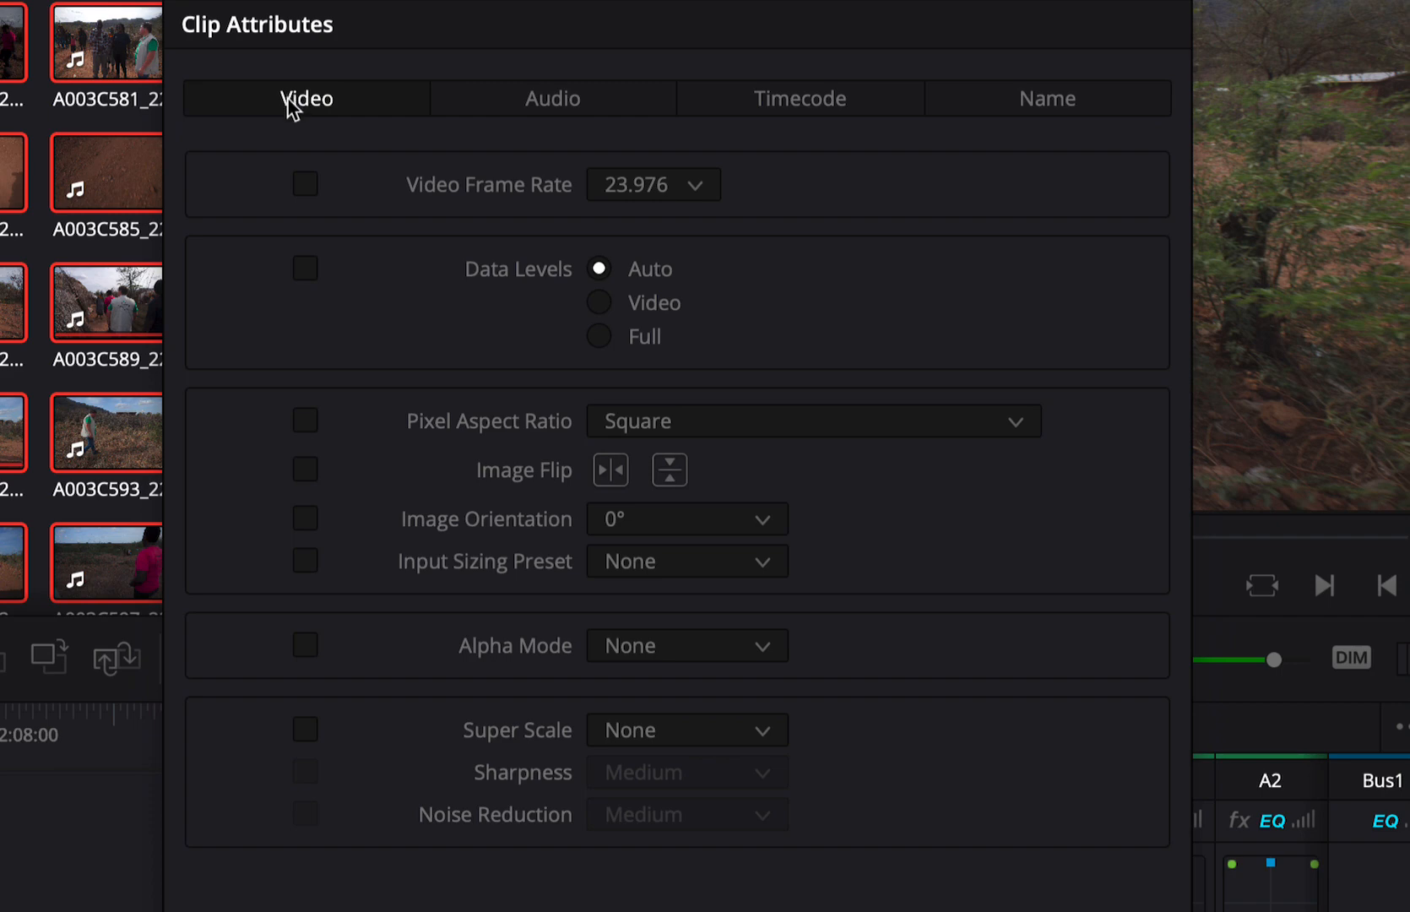
pyautogui.click(561, 101)
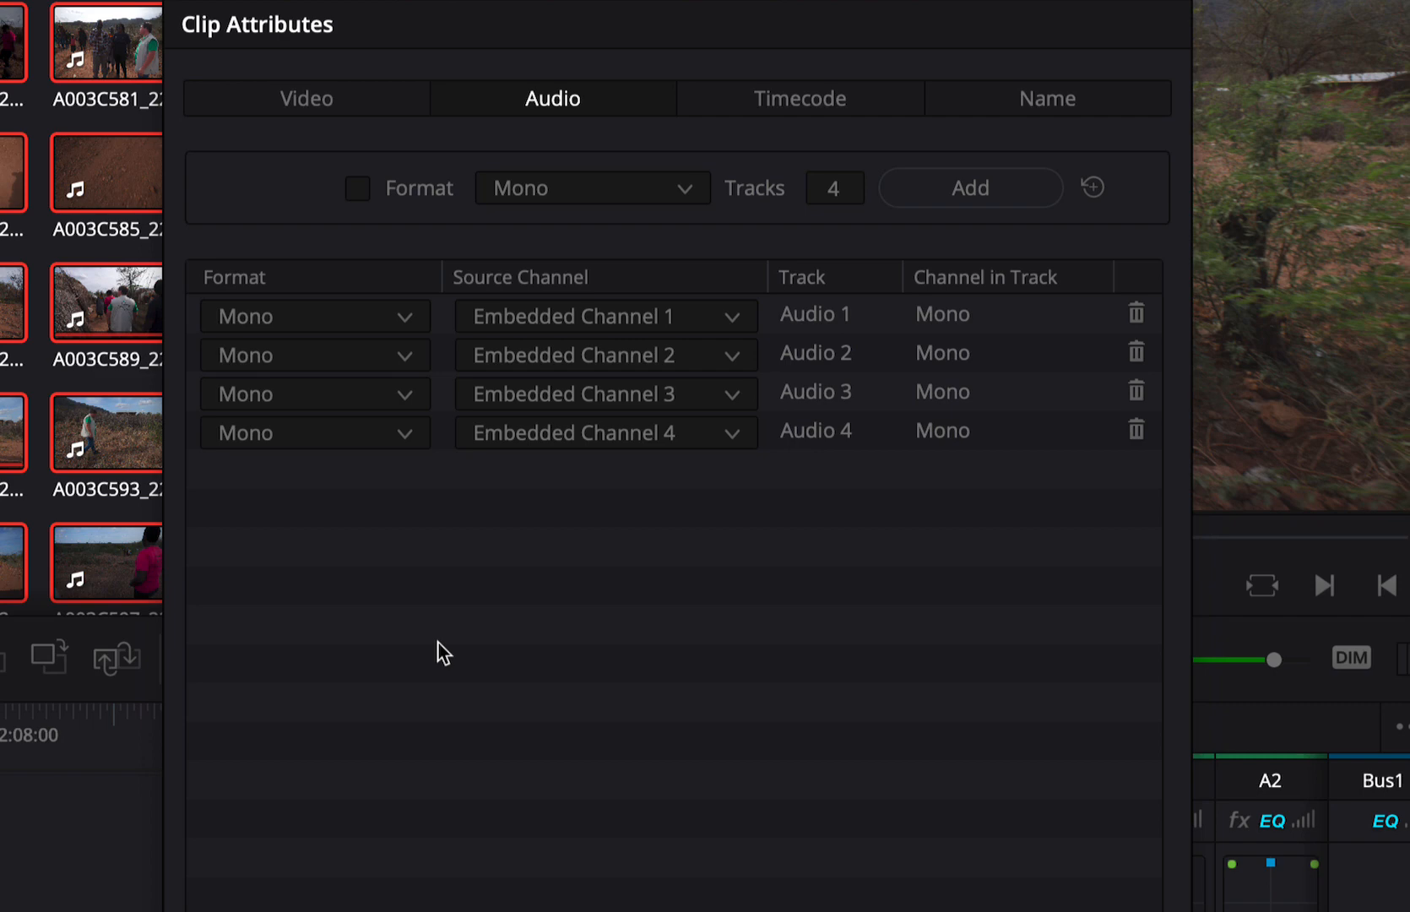
pyautogui.click(1136, 433)
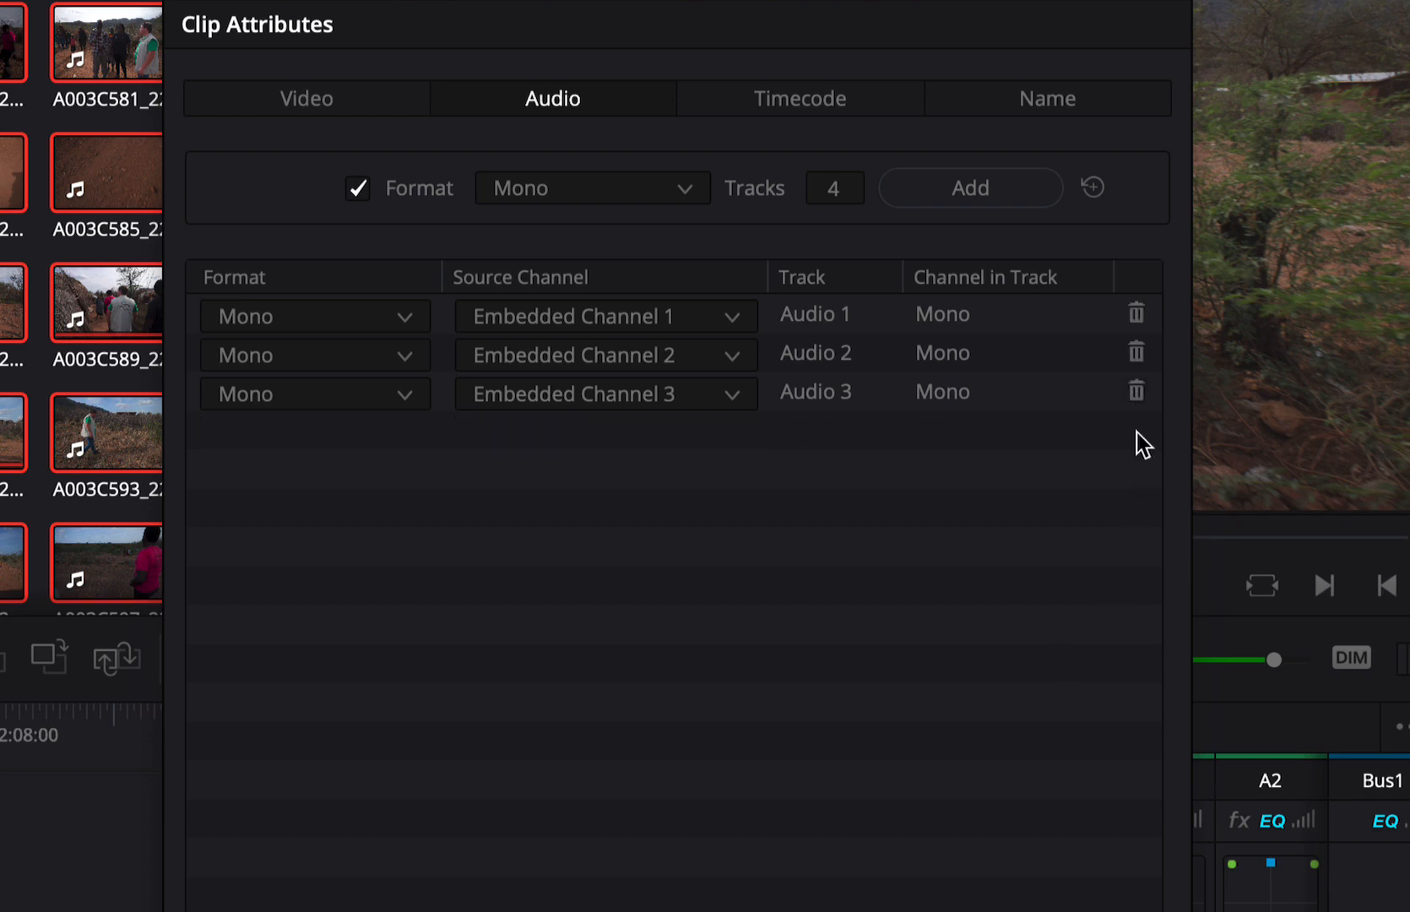
pyautogui.click(1137, 394)
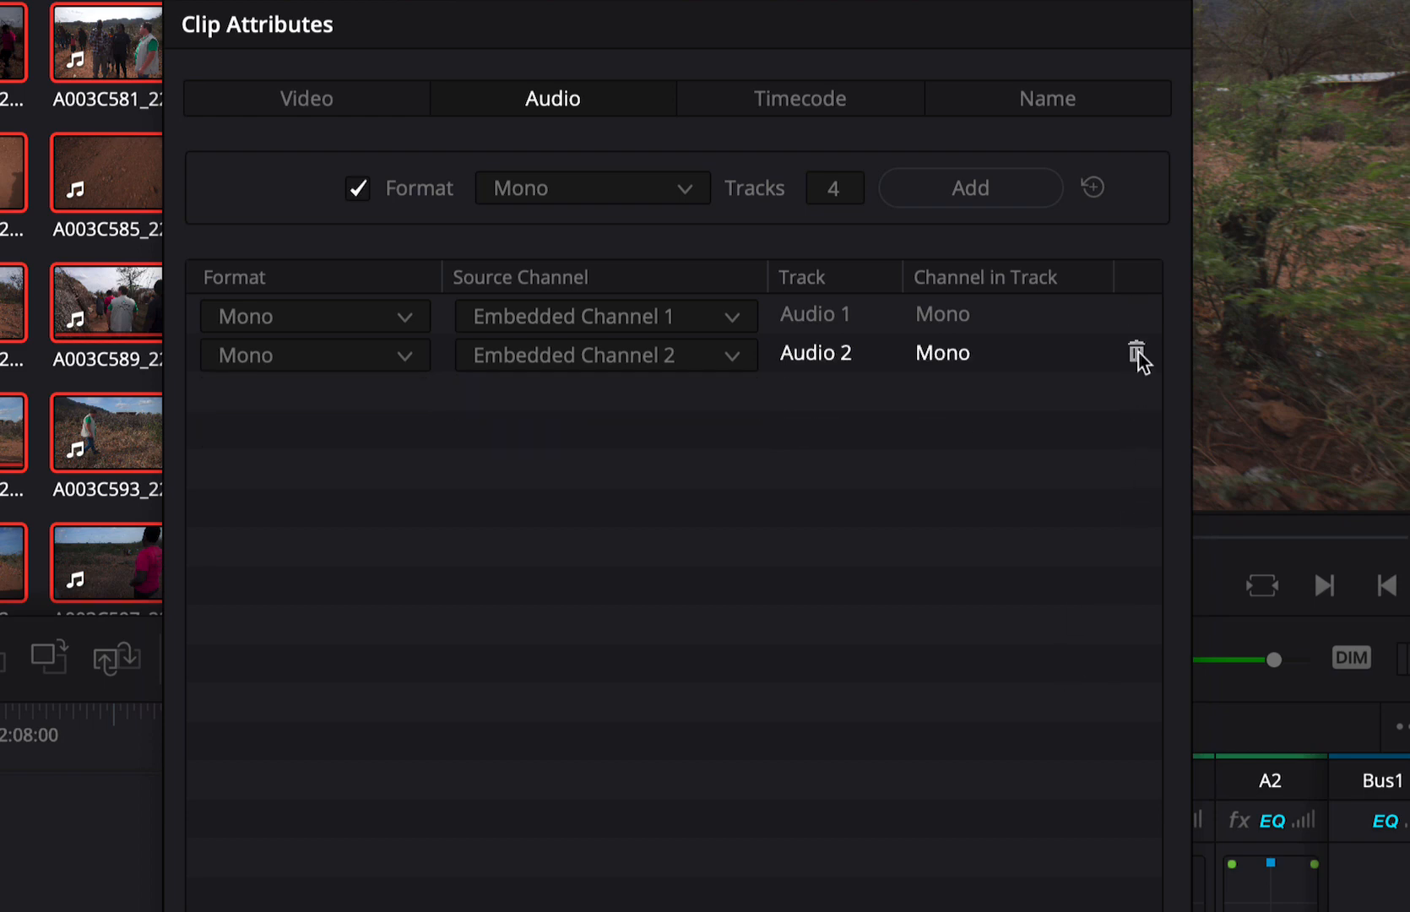
pyautogui.click(1136, 354)
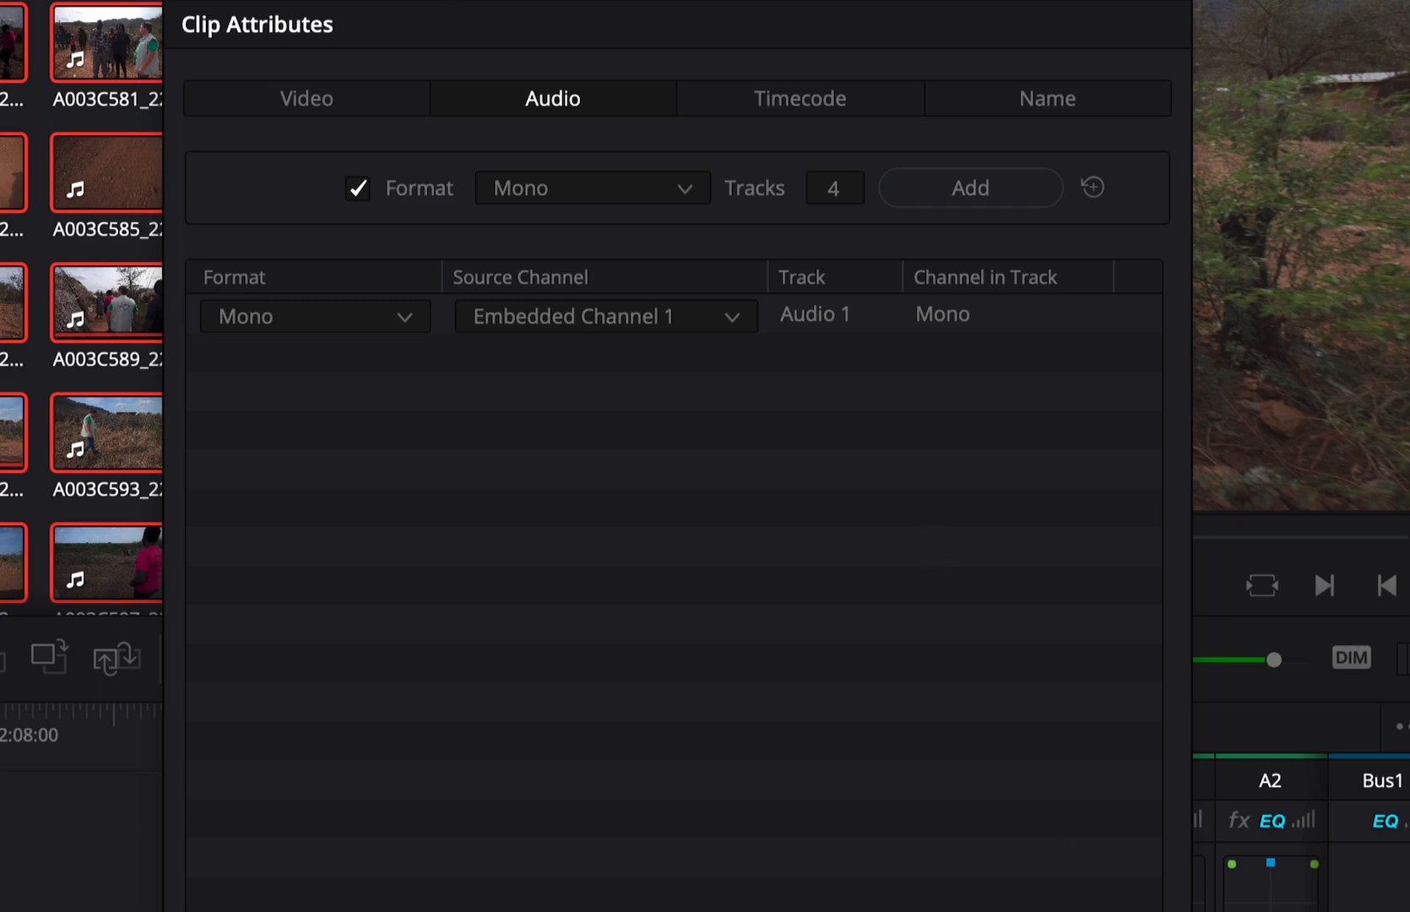
pyautogui.press('Return')
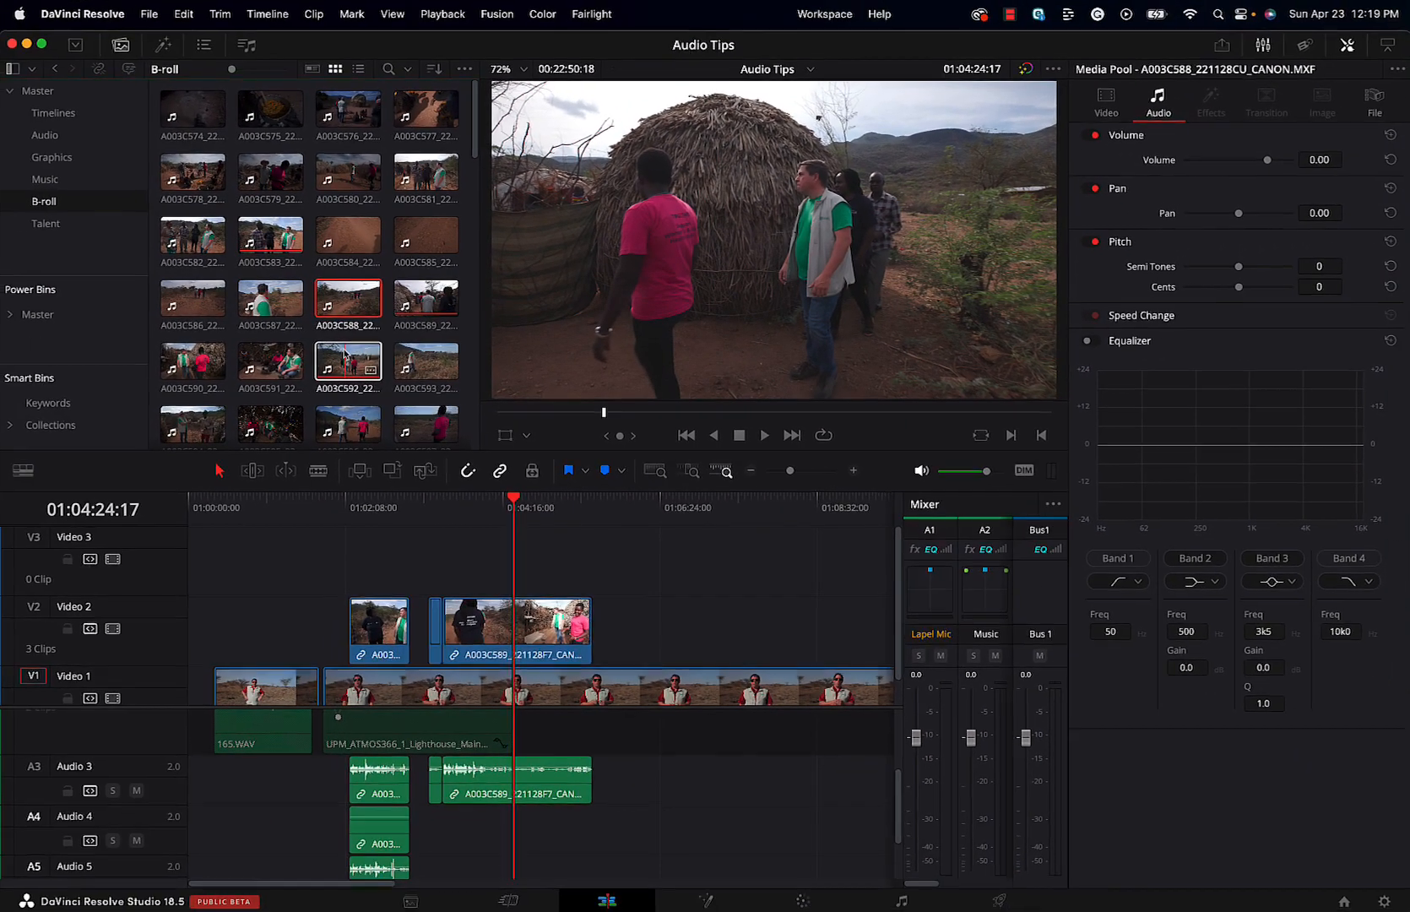
# Step: Add the B-roll clips A003C582 to A003C593 to Video 2, far beyond the existing clips, and put the playhead at 04:00:09:04
pyautogui.hotkey('shift', 'z')
pyautogui.click(195, 244)
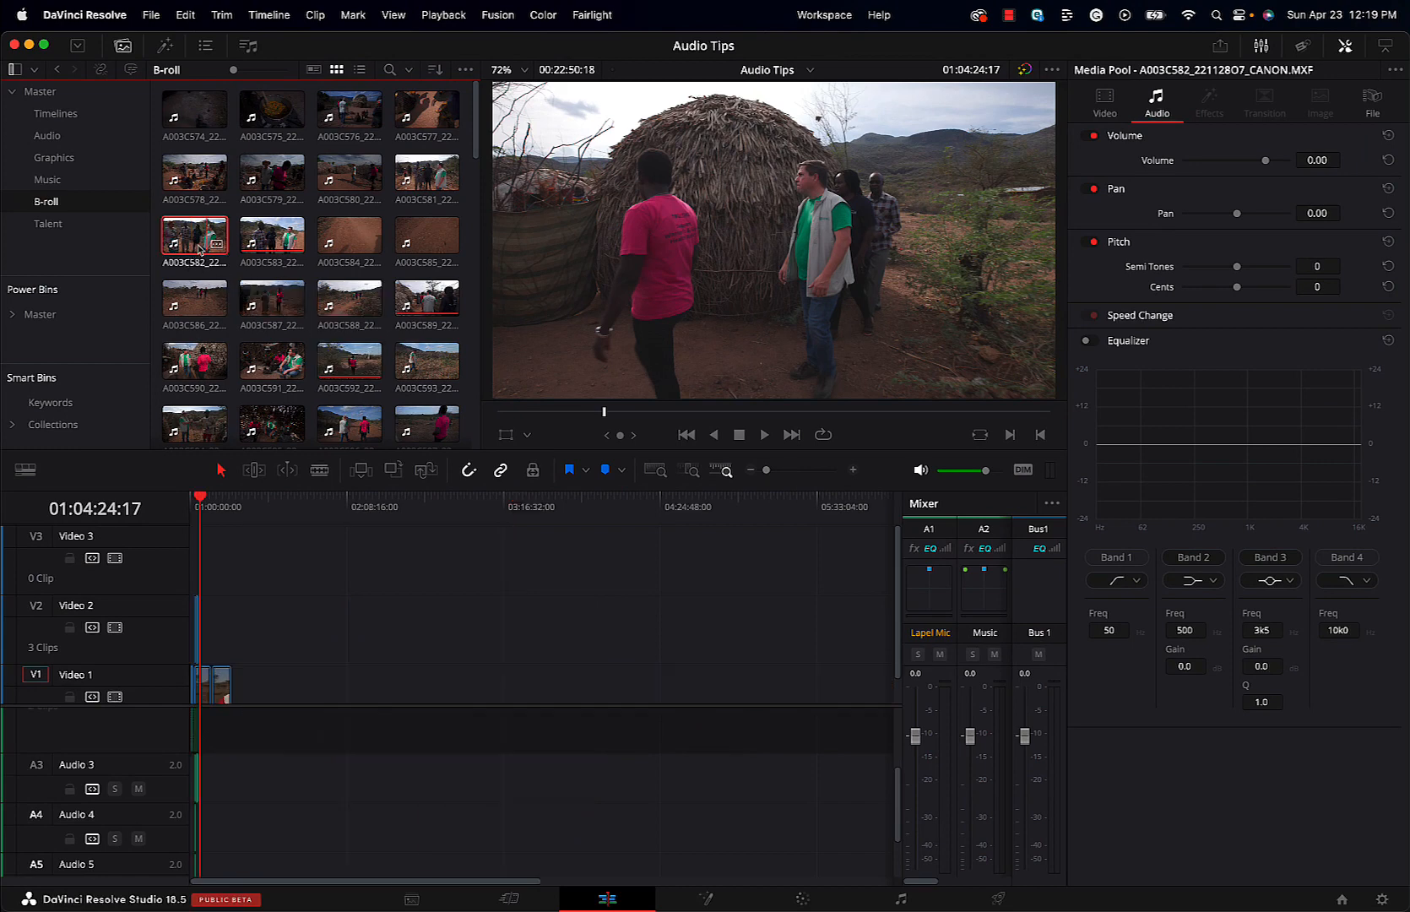
pyautogui.keyDown('shift'); pyautogui.click(428, 368); pyautogui.keyUp('shift')
pyautogui.moveTo(427, 368); pyautogui.dragTo(601, 646)
pyautogui.click(604, 534)
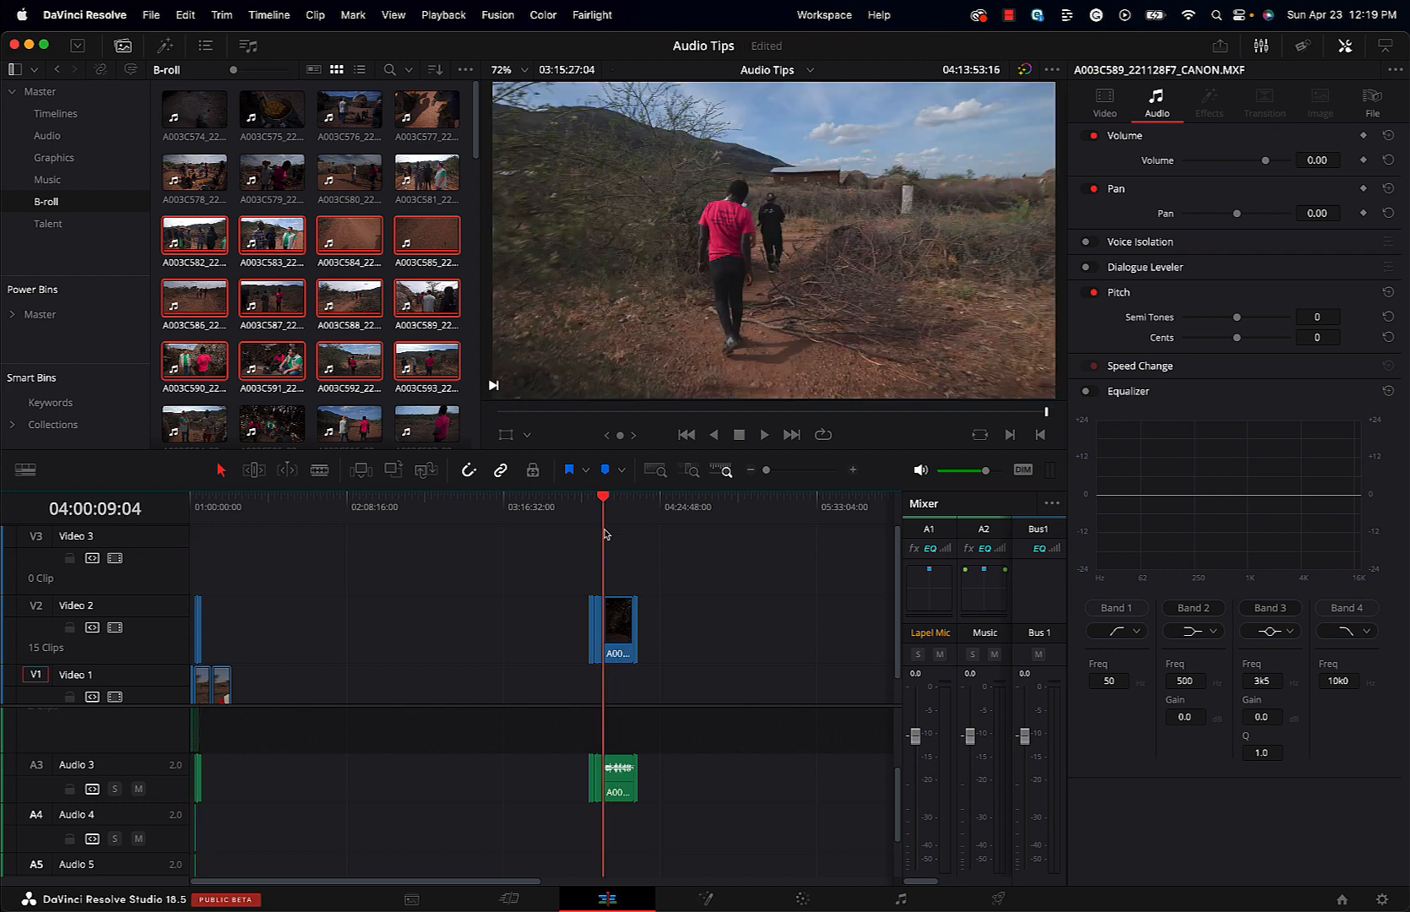
pyautogui.press('super+equal')
pyautogui.press('super+equal')
pyautogui.press('super+equal')
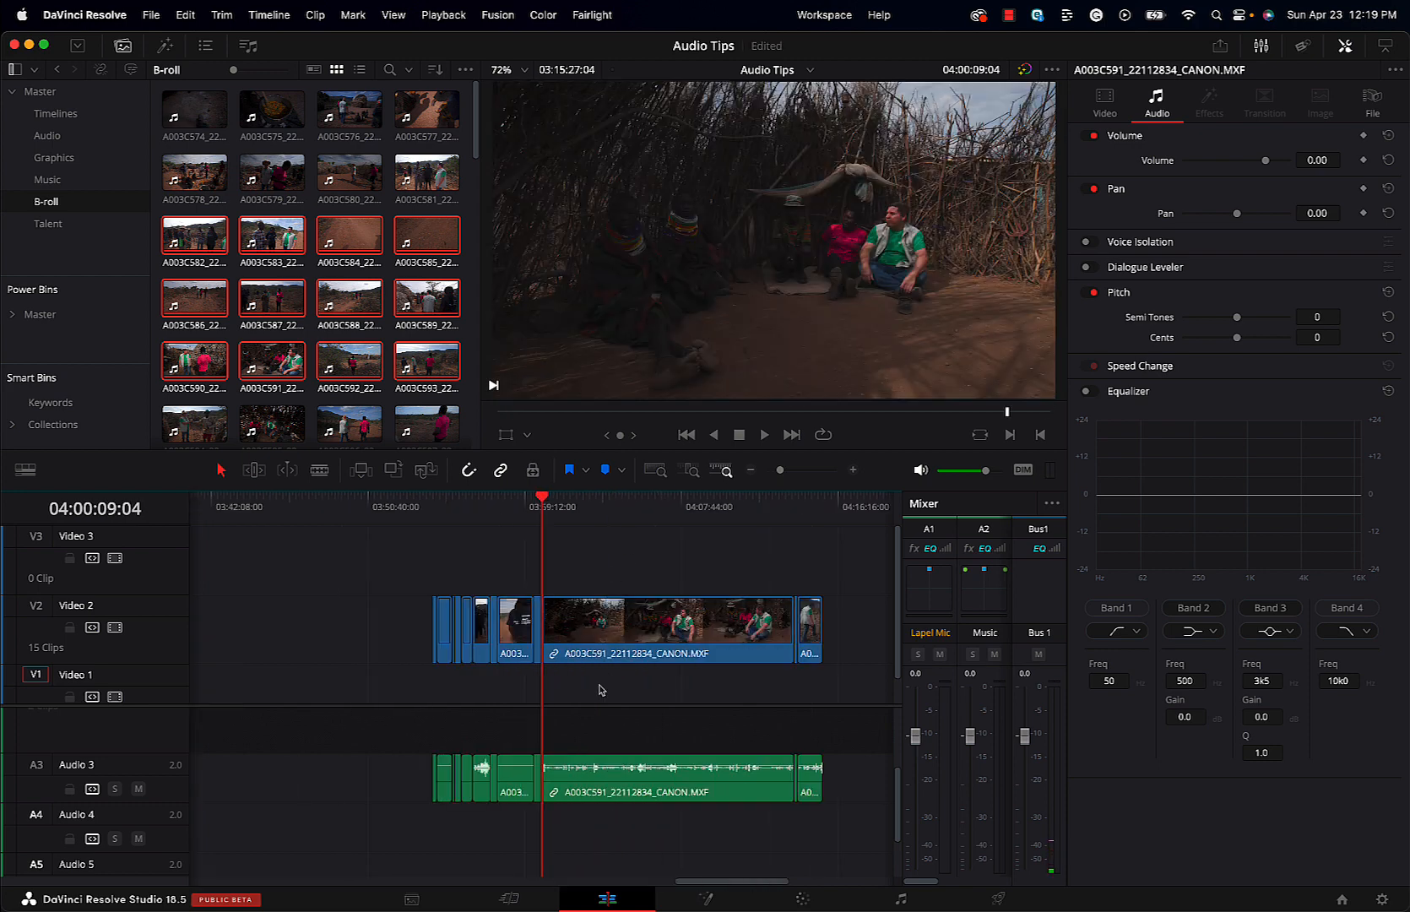
# Step: Rename the Audio 3 track as Ambient Audio and change its track type to mono
pyautogui.moveTo(896, 795); pyautogui.dragTo(893, 852)
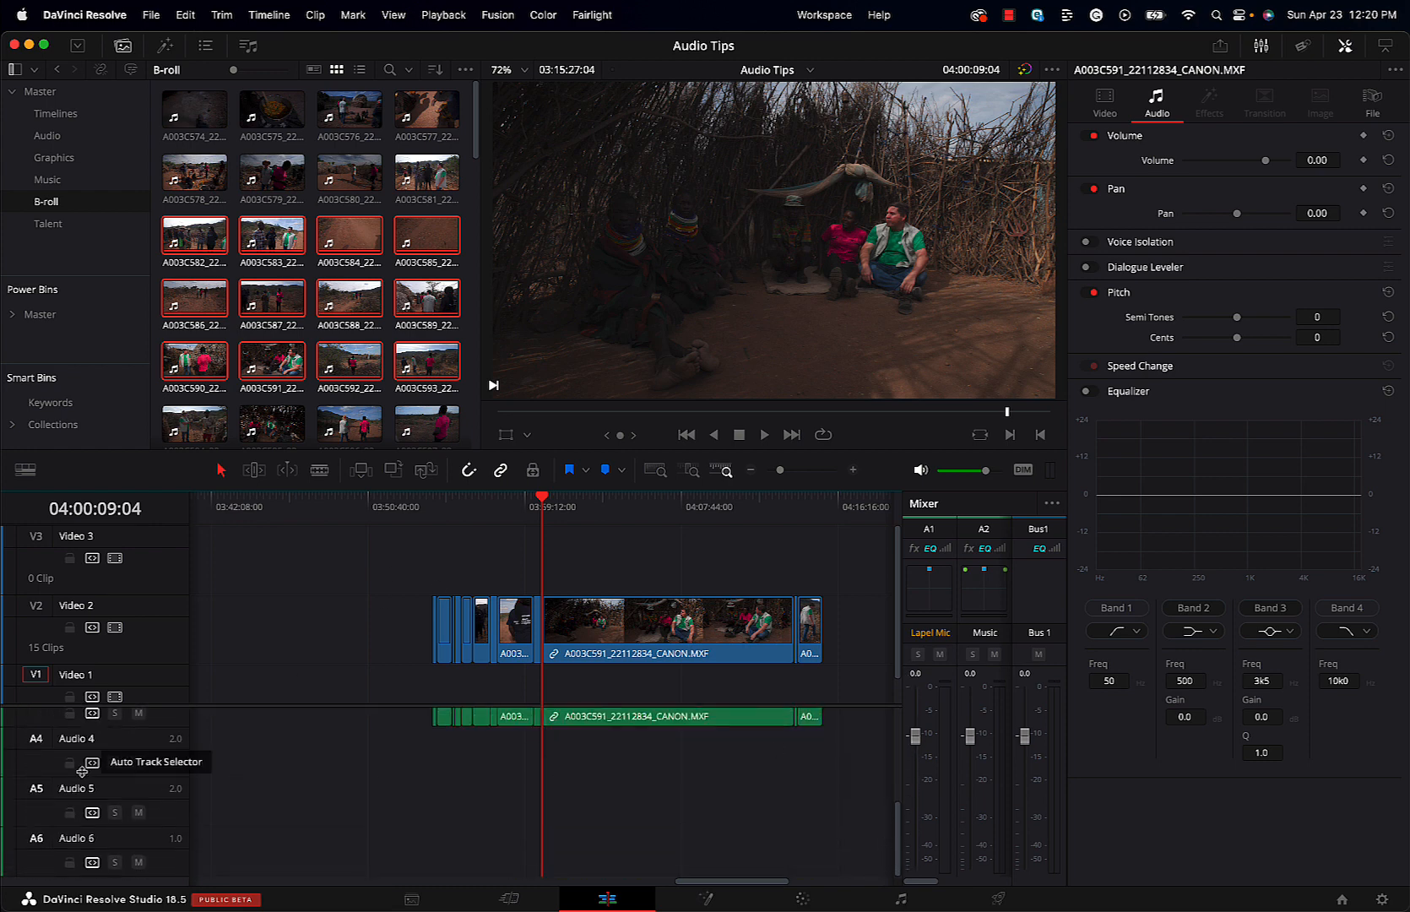
pyautogui.moveTo(900, 824); pyautogui.dragTo(904, 775)
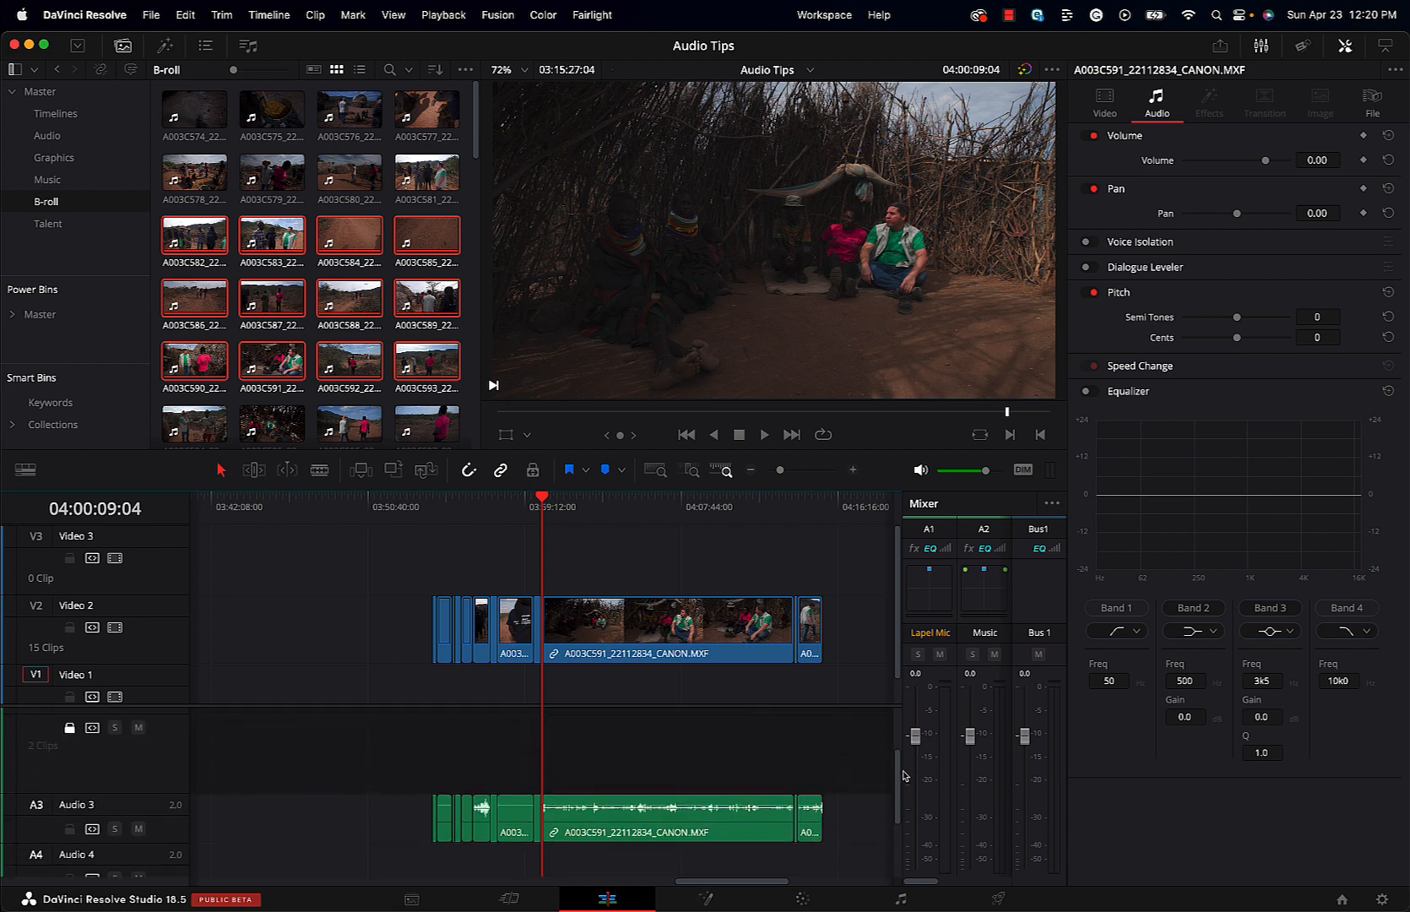
pyautogui.rightClick(74, 808)
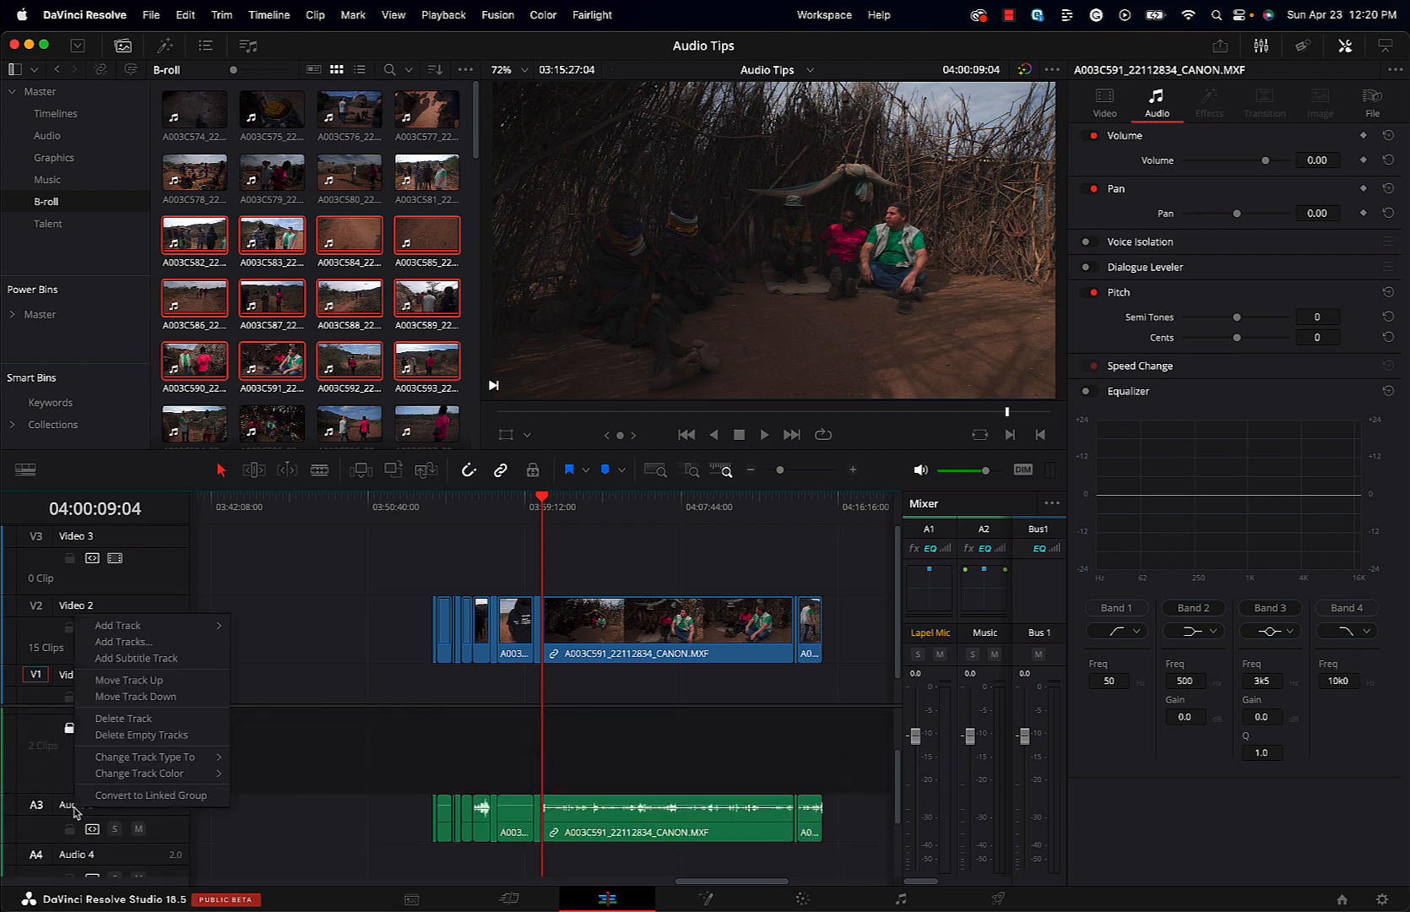
pyautogui.doubleClick(71, 806)
pyautogui.write('Ambient')
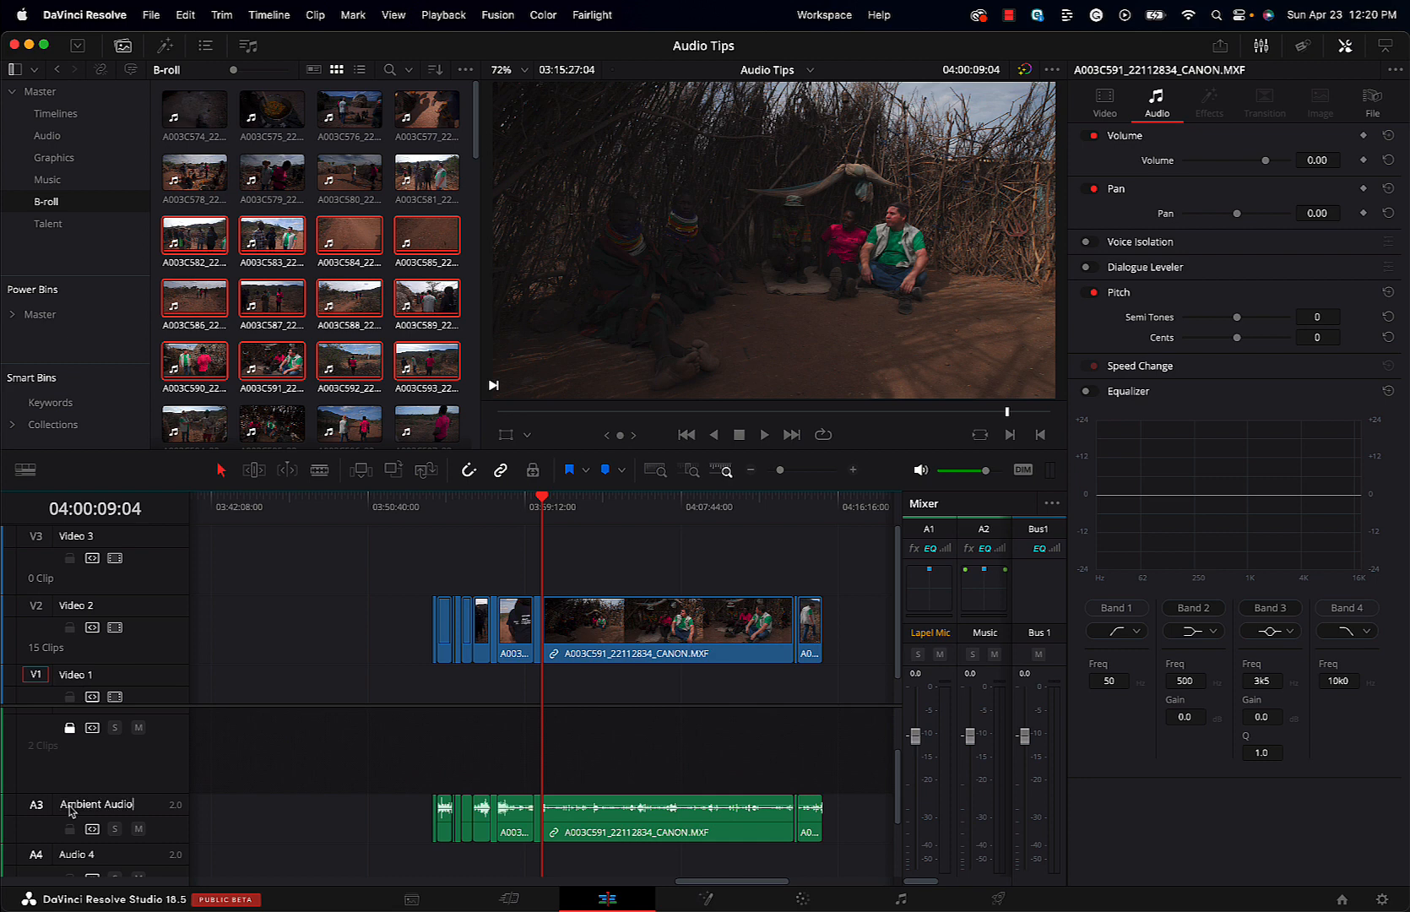
pyautogui.rightClick(166, 833)
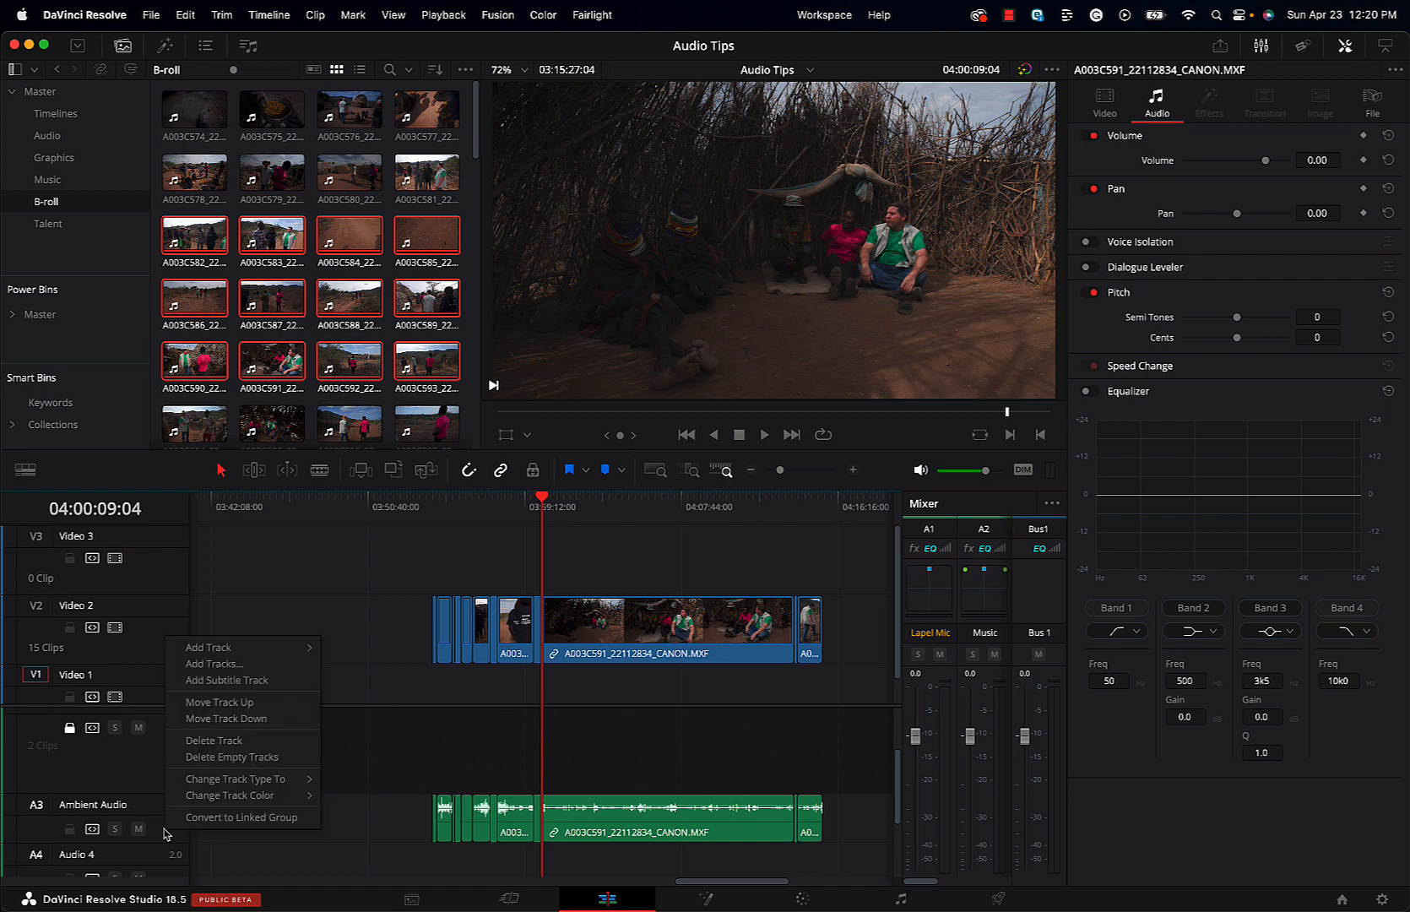
pyautogui.moveTo(236, 784)
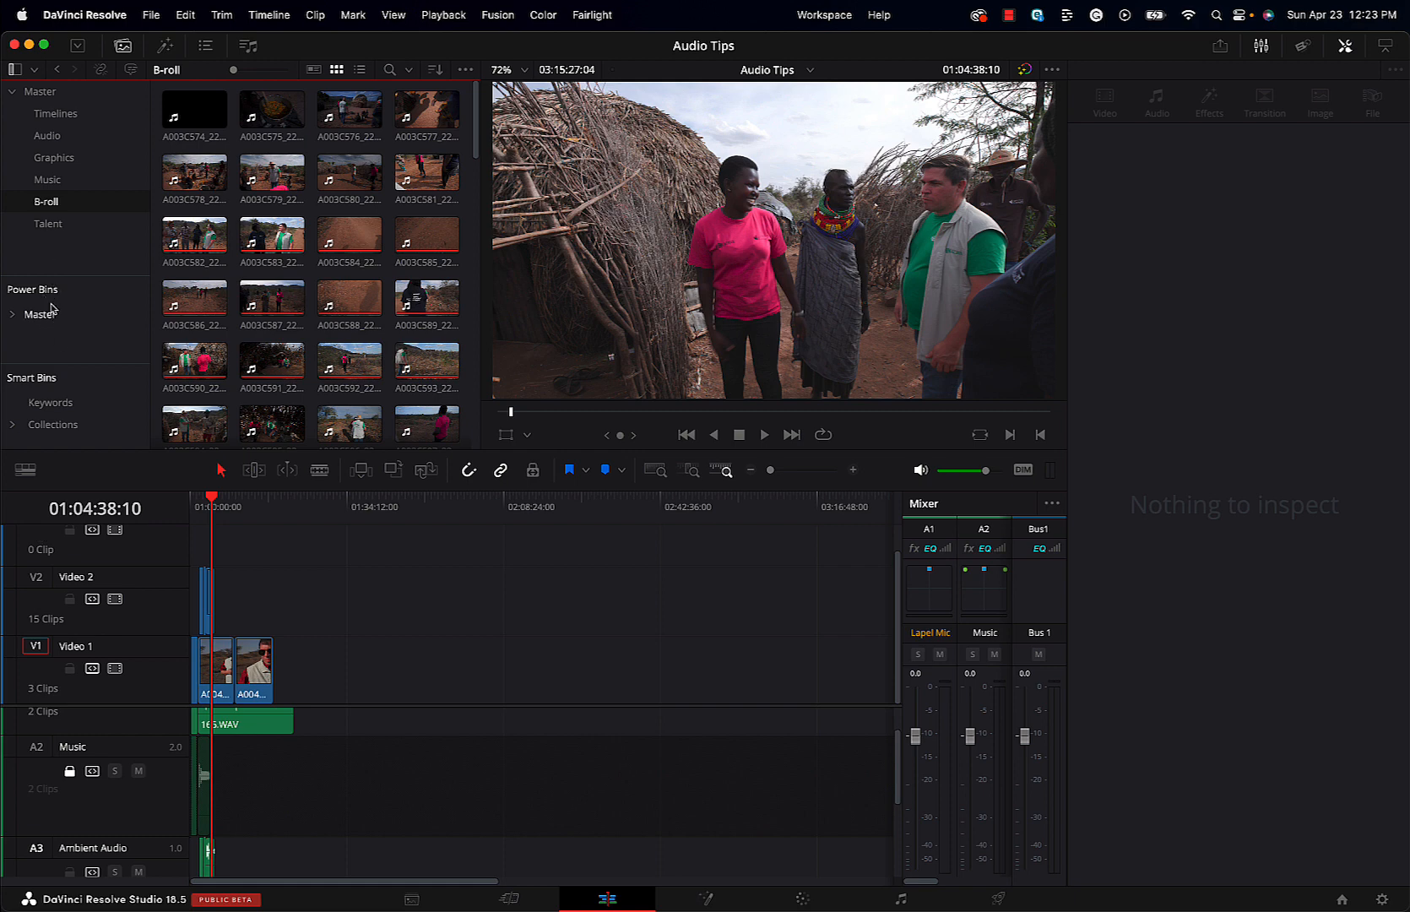
# Step: Place the Talent clip A004C648 on Video 1 with its audio on Lapel Mic, starting near 01:56:48 after the existing clips
pyautogui.click(47, 224)
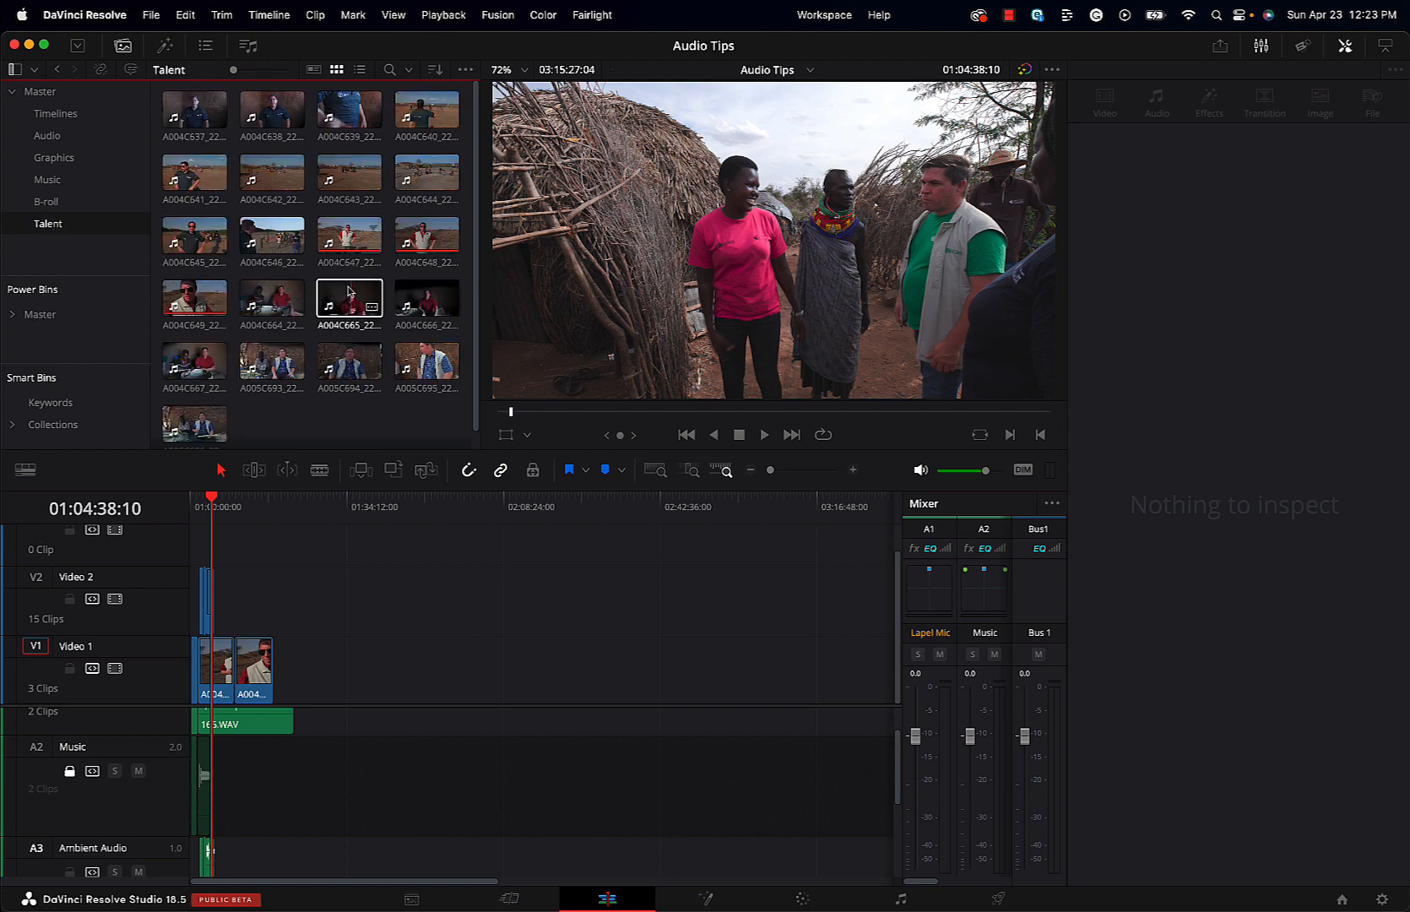
pyautogui.moveTo(426, 236); pyautogui.dragTo(469, 671)
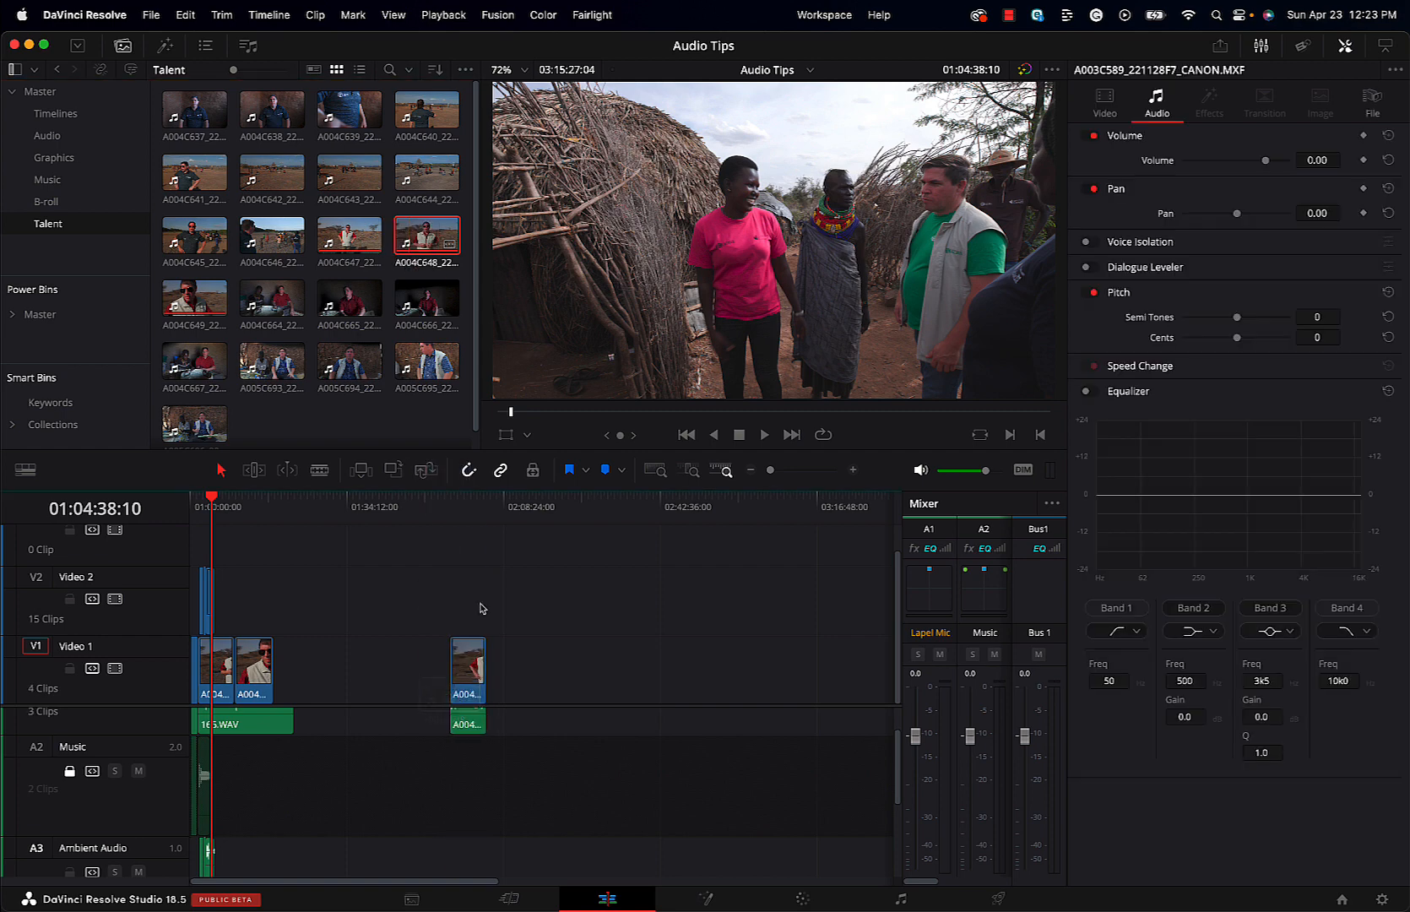
pyautogui.moveTo(486, 512); pyautogui.dragTo(453, 537)
pyautogui.press('super+equal')
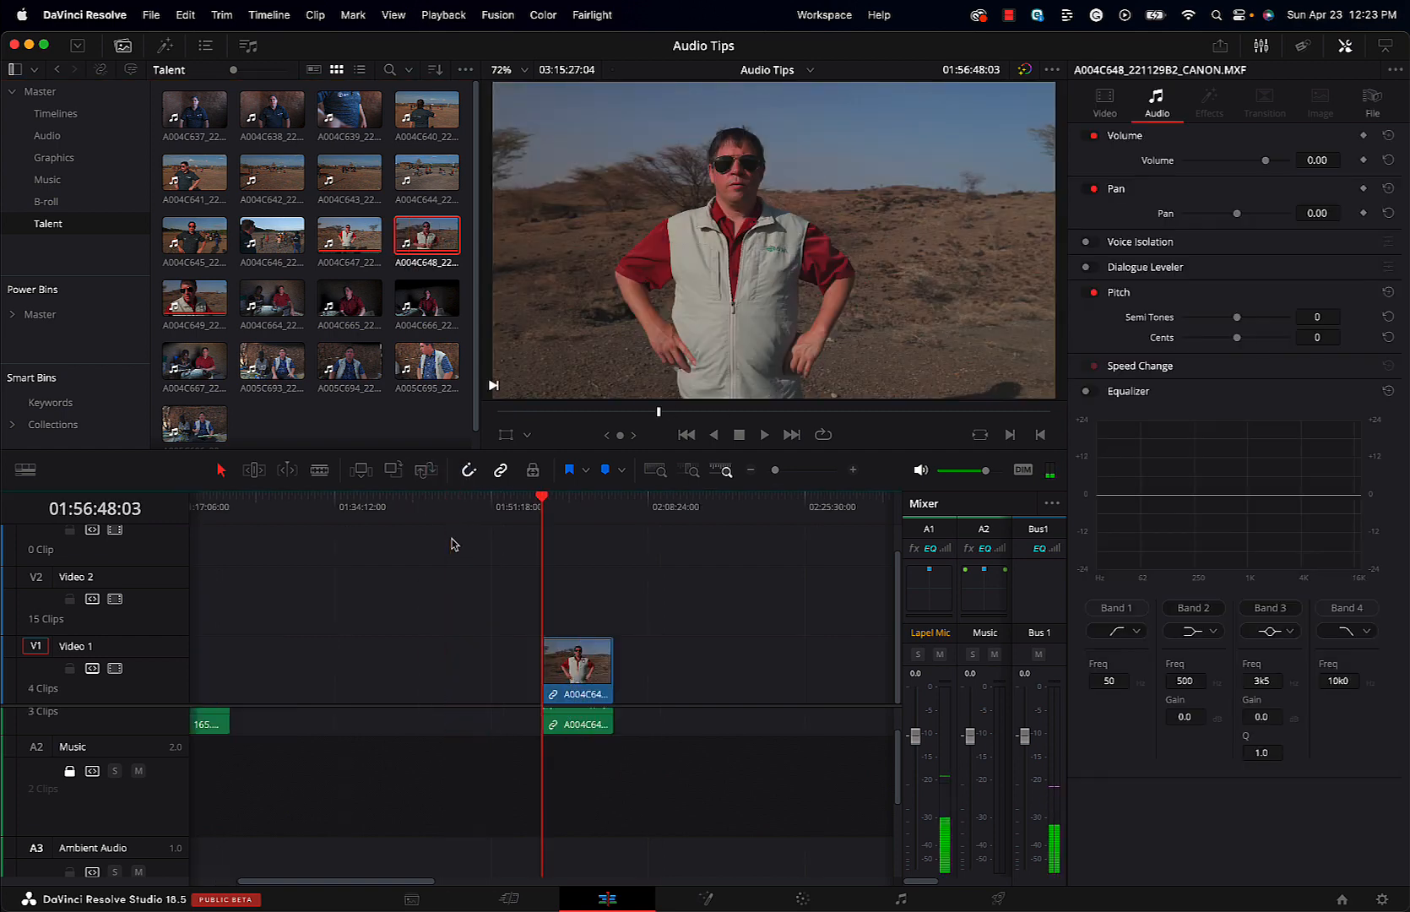
pyautogui.press('super+equal')
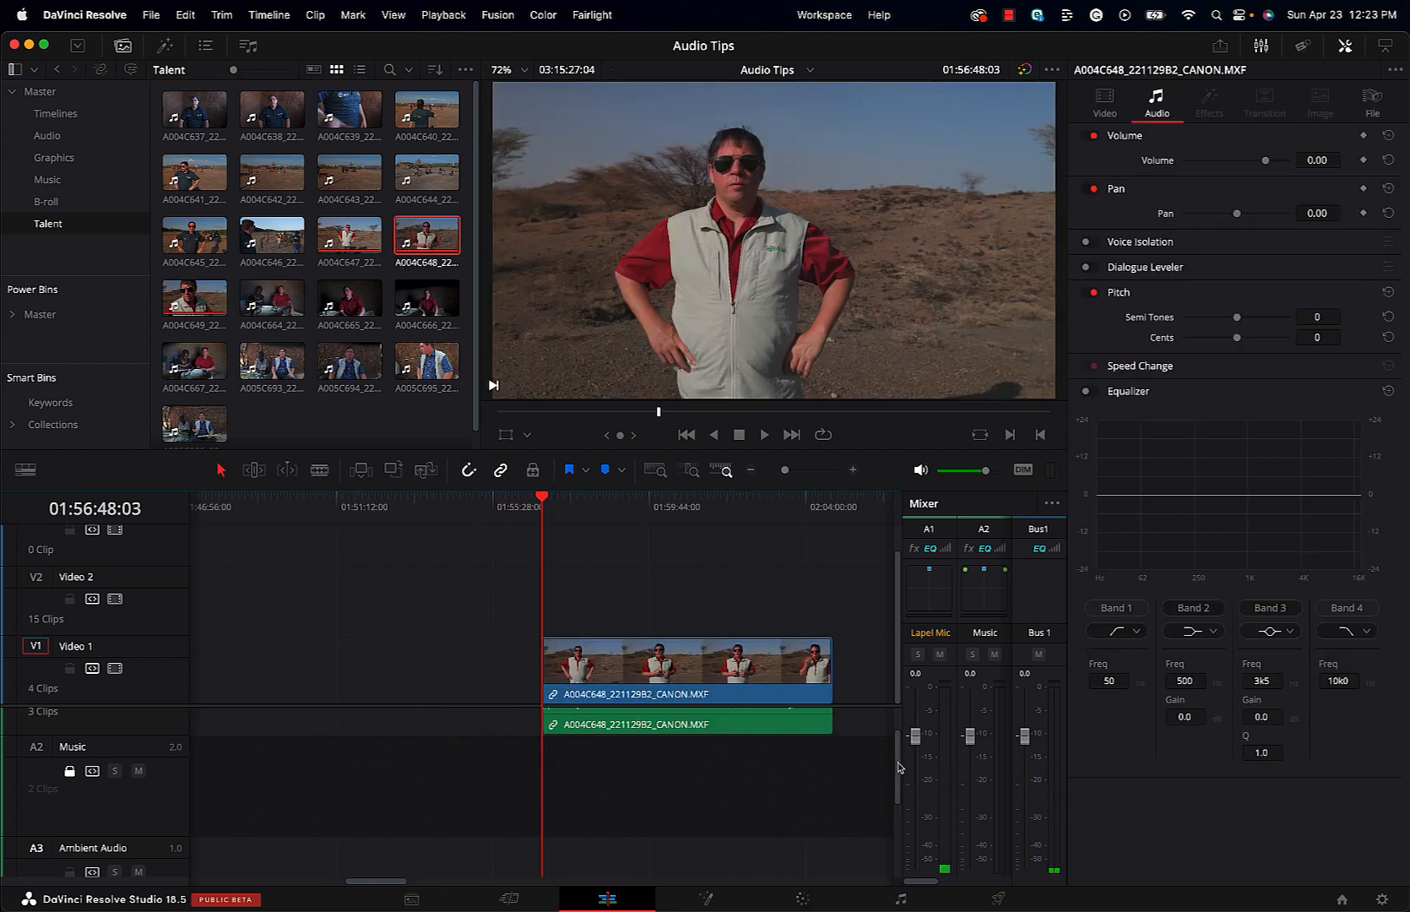
pyautogui.scroll(3, 899, 767)
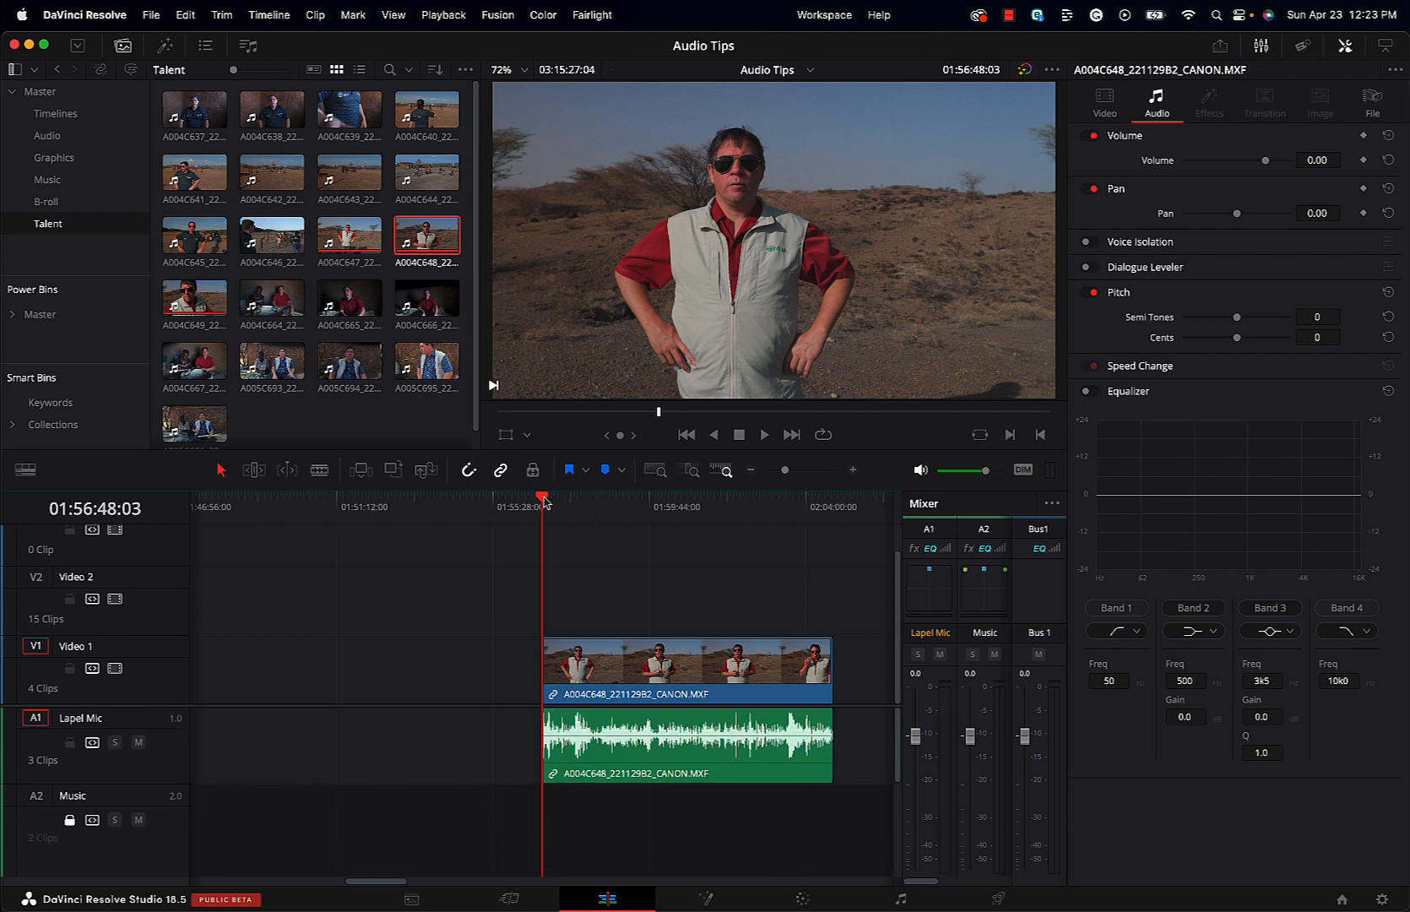
# Step: Play the start of the newly placed A004C648 clip to hear its original audio
pyautogui.press('space')
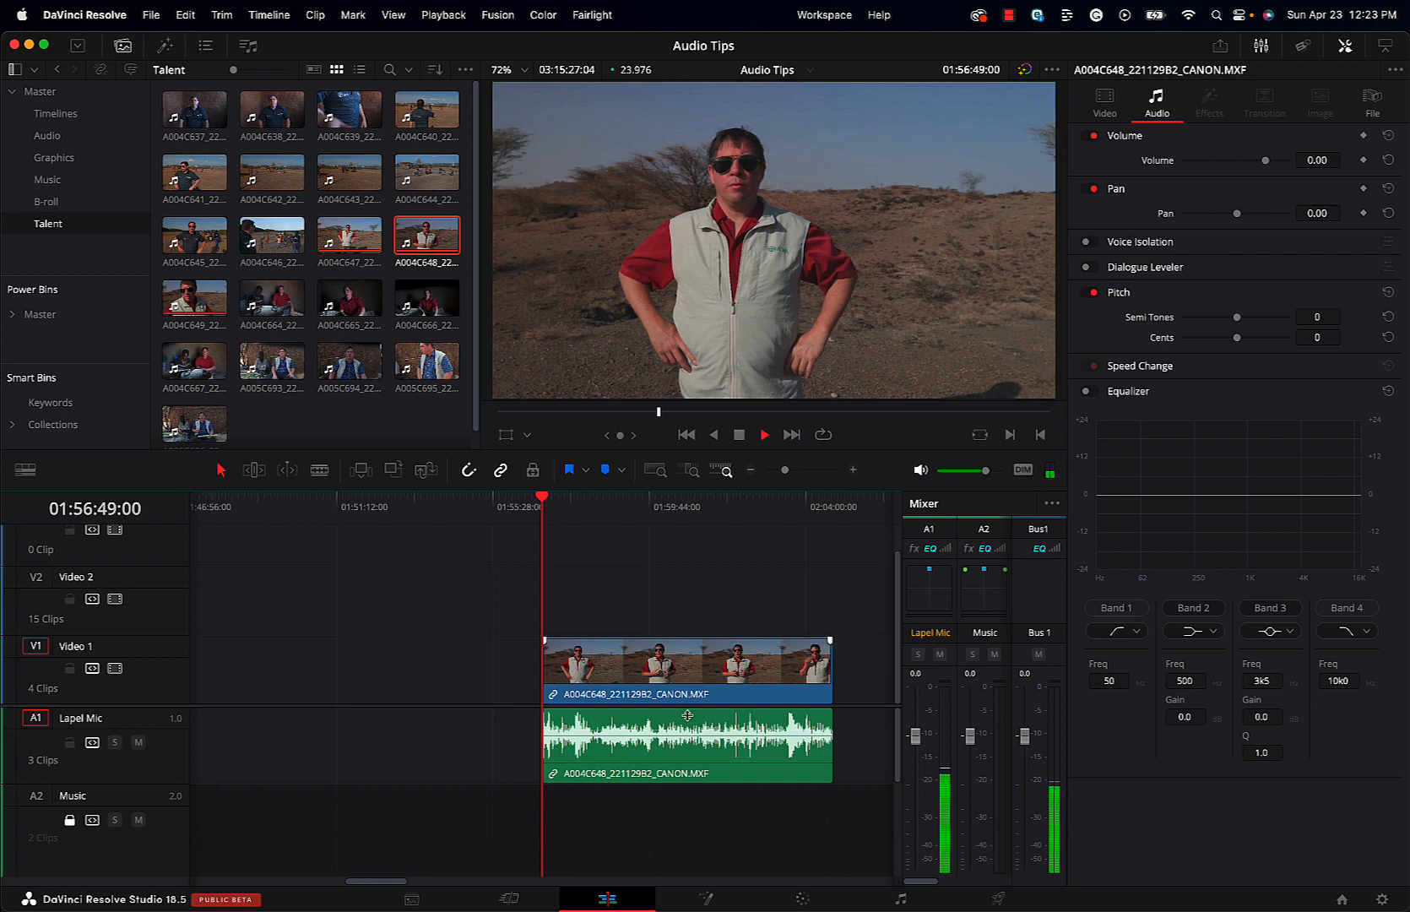
pyautogui.press('super+equal')
pyautogui.press('super+equal')
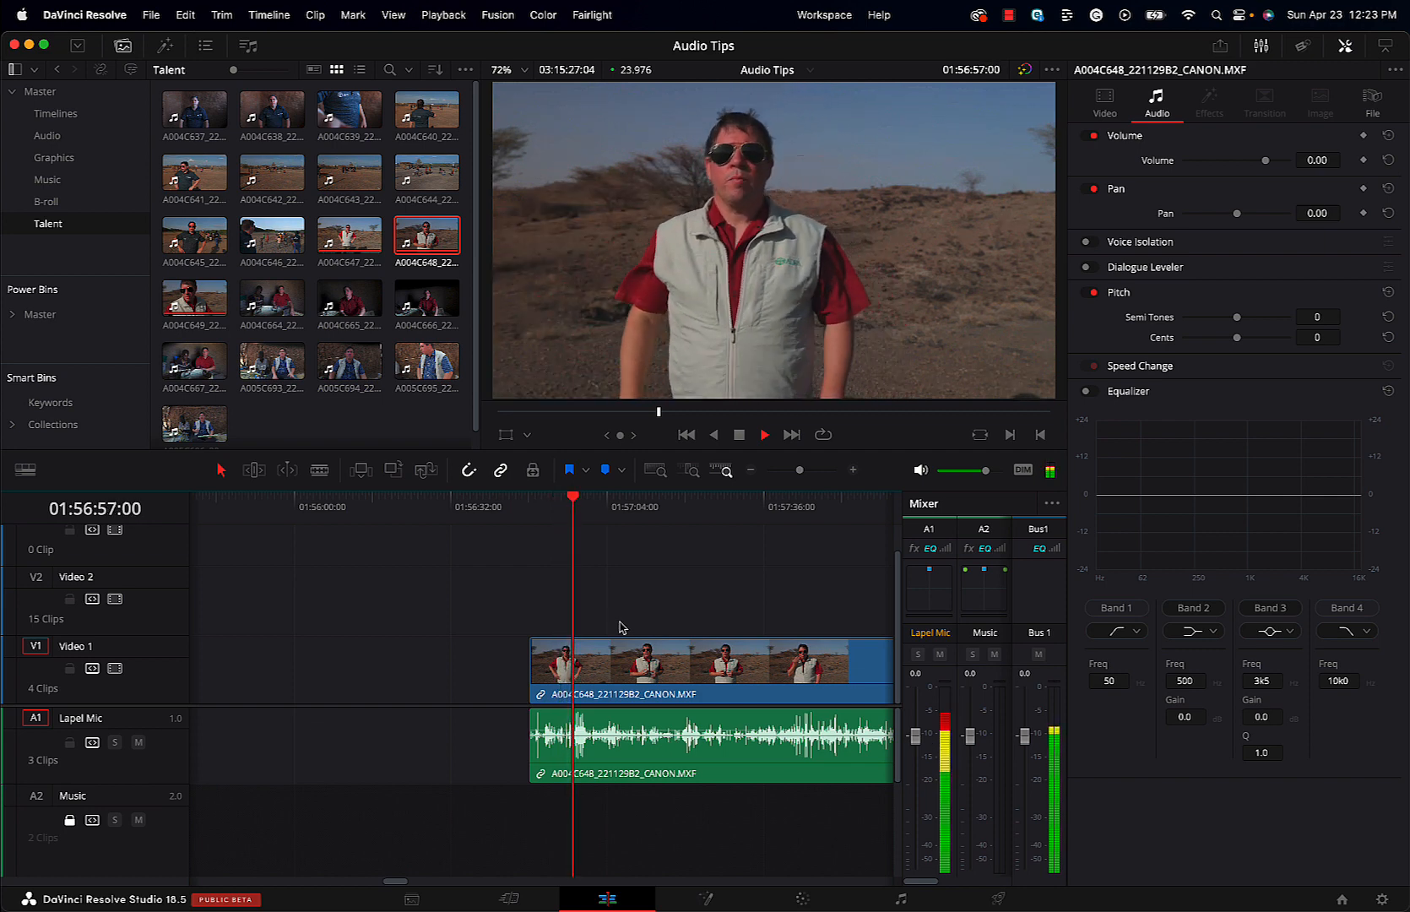
pyautogui.press('space')
# Step: Enable Voice Isolation on the A004C648 clip's audio and set its amount to 92
pyautogui.click(617, 750)
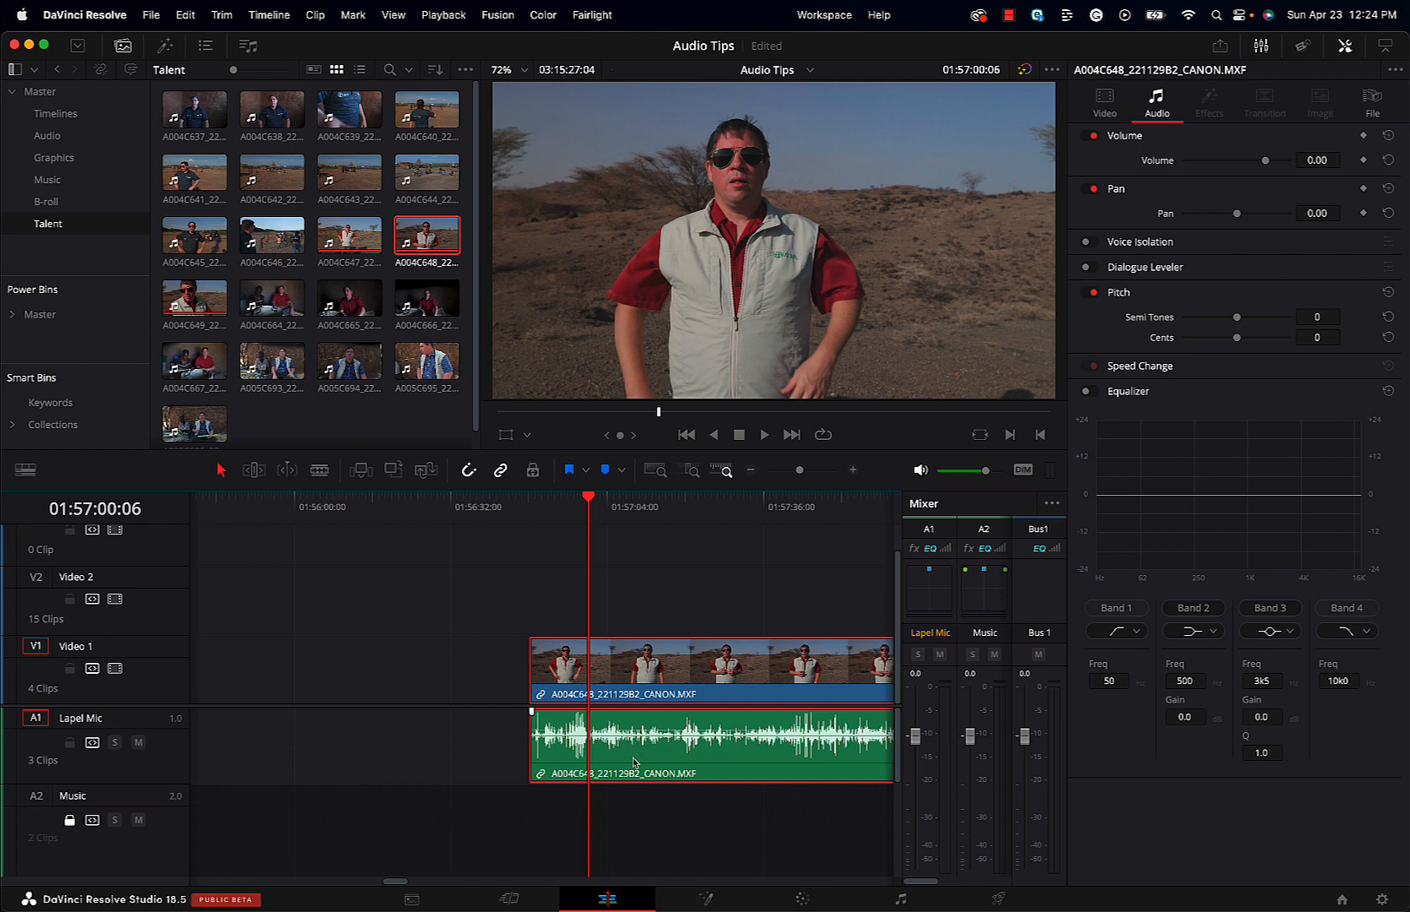
pyautogui.click(646, 699)
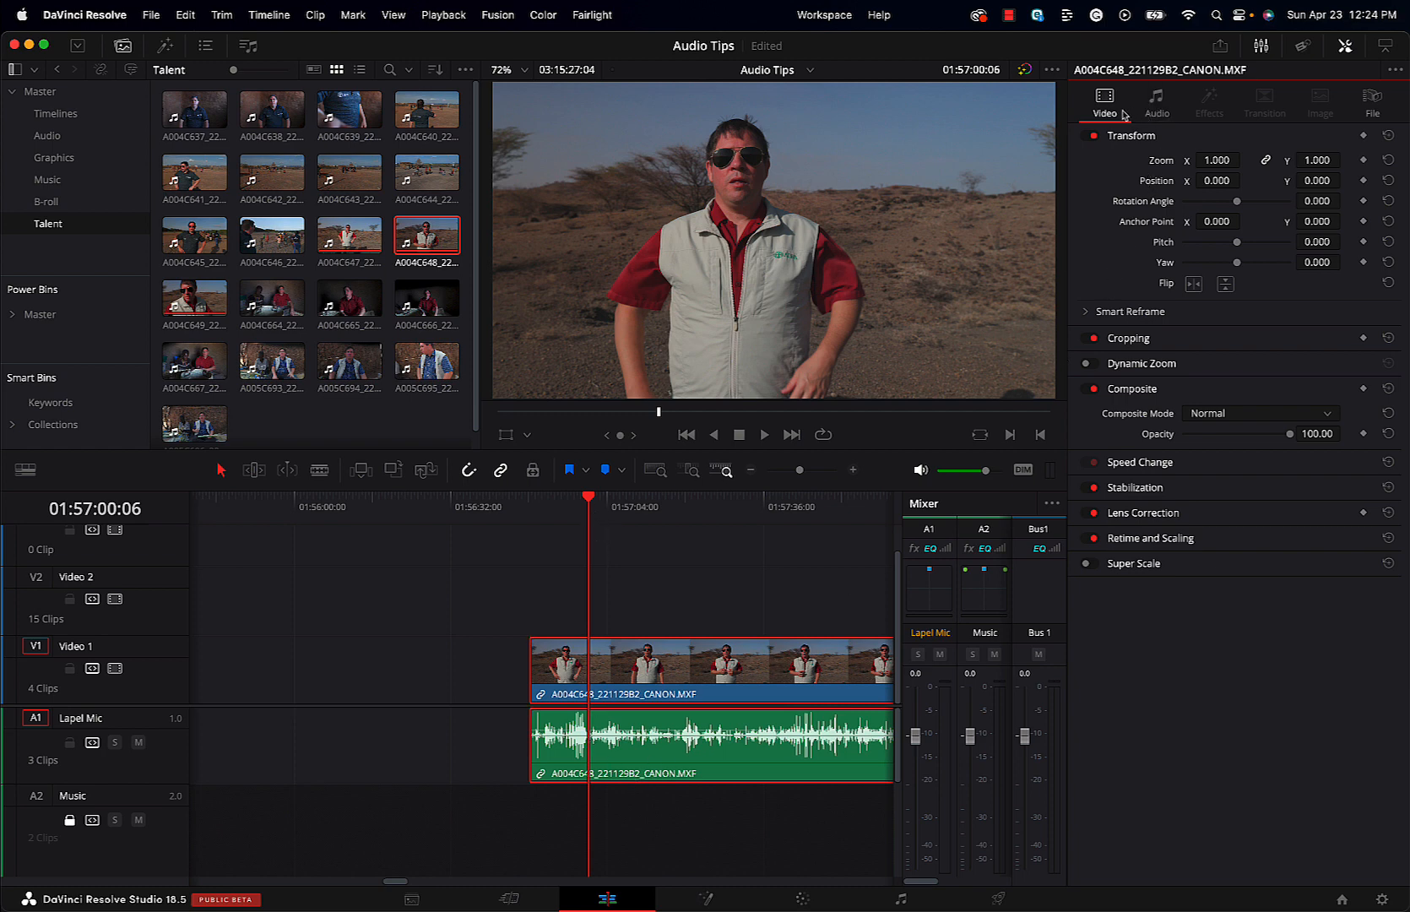
pyautogui.click(1161, 109)
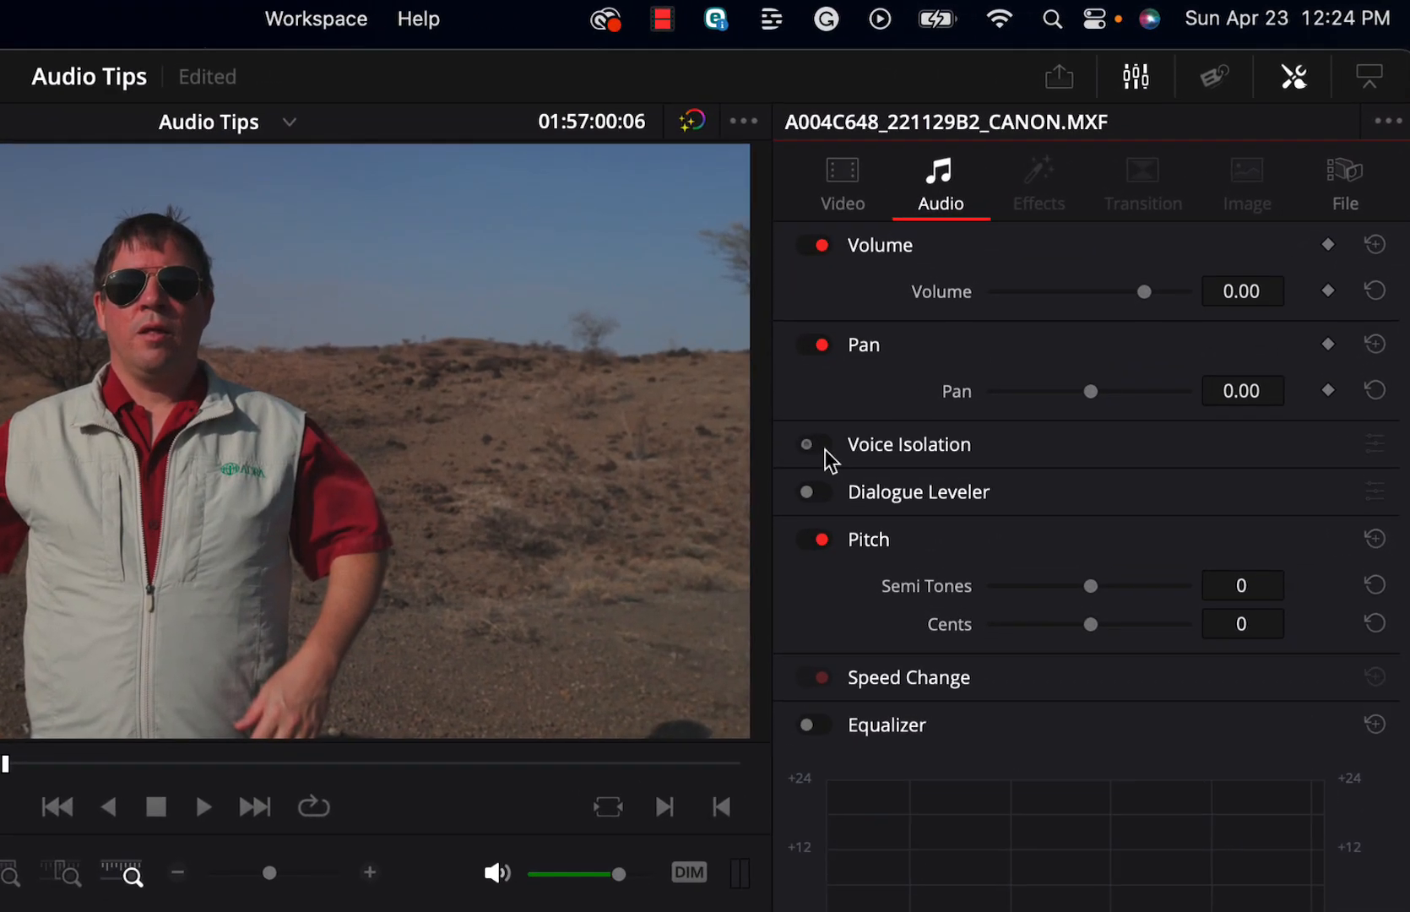
pyautogui.click(825, 455)
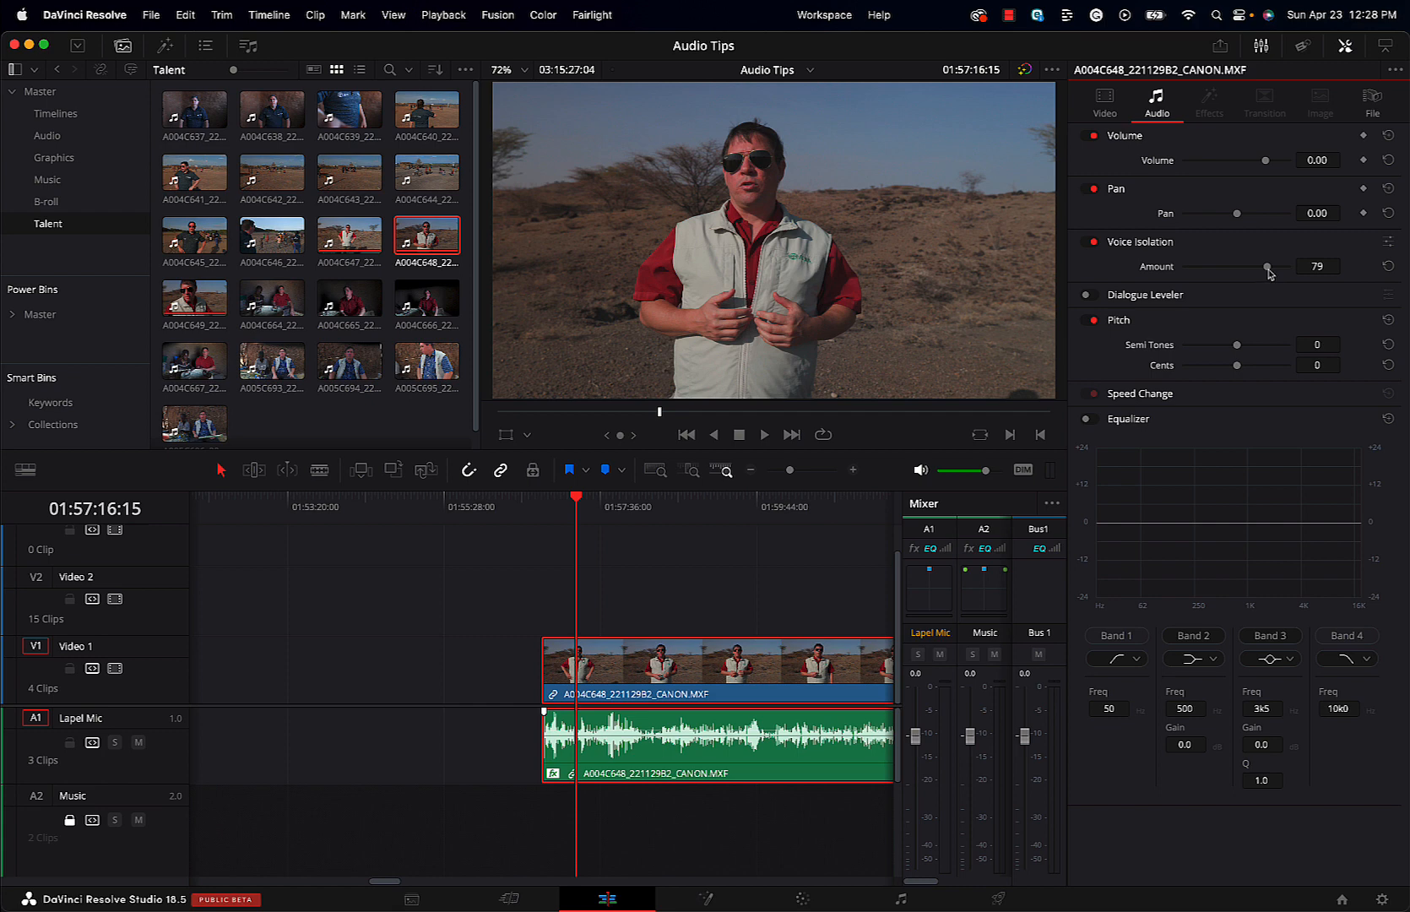
pyautogui.moveTo(1267, 267); pyautogui.dragTo(1281, 267)
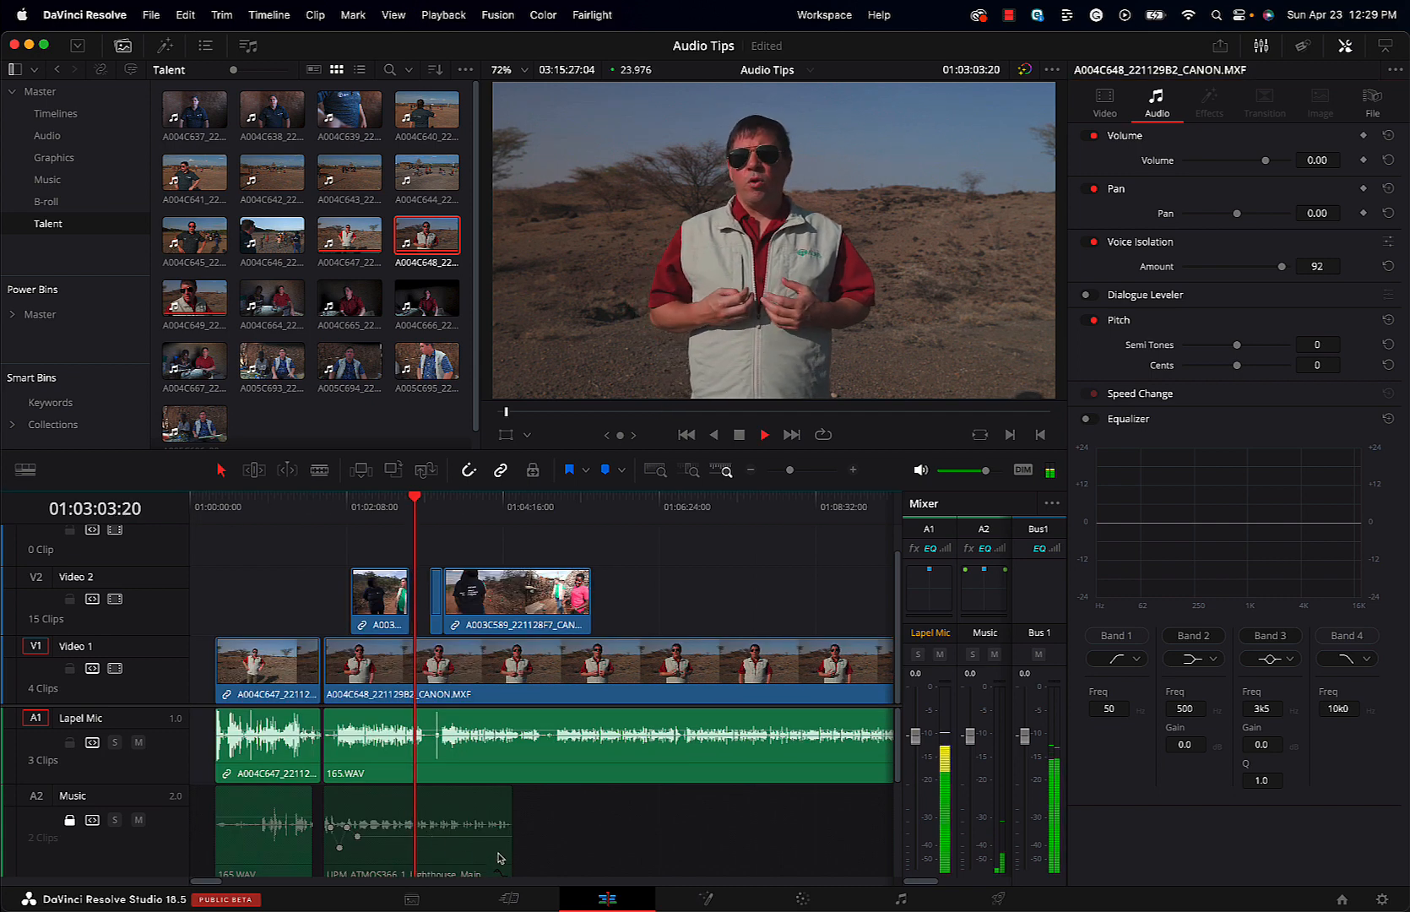
pyautogui.press('space')
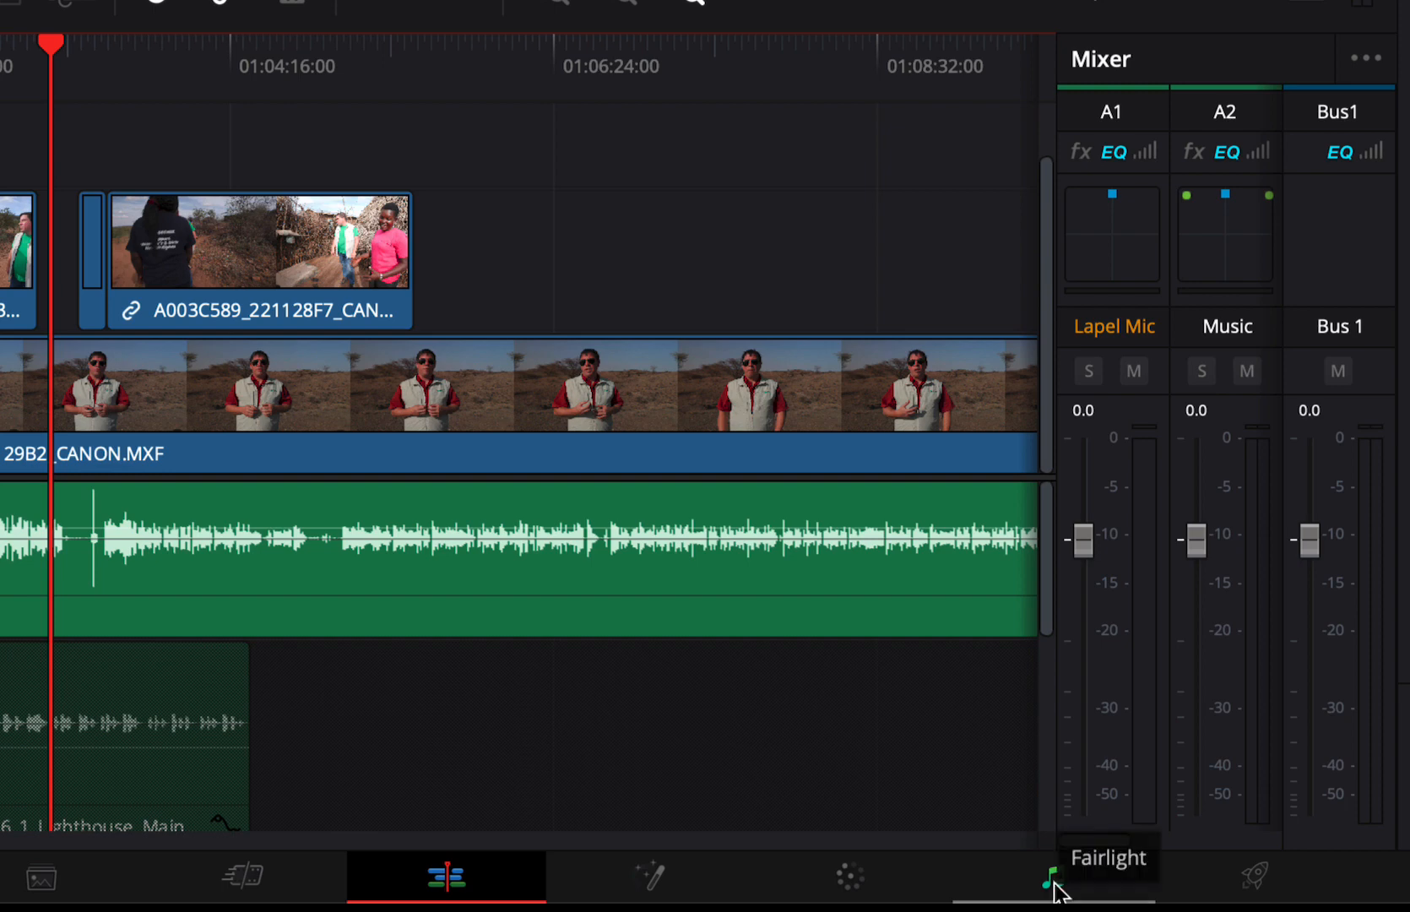
# Step: On the Fairlight page, add the Fairlight FX Noise Reduction restoration effect to the Lapel Mic track
pyautogui.click(1055, 884)
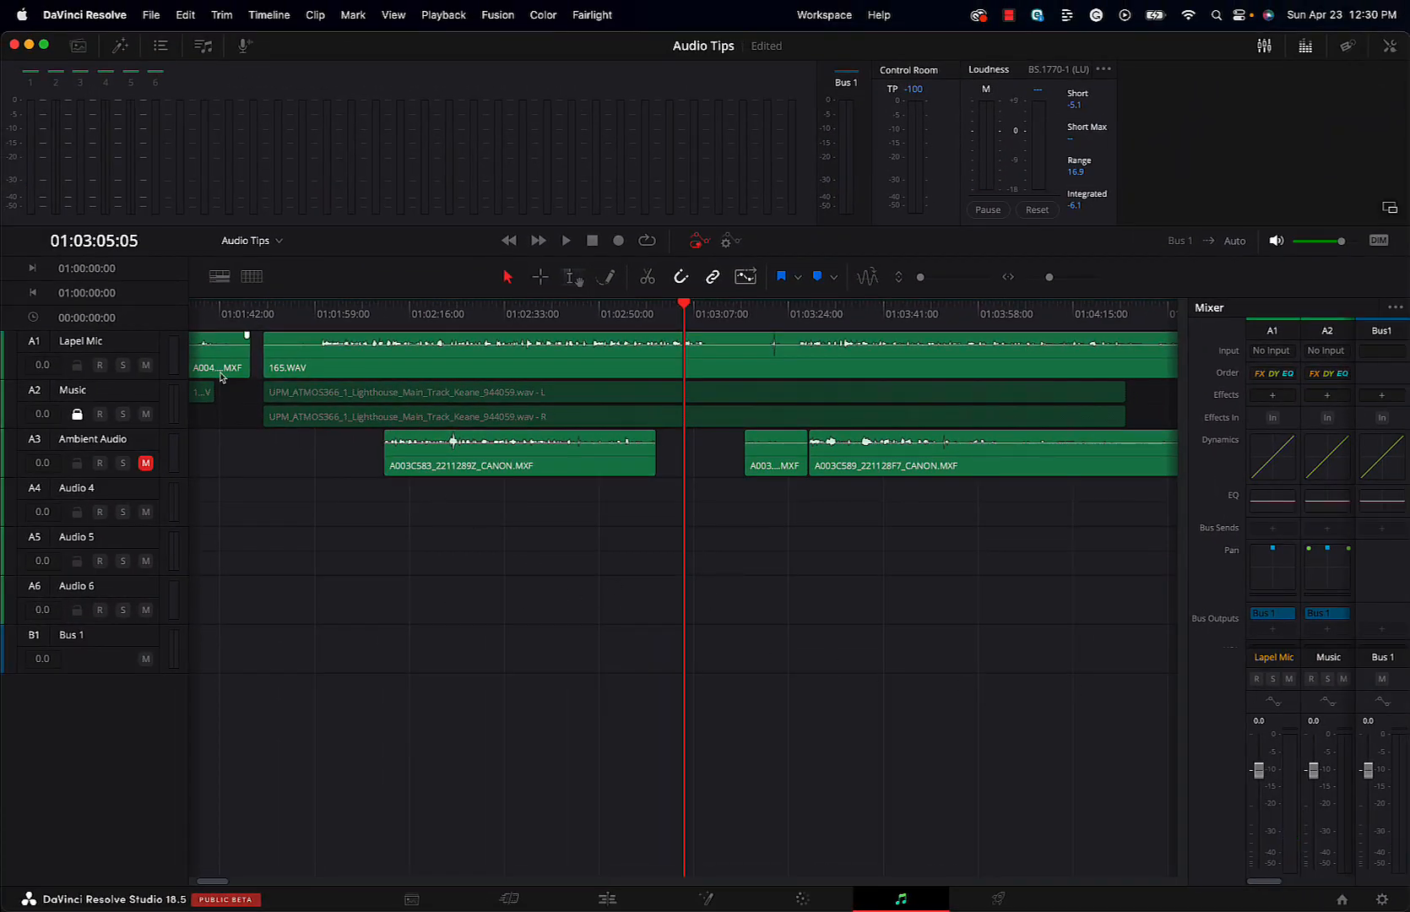
pyautogui.click(123, 349)
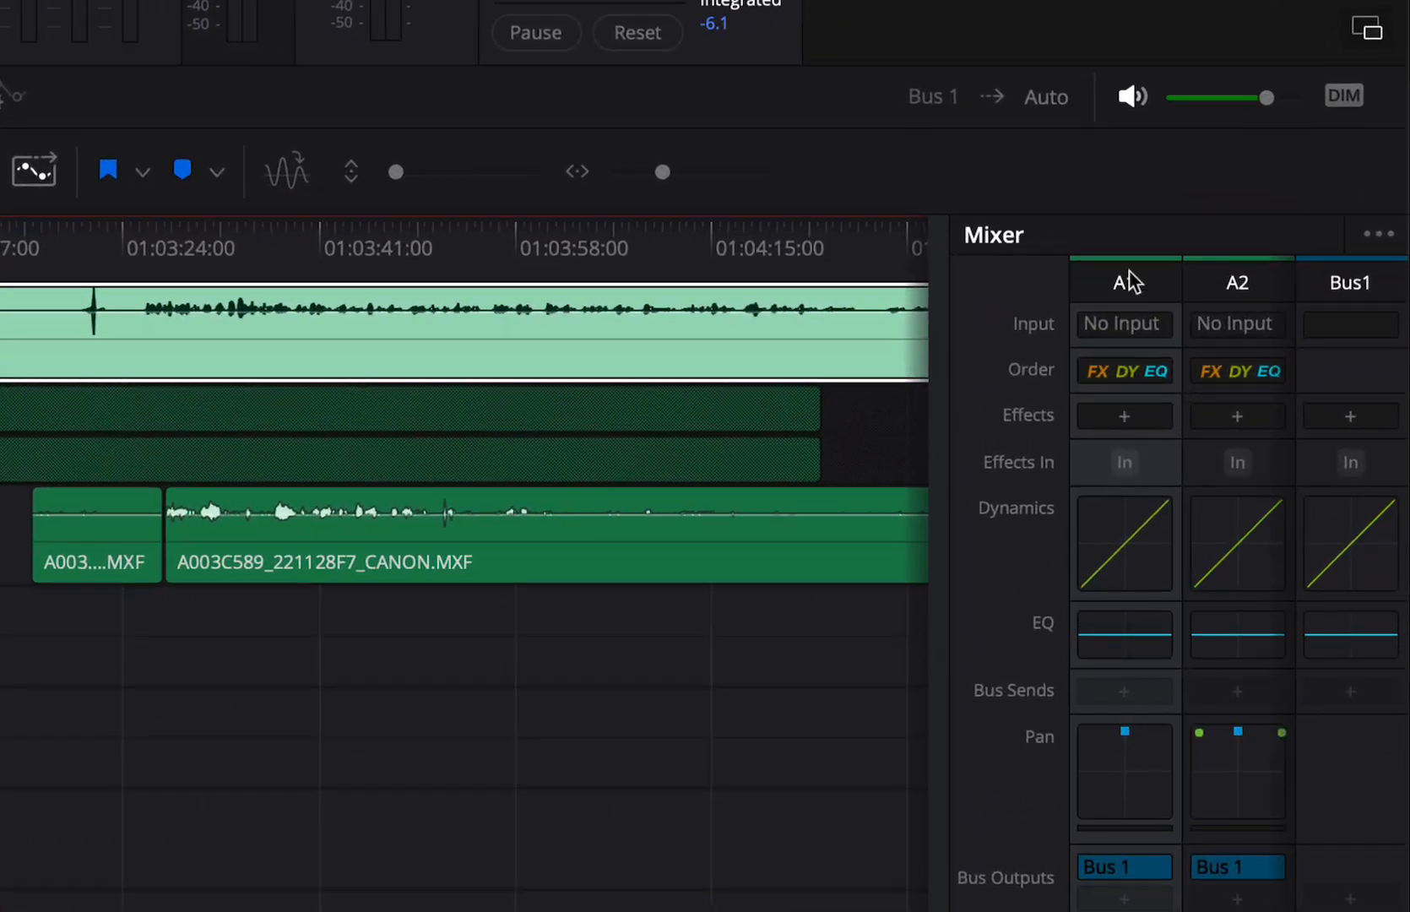
pyautogui.click(1125, 416)
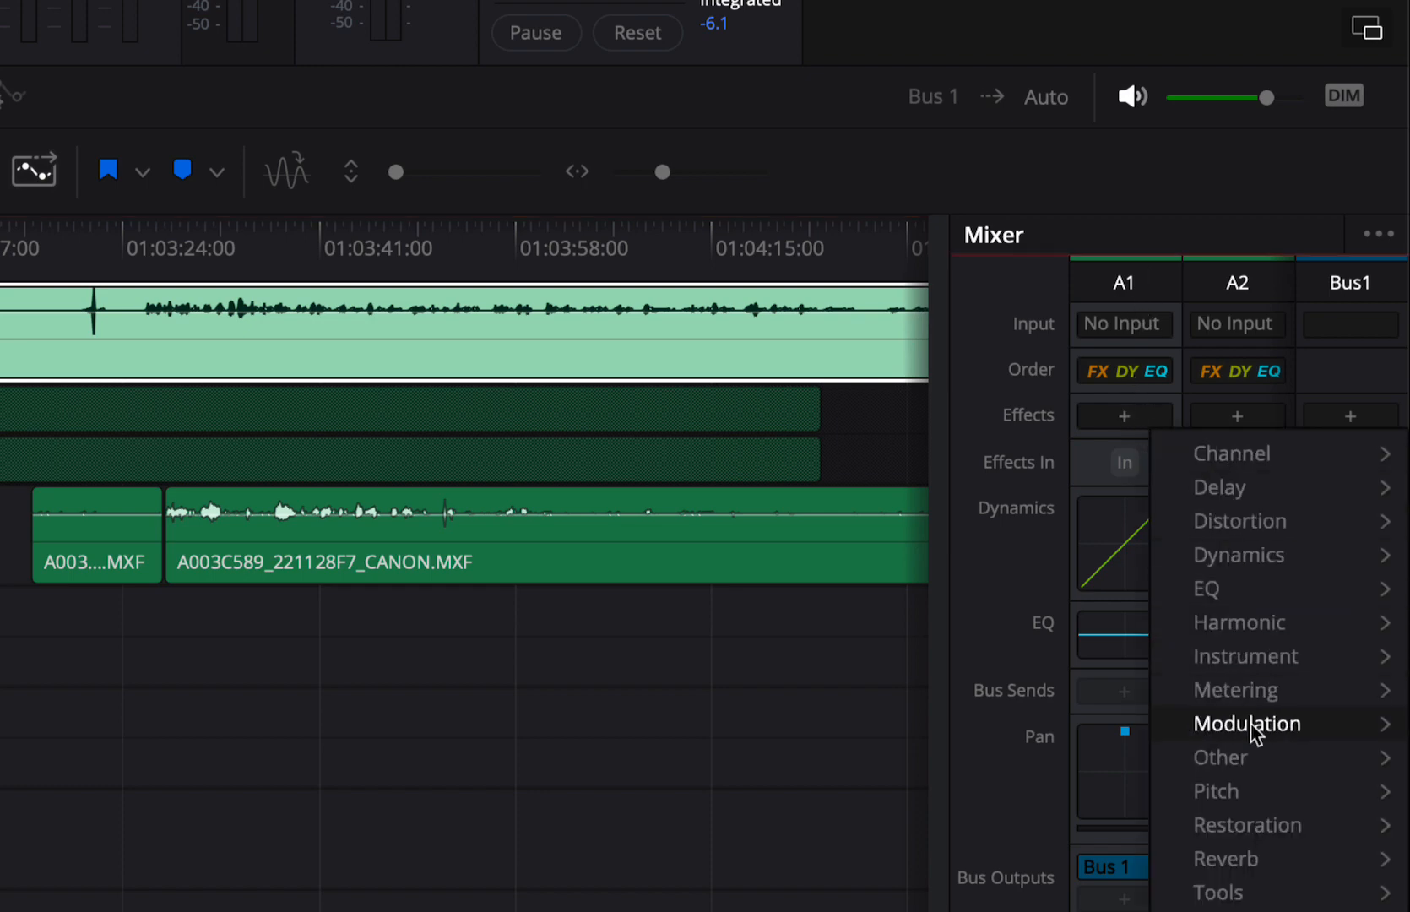
pyautogui.moveTo(1247, 770)
pyautogui.moveTo(1249, 825)
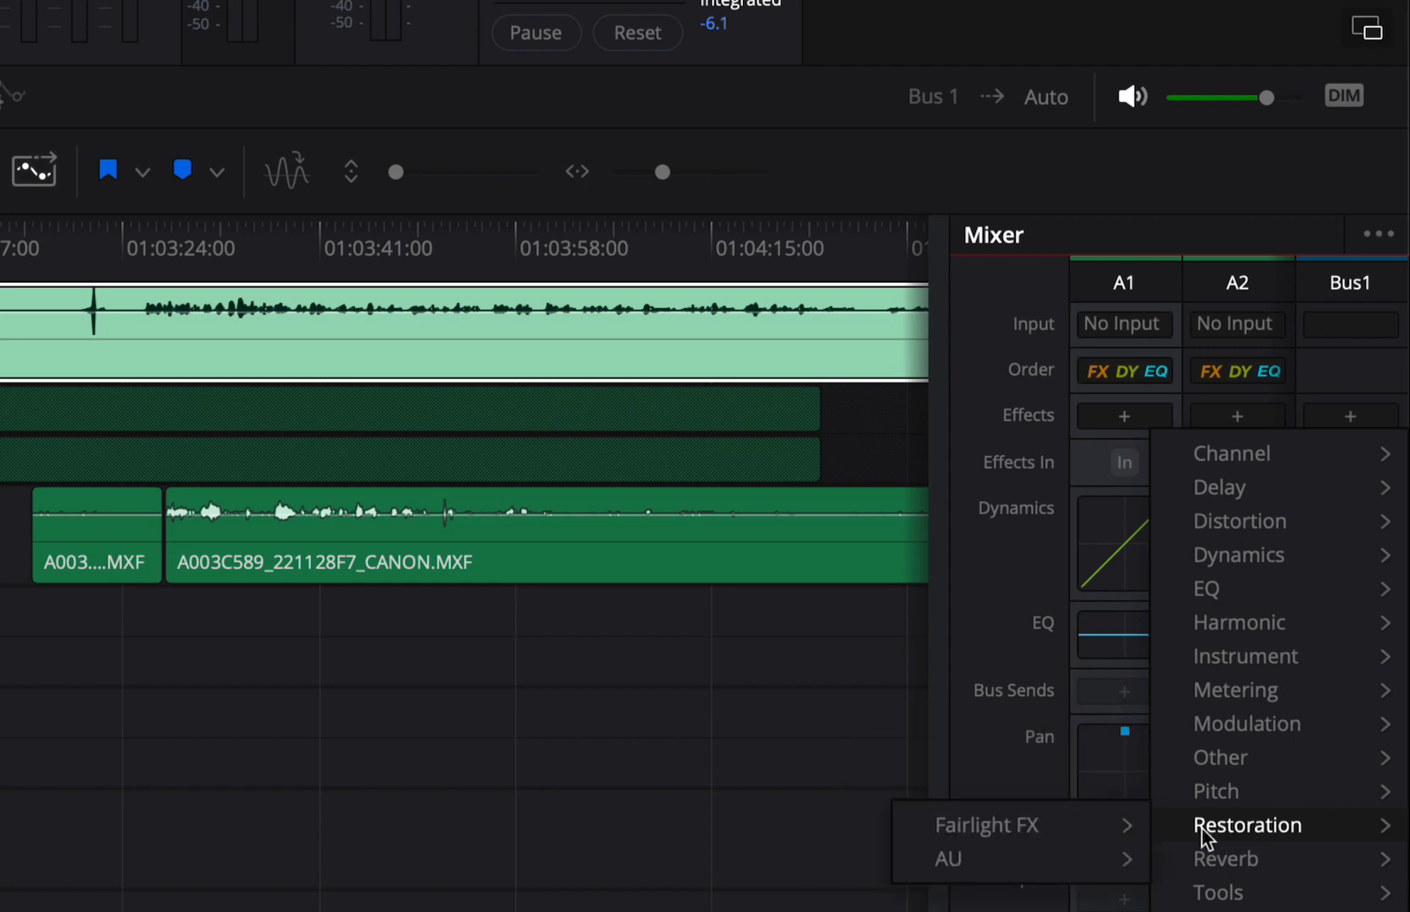
pyautogui.moveTo(1102, 826)
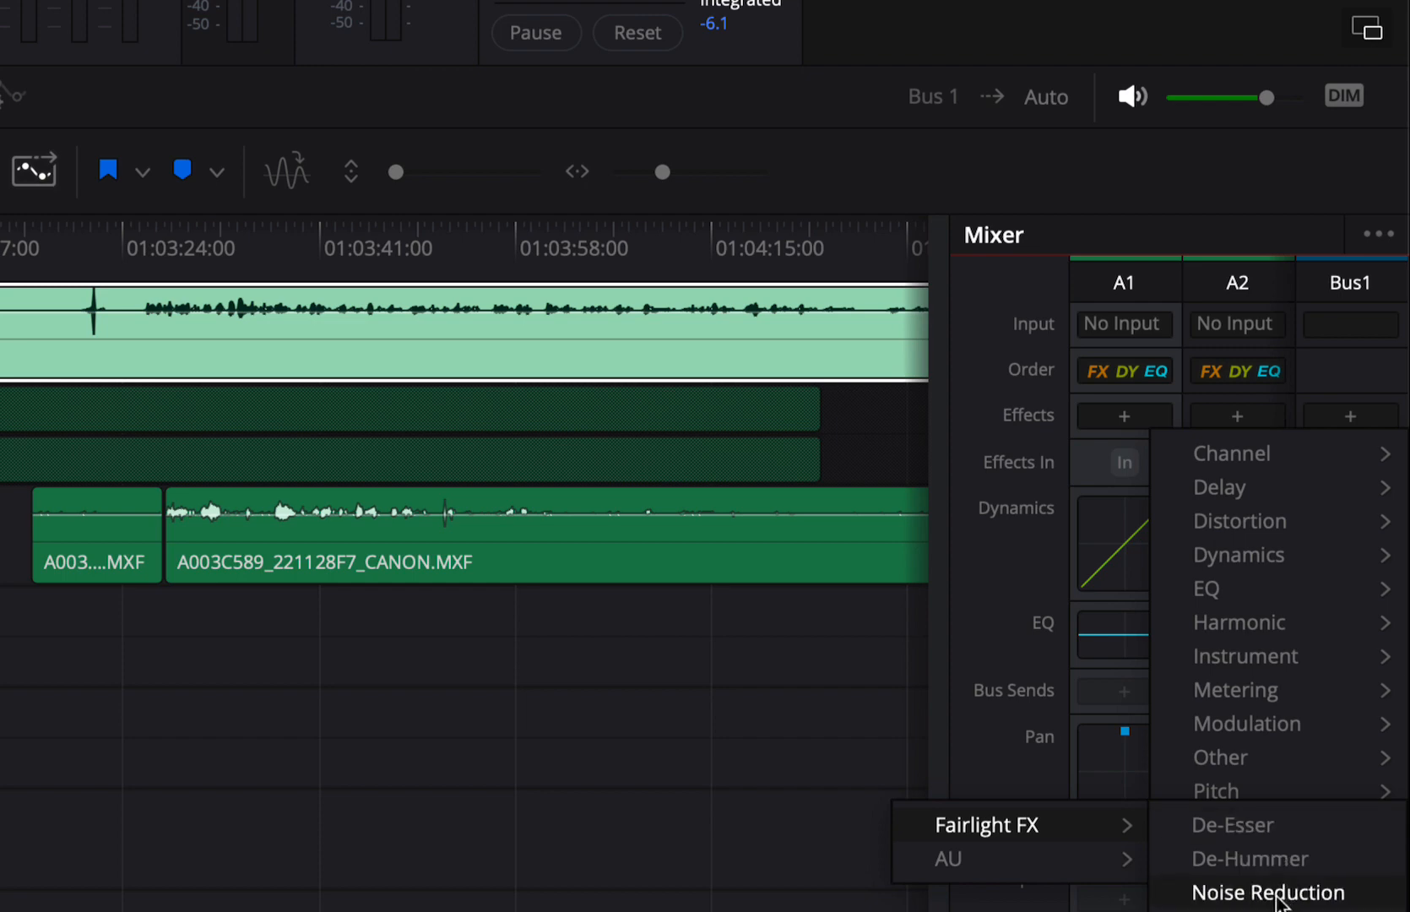
pyautogui.click(1277, 898)
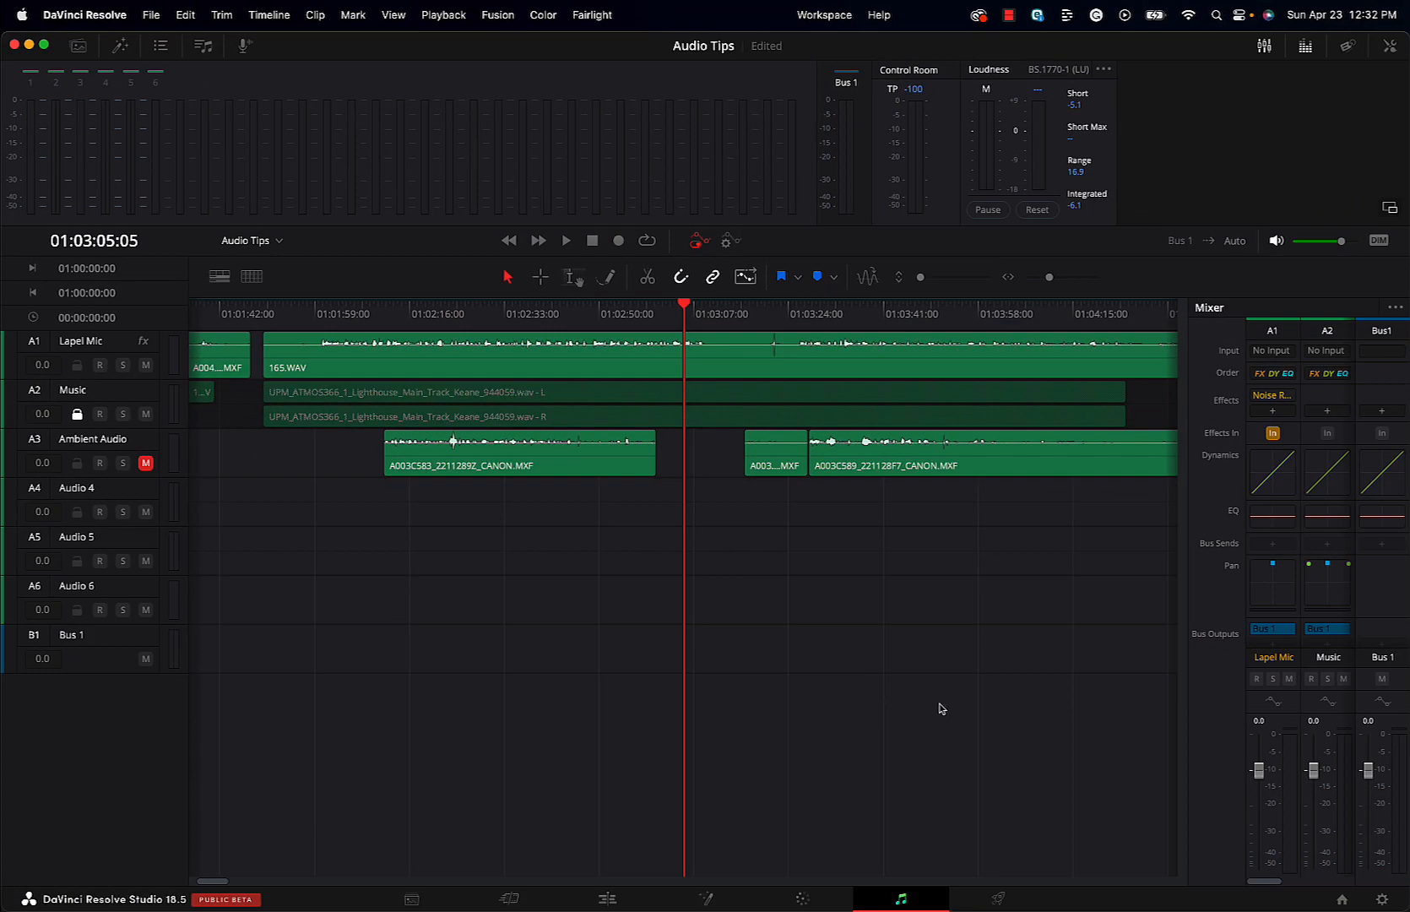
# Step: In the Lapel Mic track's equalizer, enable the Band 1 low cut and the Band 6 high cut, setting Band 6's frequency to 9k9
pyautogui.click(106, 342)
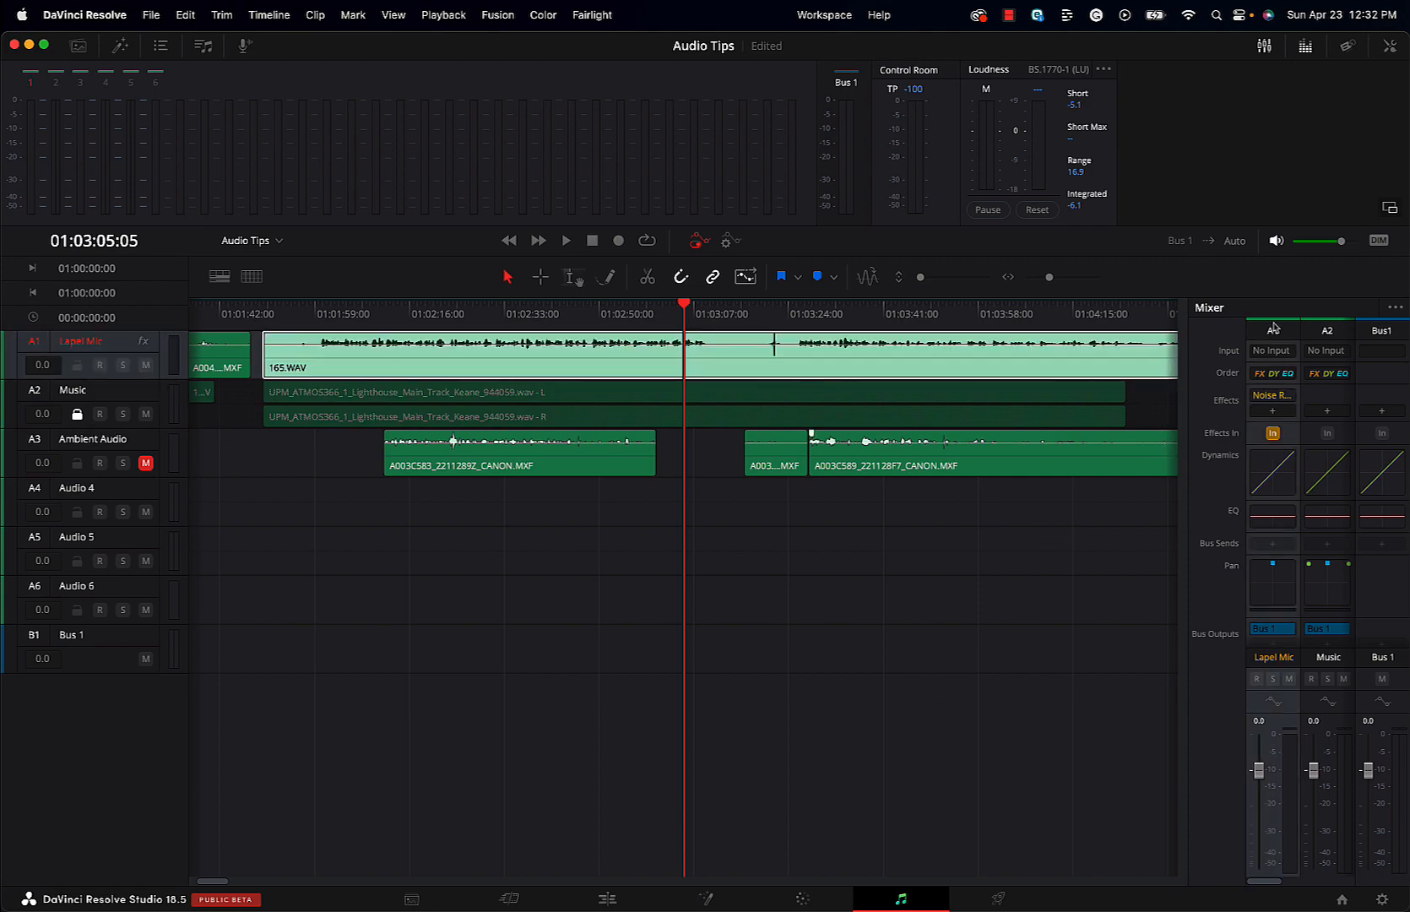
pyautogui.moveTo(1272, 400)
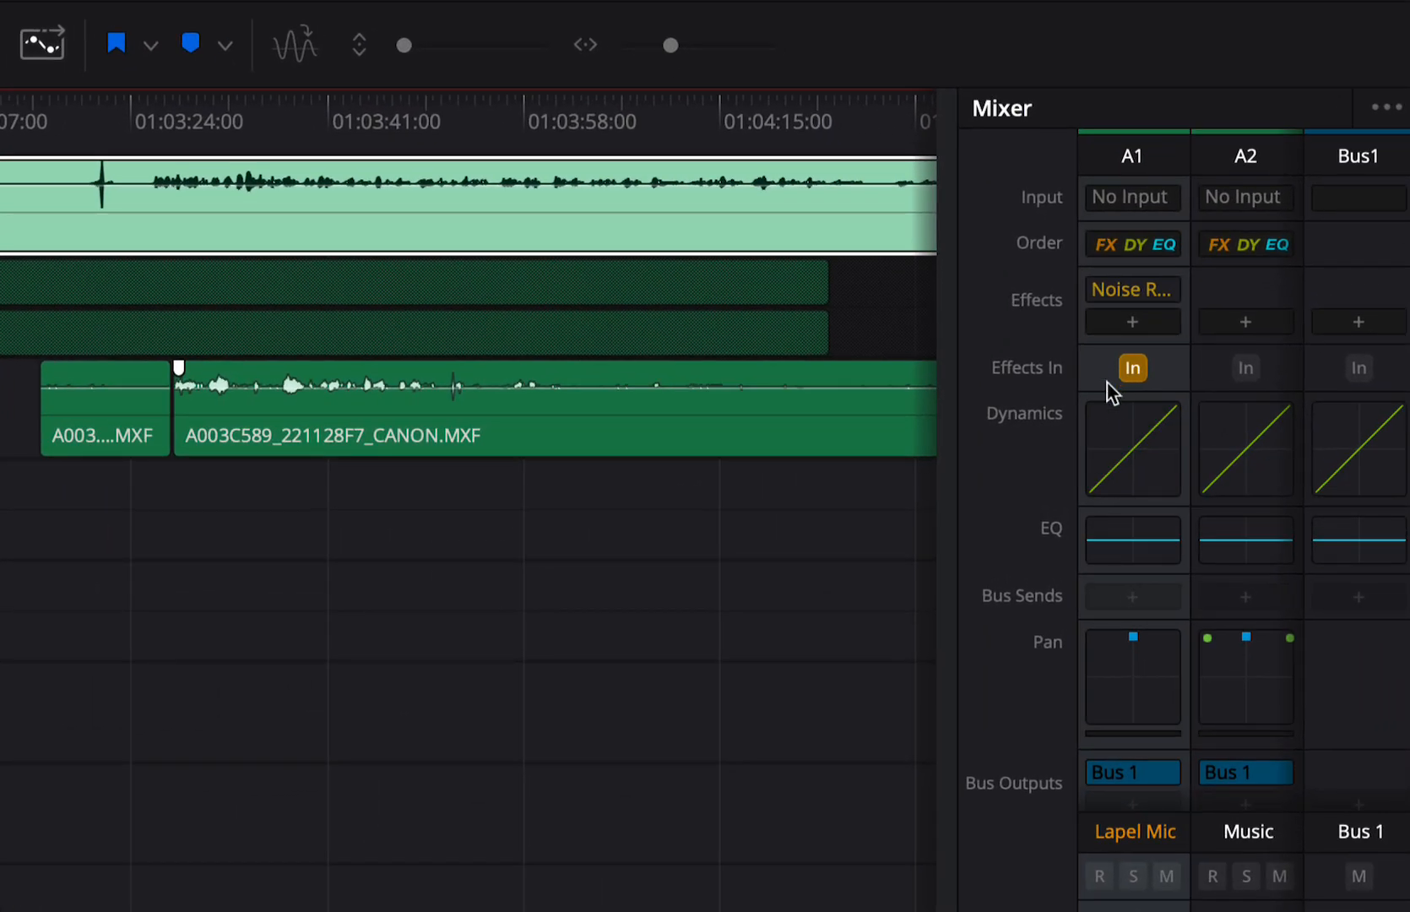
pyautogui.click(1127, 544)
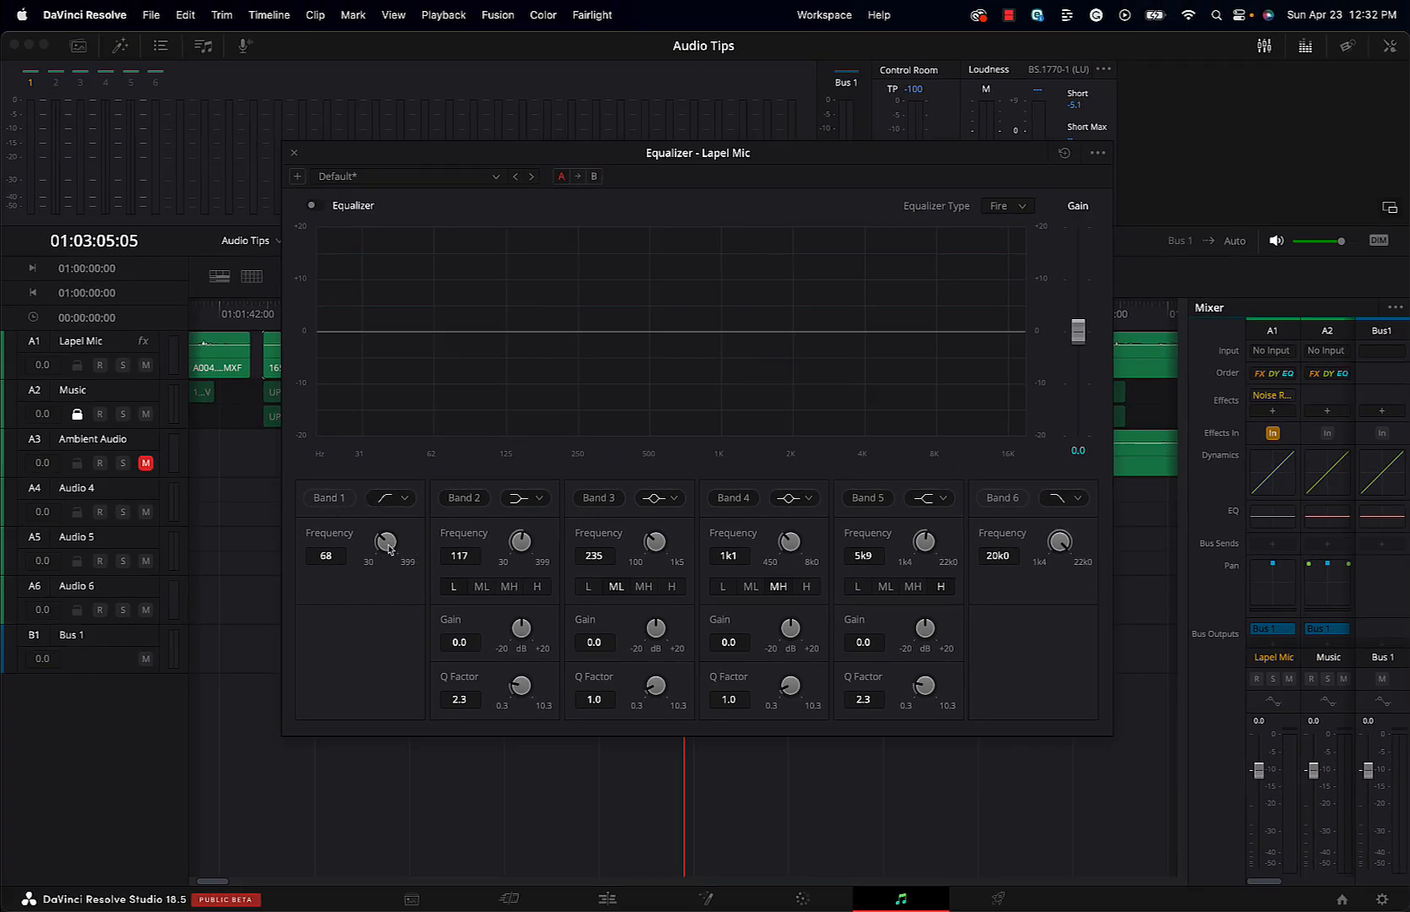
pyautogui.click(329, 497)
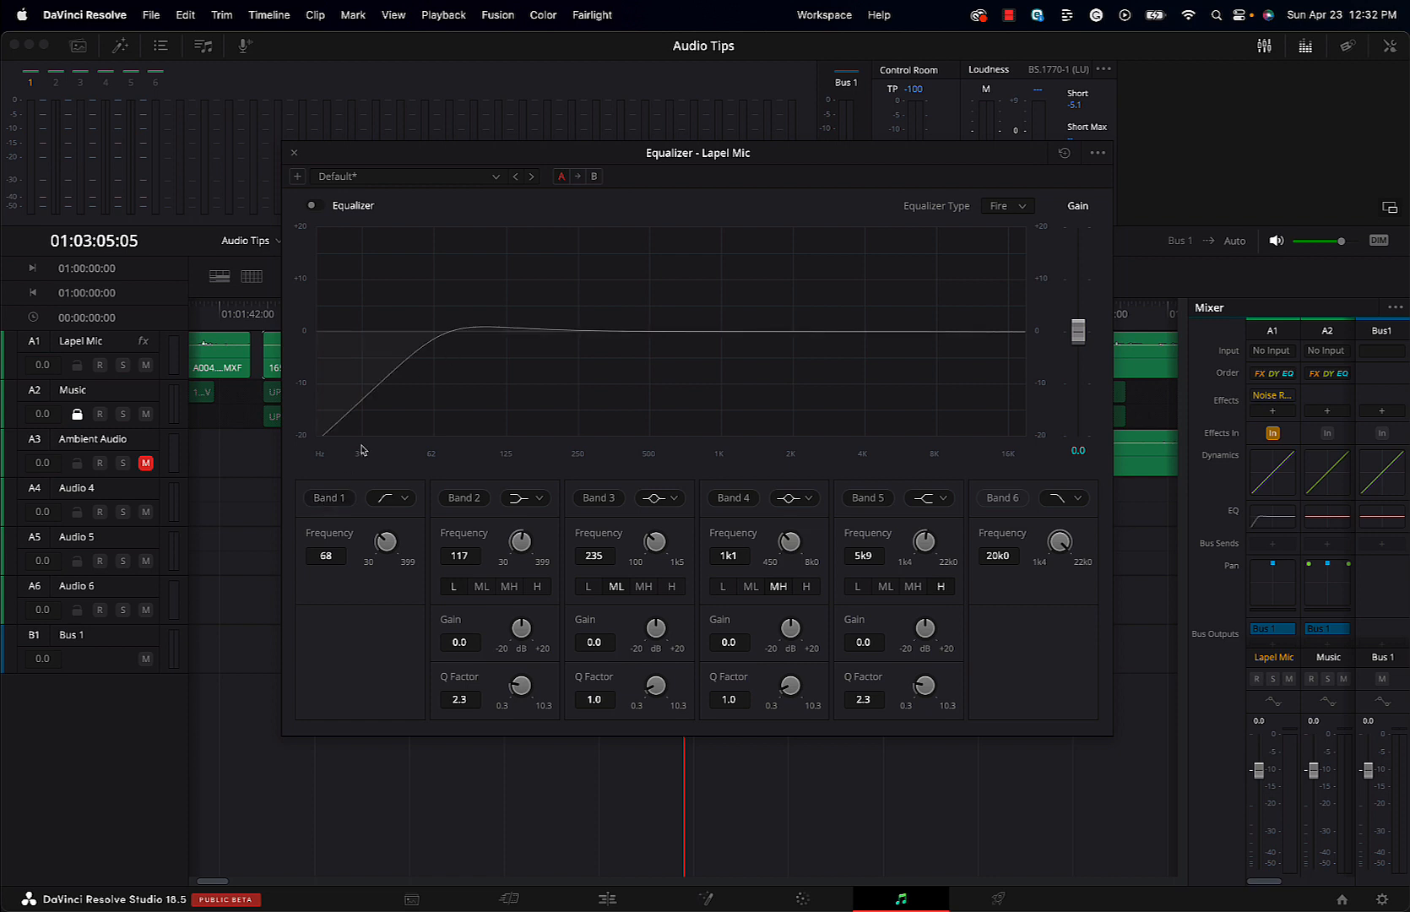
pyautogui.click(1005, 498)
pyautogui.moveTo(1000, 558); pyautogui.dragTo(991, 572)
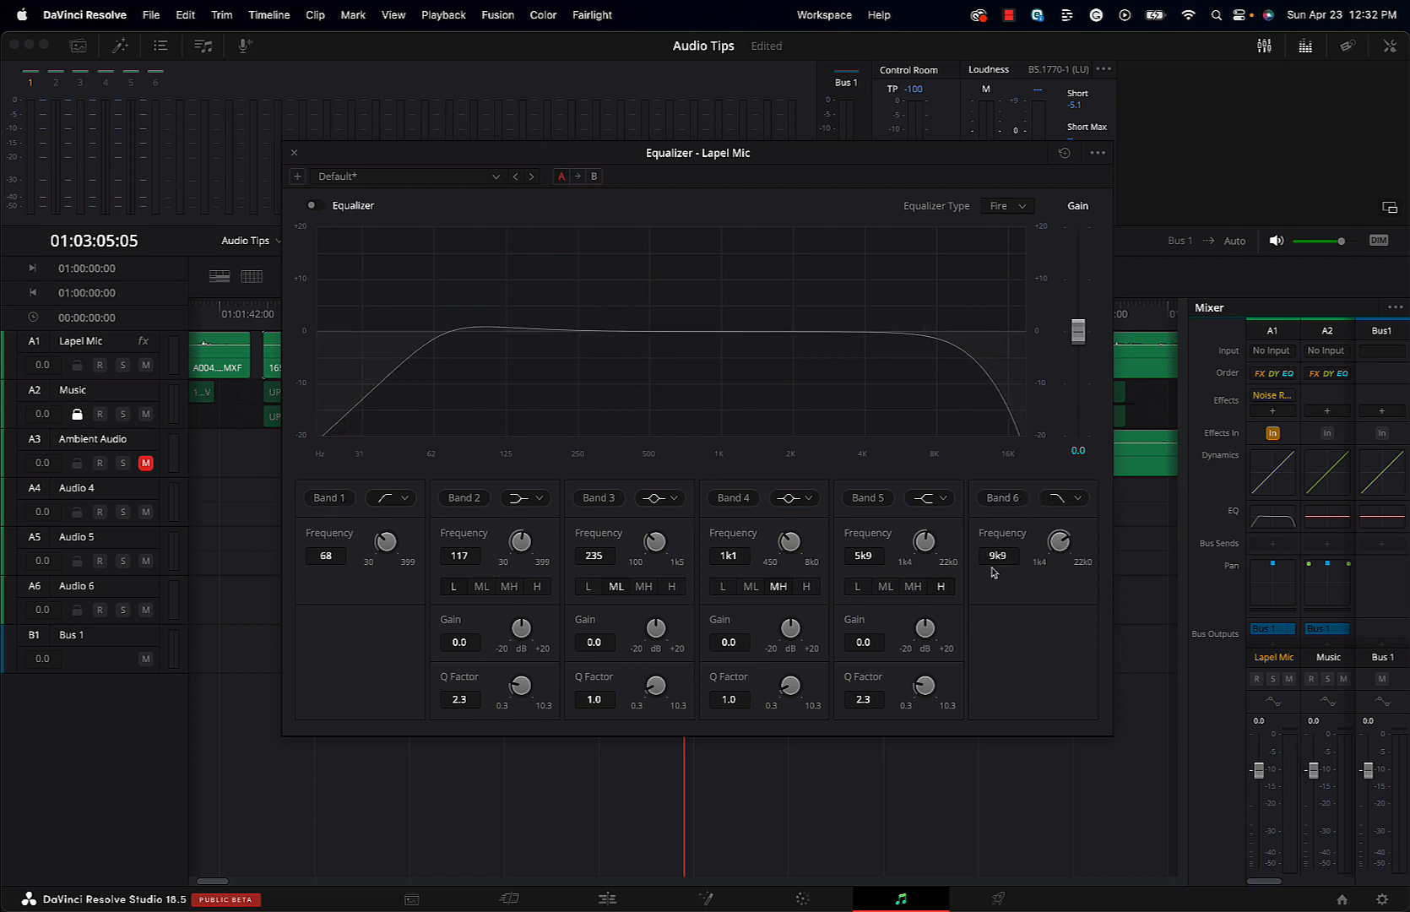
# Step: Switch on the Lapel Mic equalizer and play the timeline to hear the filtered voice
pyautogui.click(318, 209)
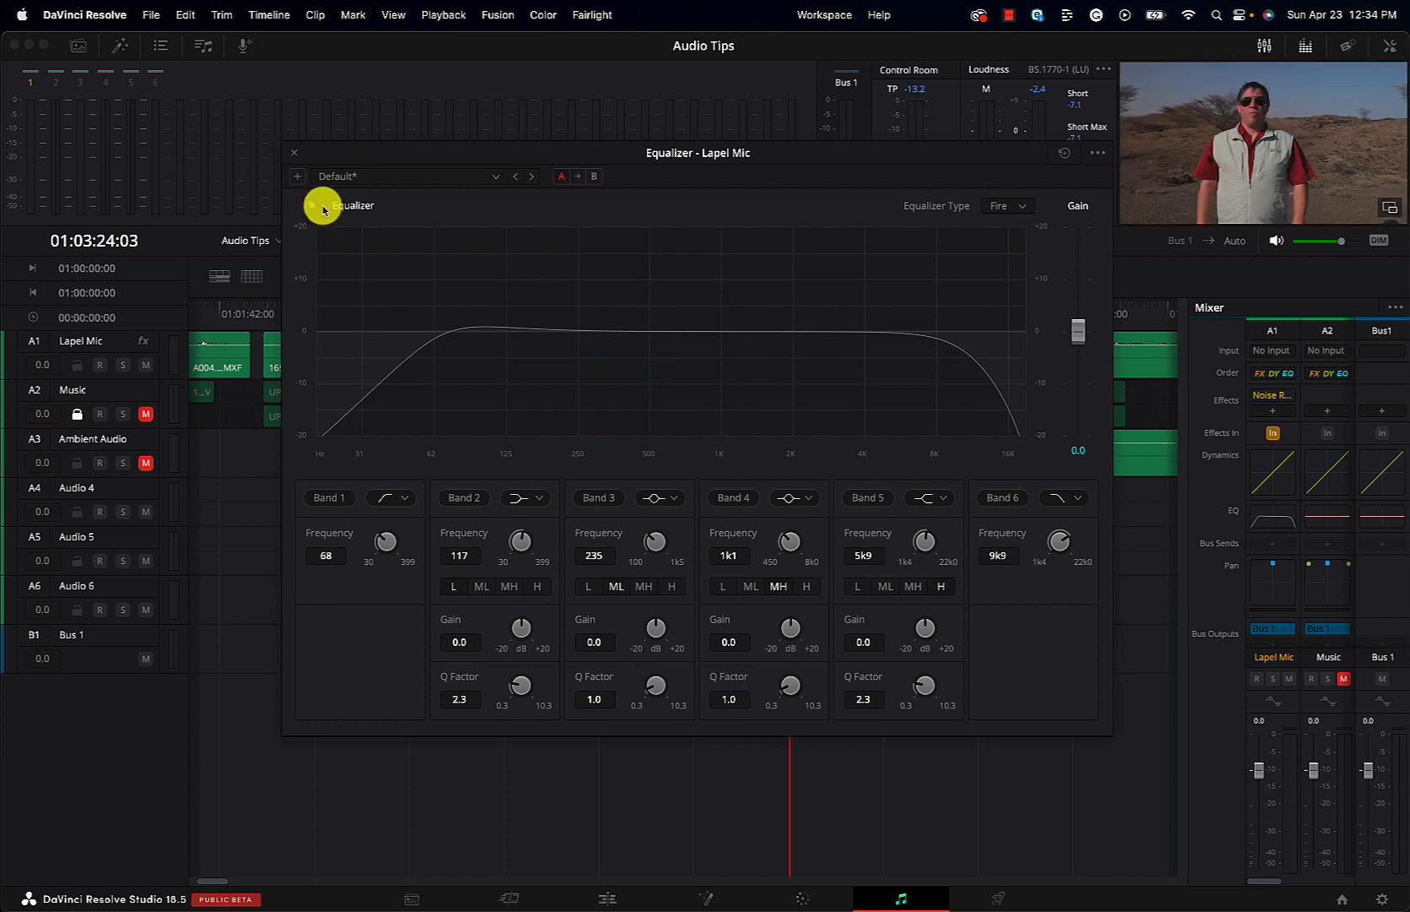
pyautogui.click(323, 209)
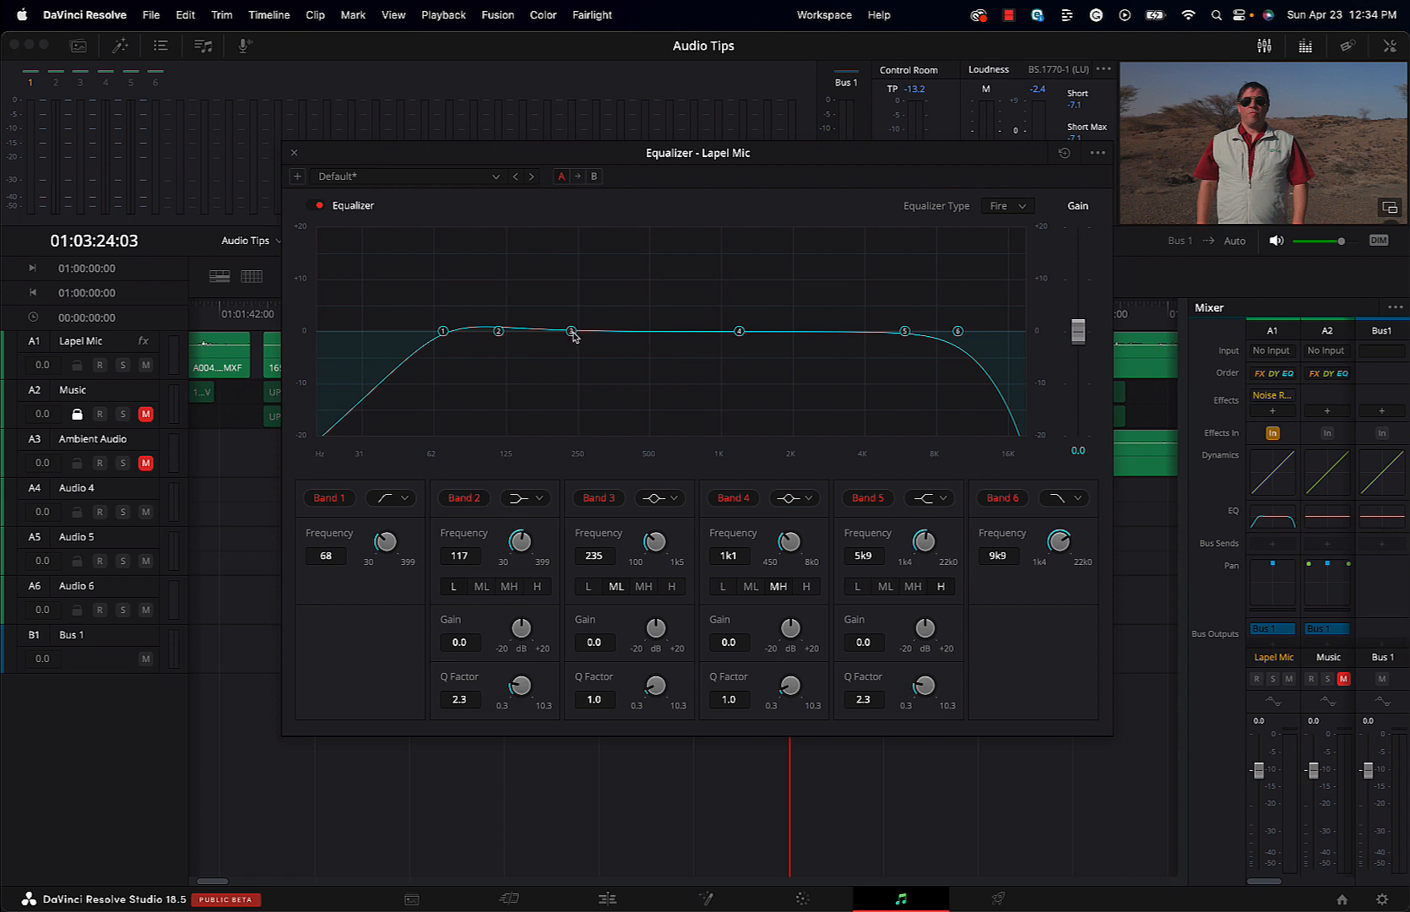
pyautogui.press('space')
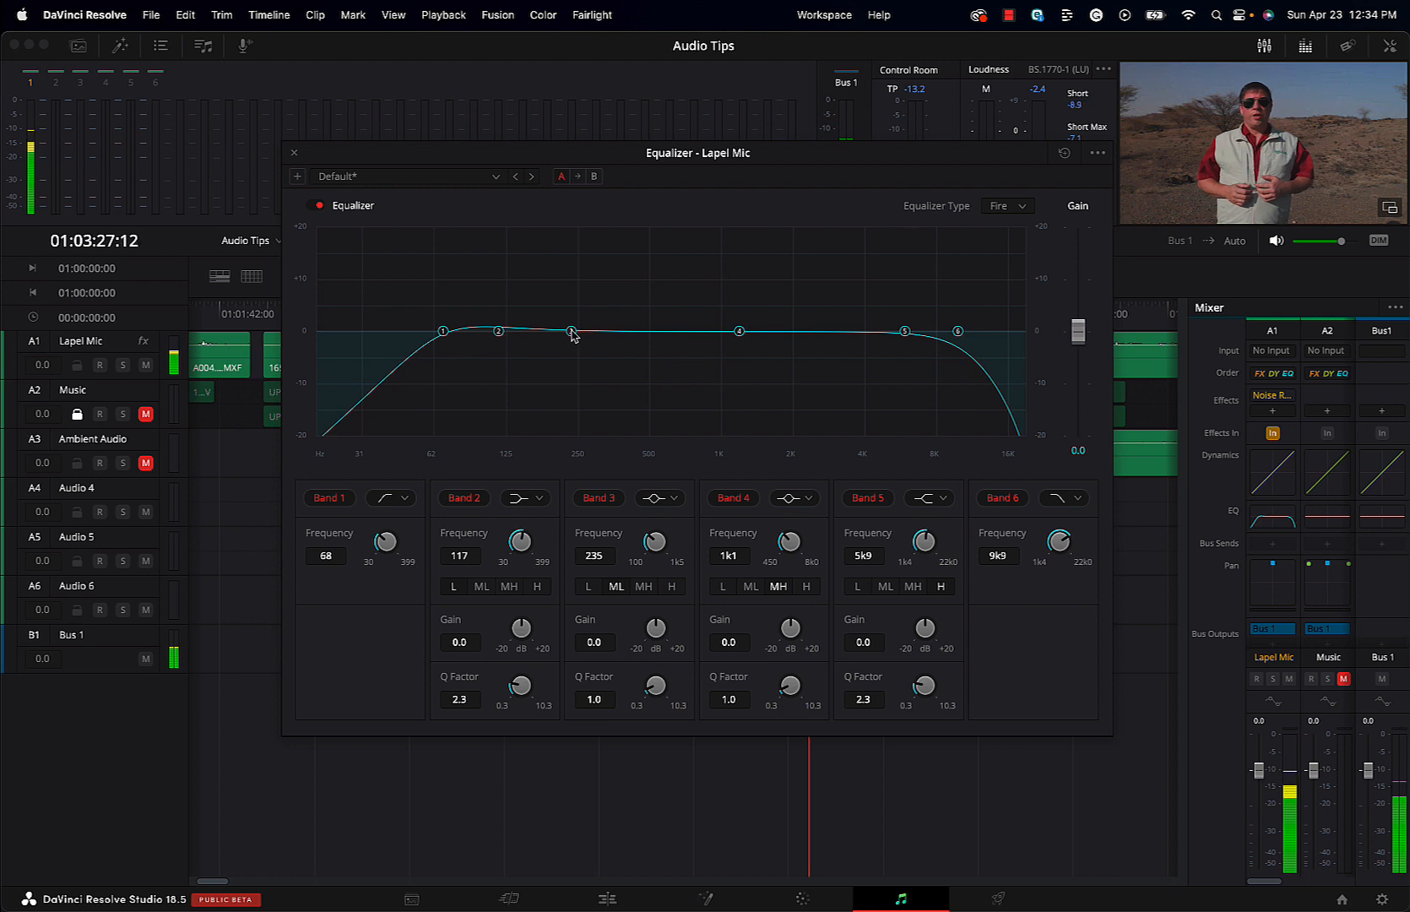
# Step: Shape the Lapel Mic EQ with Band 3 at 261, +1.3 dB, Band 4 at 1k2, -0.2 dB, and Band 5 at 3k4, +0.3 dB; return to the Edit page
pyautogui.moveTo(571, 331)
pyautogui.mouseDown()
pyautogui.moveTo(579, 232)
pyautogui.moveTo(581, 346)
pyautogui.moveTo(582, 327)
pyautogui.mouseUp()
pyautogui.moveTo(738, 331)
pyautogui.mouseDown()
pyautogui.moveTo(739, 385)
pyautogui.moveTo(746, 293)
pyautogui.moveTo(744, 330)
pyautogui.mouseUp()
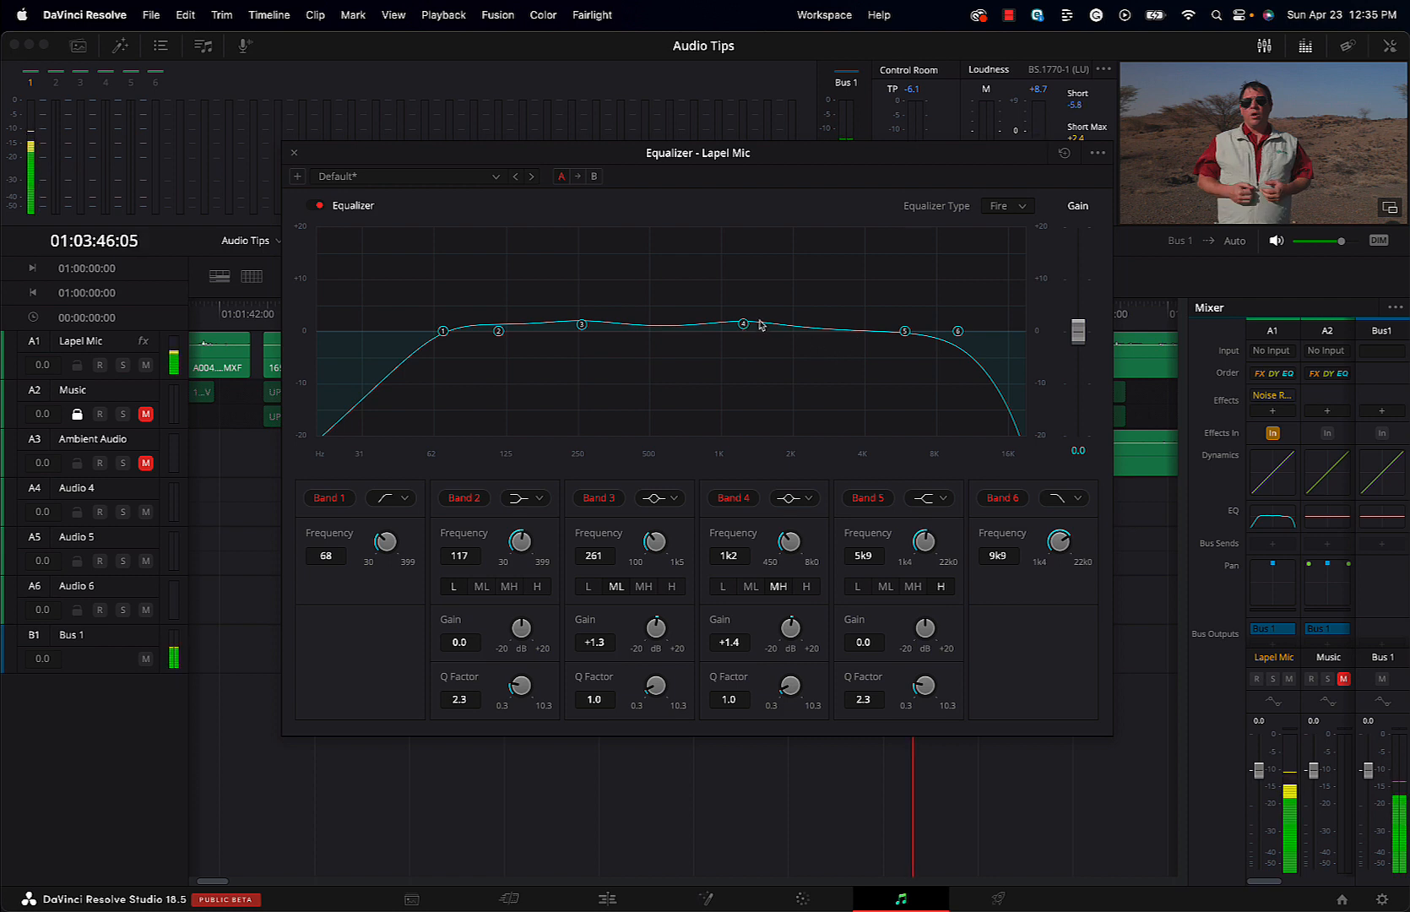
pyautogui.moveTo(743, 327); pyautogui.dragTo(744, 332)
pyautogui.moveTo(904, 331); pyautogui.dragTo(850, 333)
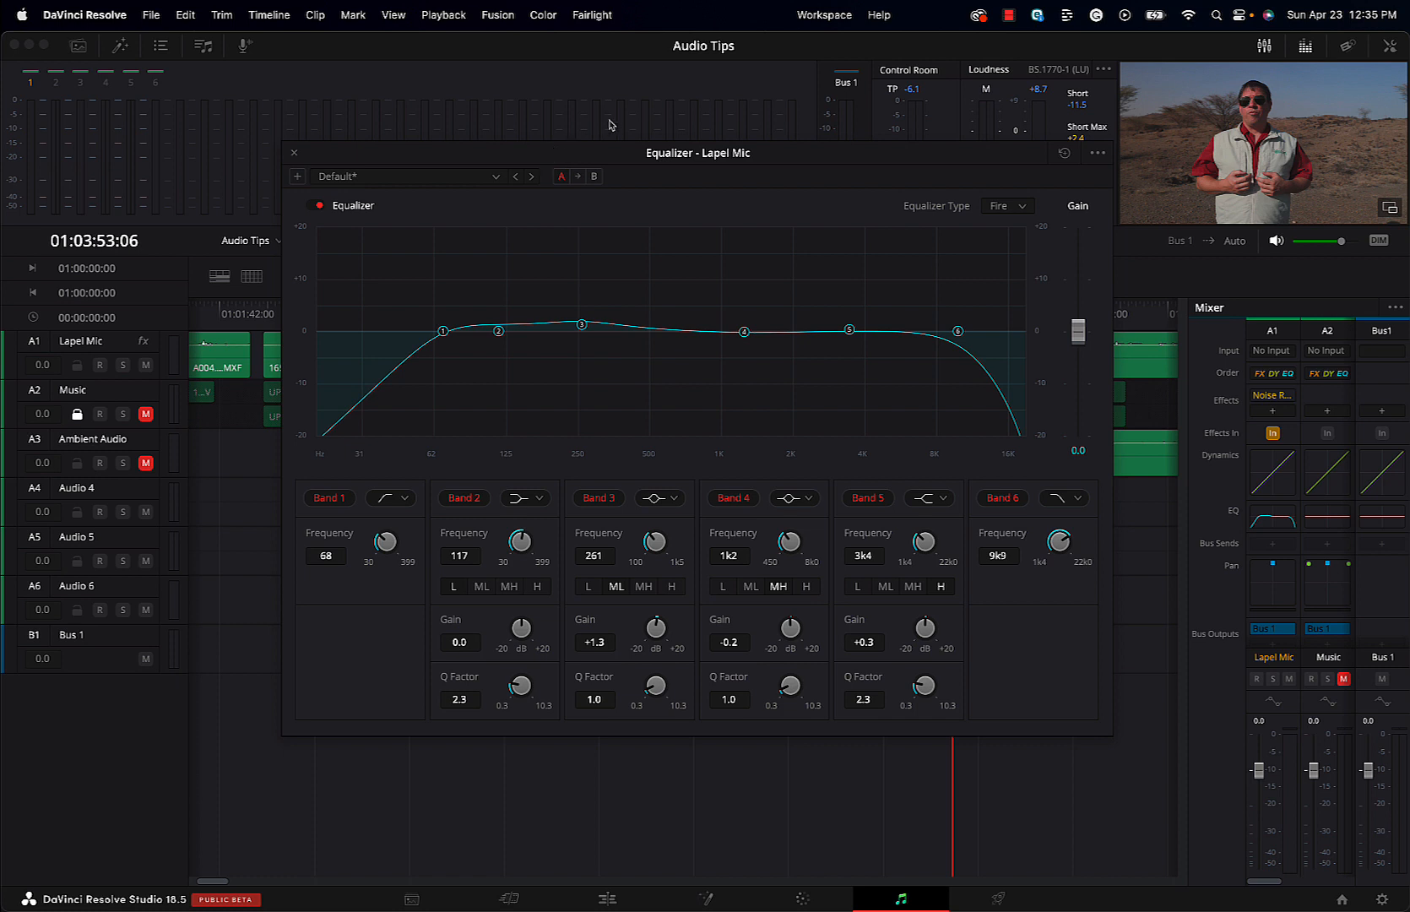
pyautogui.hotkey('shift', '4')
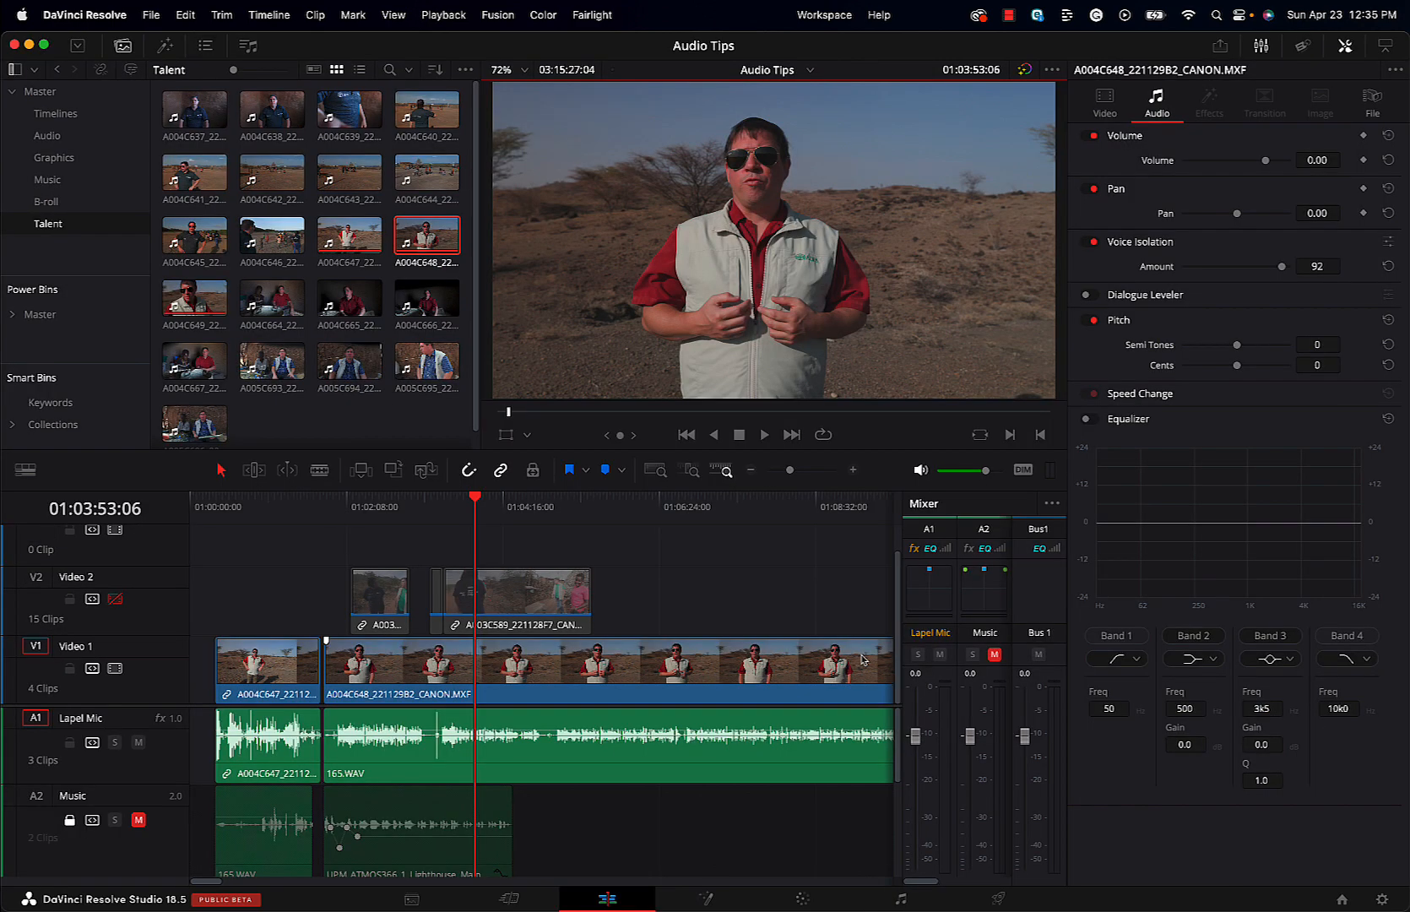